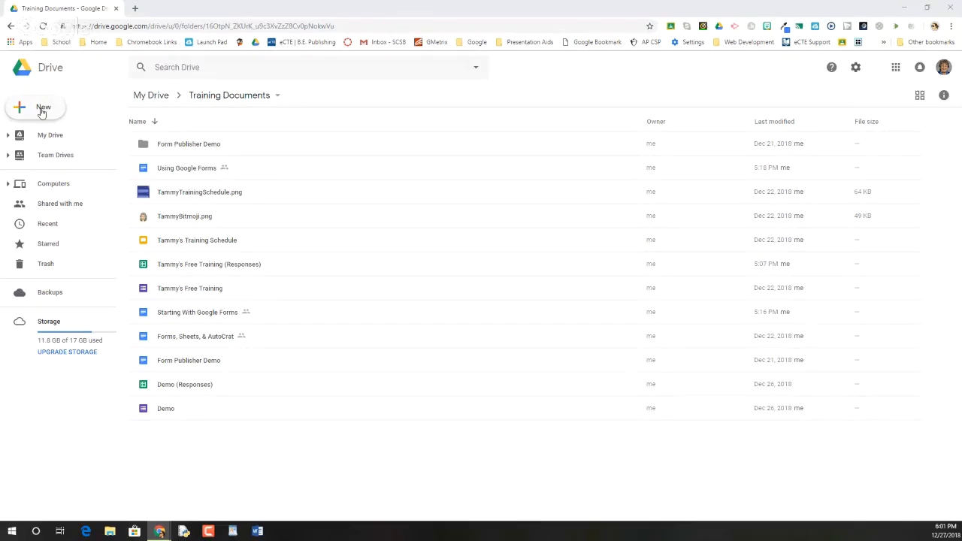
pyautogui.click(42, 110)
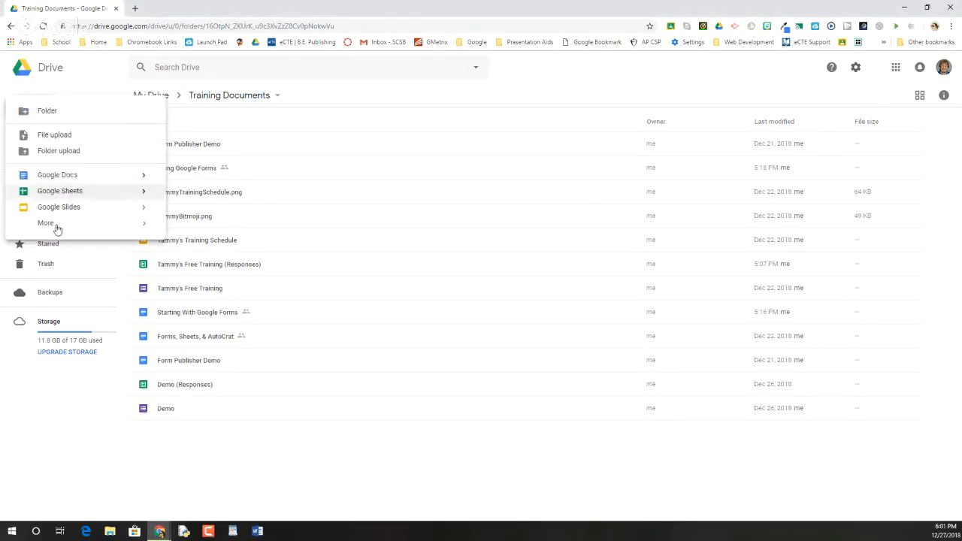
pyautogui.moveTo(57, 226)
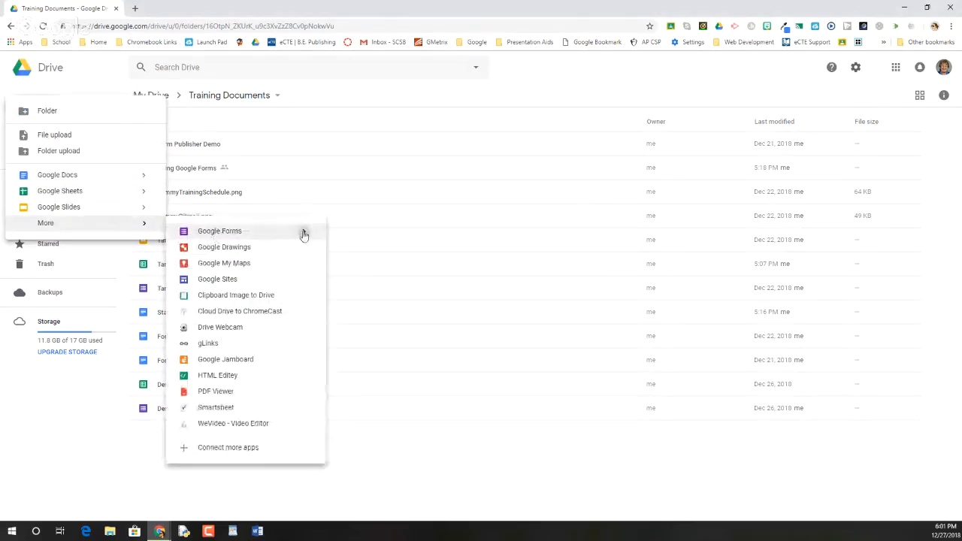
pyautogui.moveTo(304, 235)
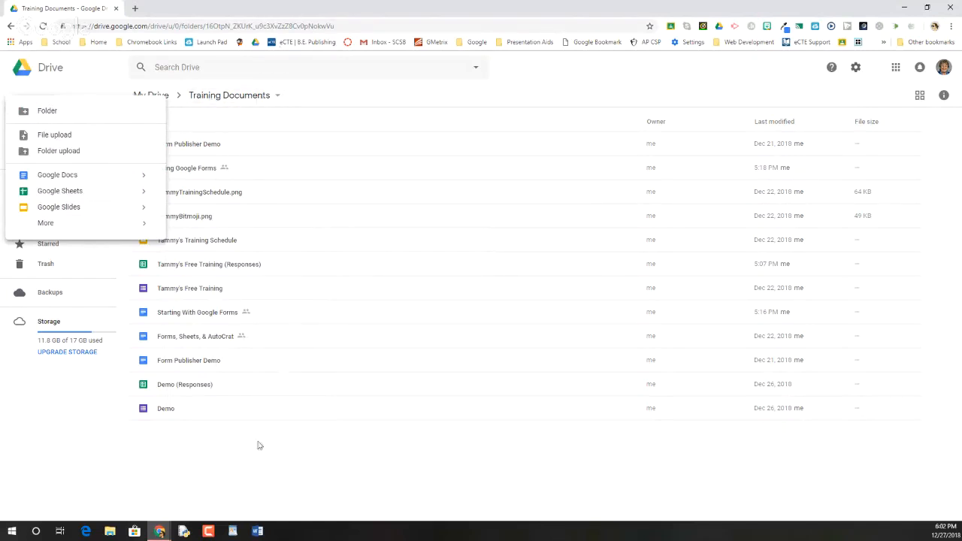
# Step: Enter the address forms.google.com in a new browser tab
pyautogui.click(135, 9)
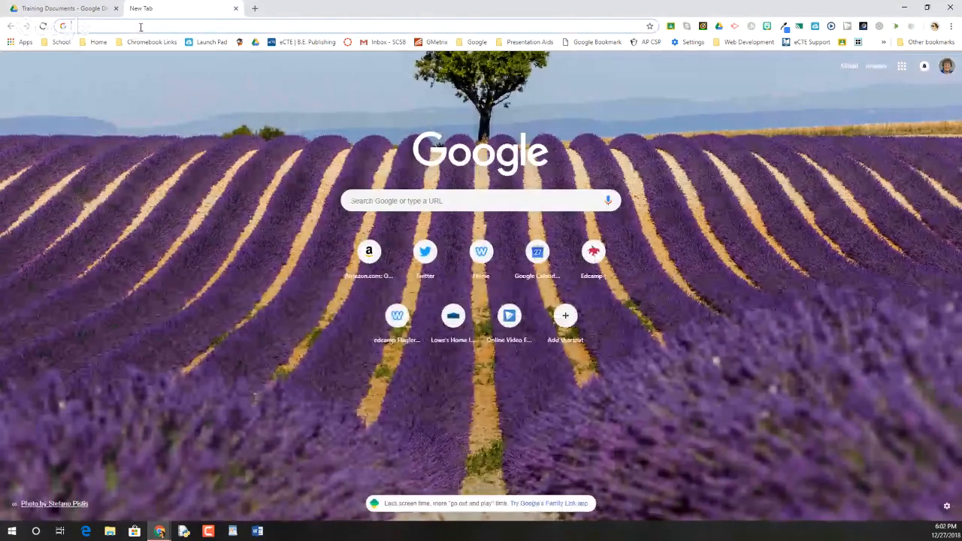
pyautogui.write('forms.')
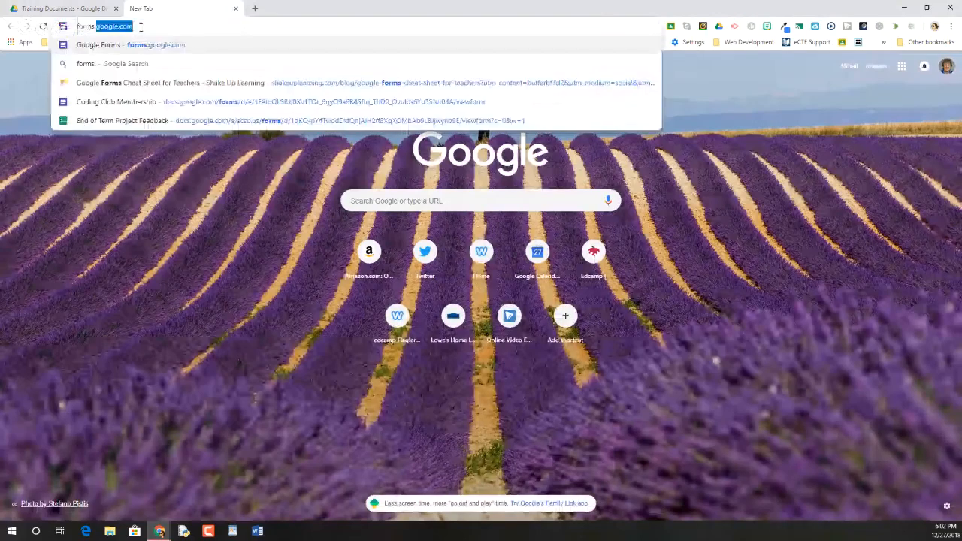
pyautogui.write('google')
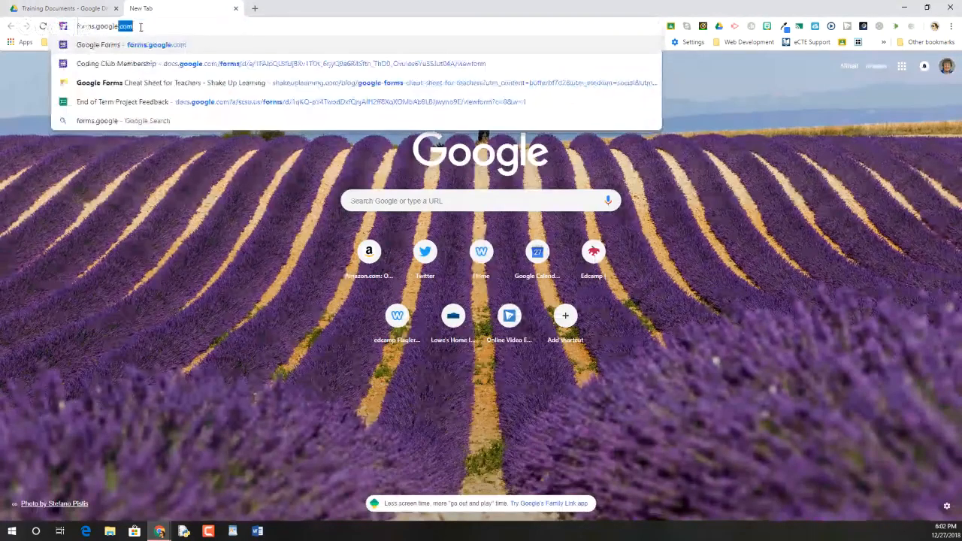
pyautogui.write('.com')
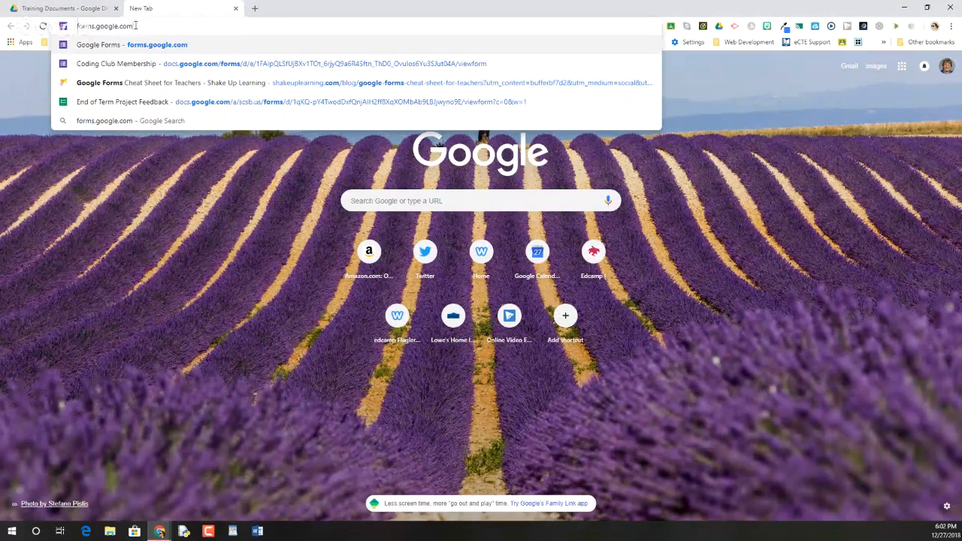
pyautogui.moveTo(138, 27); pyautogui.dragTo(66, 28)
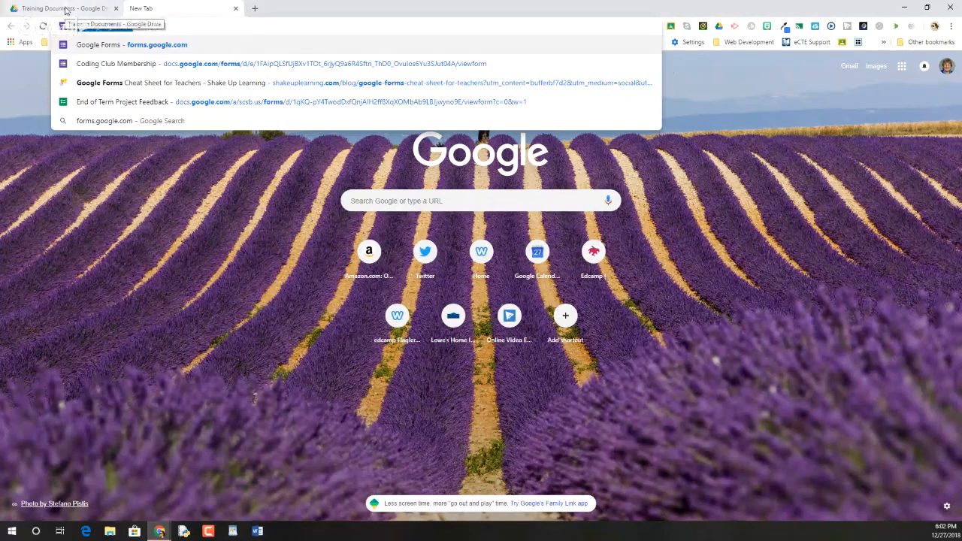
# Step: Create a new blank Google Form from the Training Documents folder in Drive
pyautogui.click(67, 10)
pyautogui.click(43, 107)
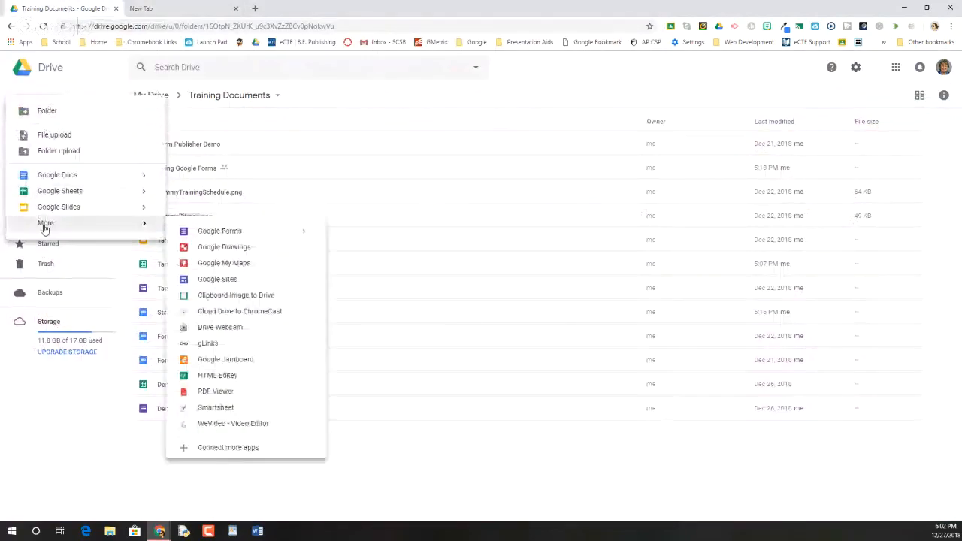
pyautogui.click(229, 231)
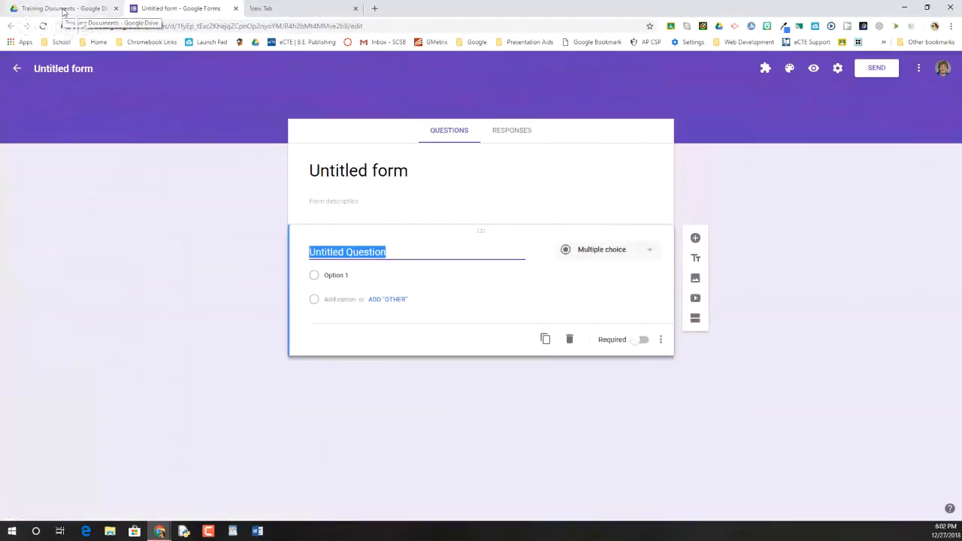
# Step: Title the form Practice 2 and give the form file the same name
pyautogui.click(343, 171)
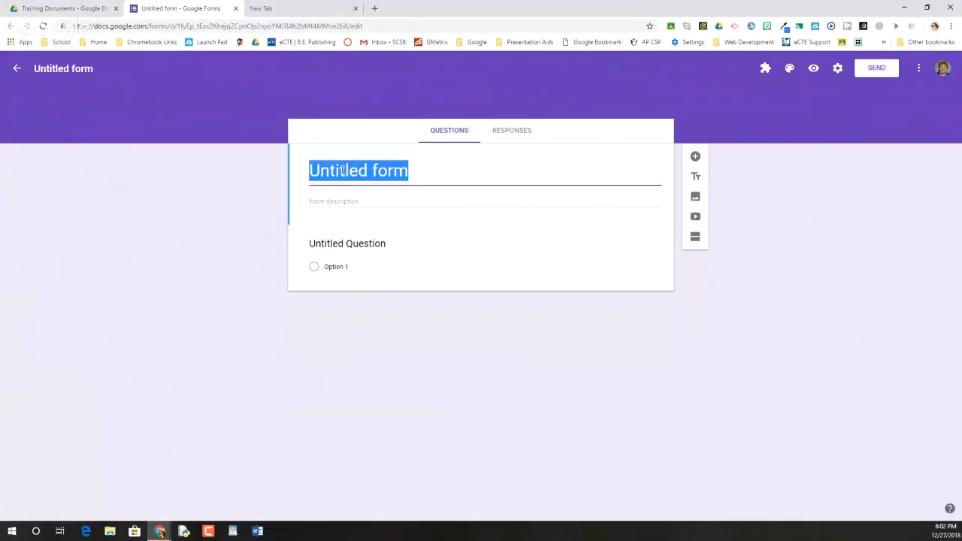
pyautogui.write('Pr')
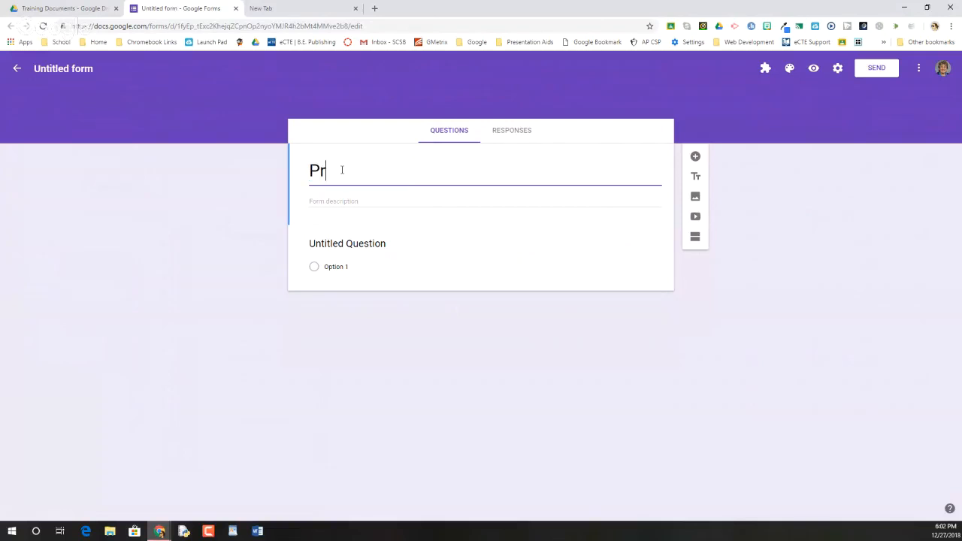
pyautogui.write('actice 2')
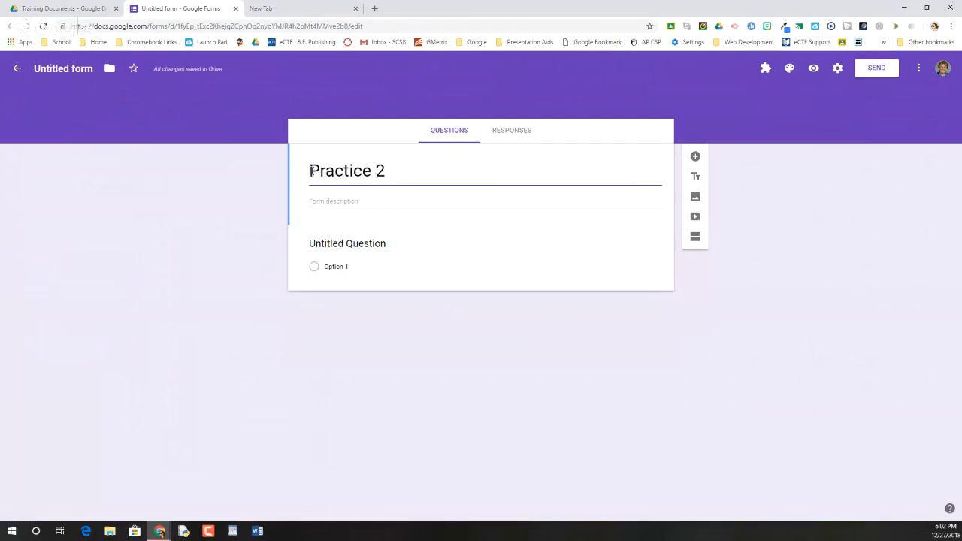
pyautogui.click(65, 68)
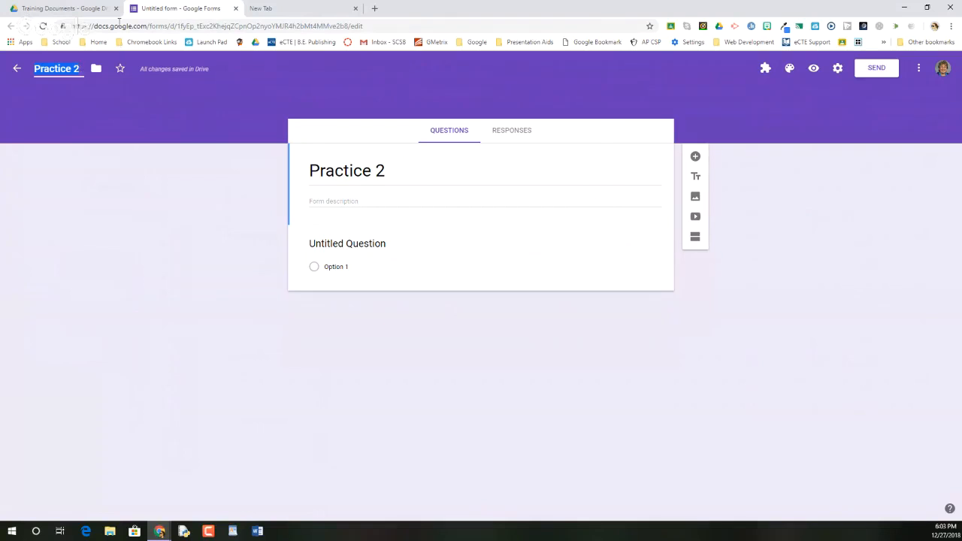
pyautogui.click(91, 102)
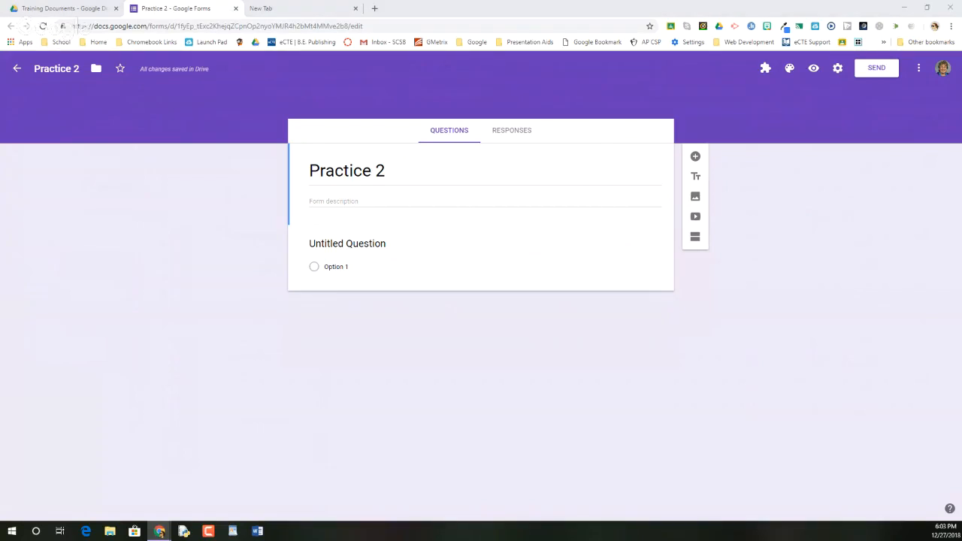
# Step: Check the Training Documents folder in Drive for the new form and return to the form editor
pyautogui.click(82, 13)
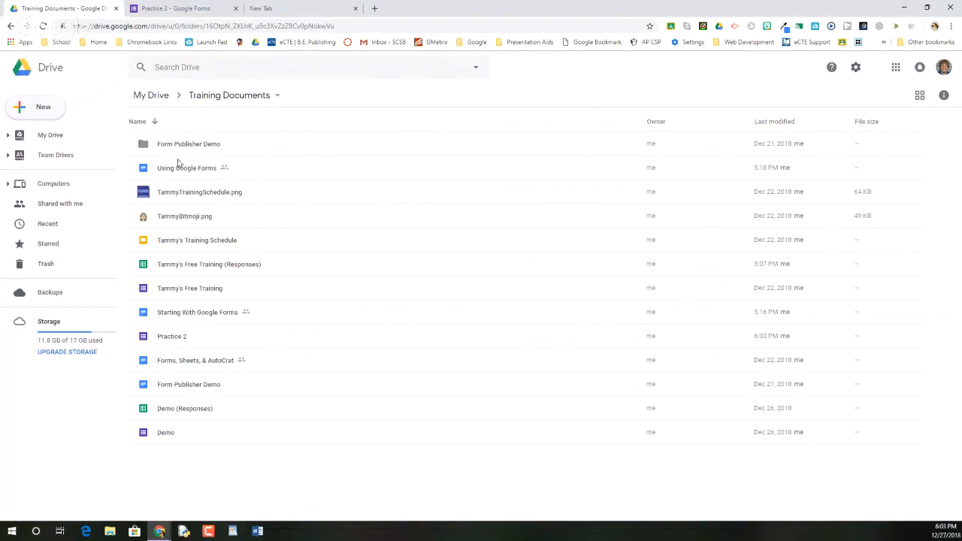
pyautogui.click(192, 8)
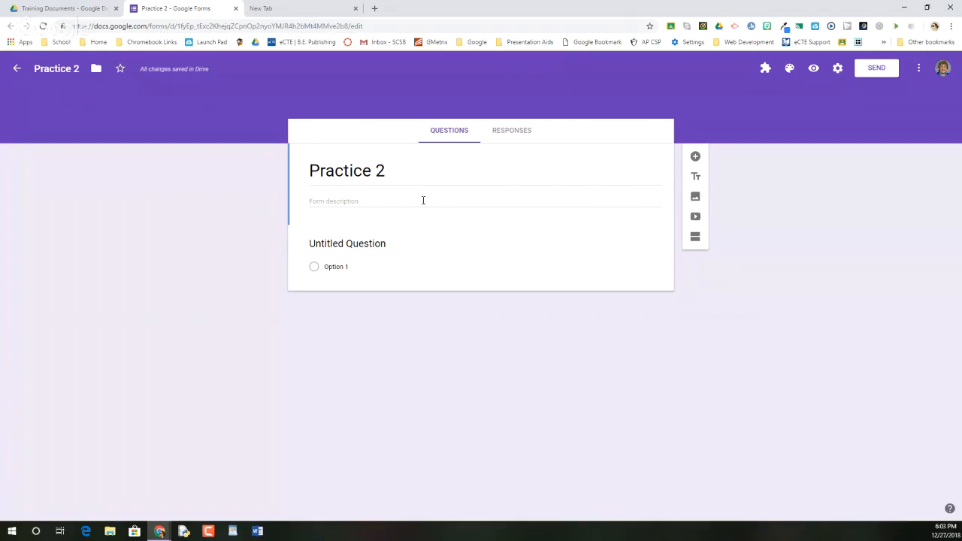
# Step: Set the default form preferences to collect email addresses on all future forms and save them
pyautogui.click(919, 69)
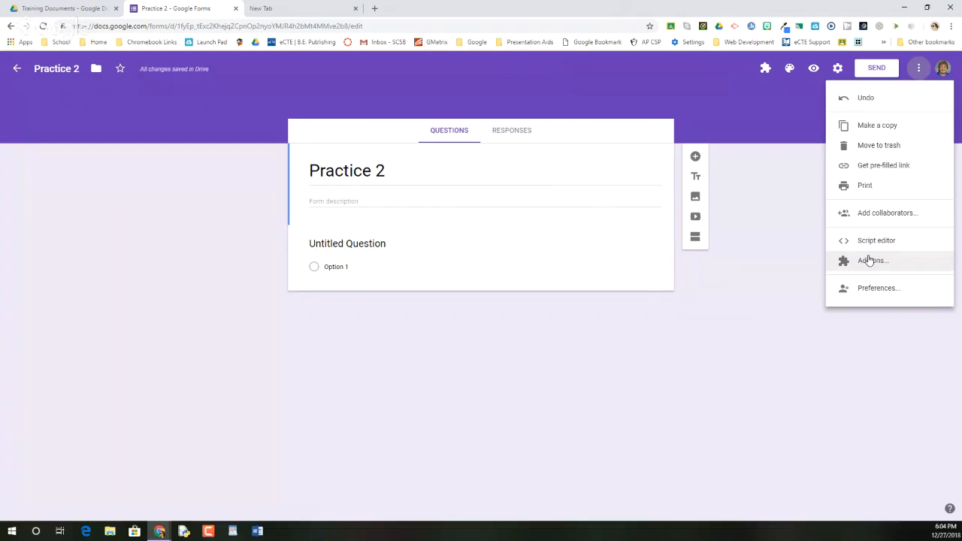
pyautogui.click(872, 290)
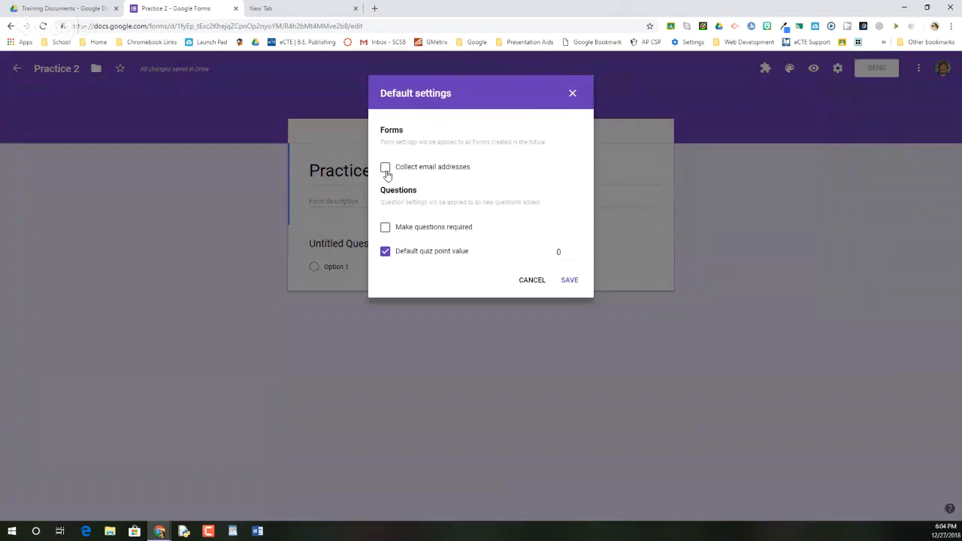
pyautogui.click(386, 229)
pyautogui.click(386, 229)
pyautogui.click(385, 253)
pyautogui.click(384, 253)
pyautogui.click(455, 173)
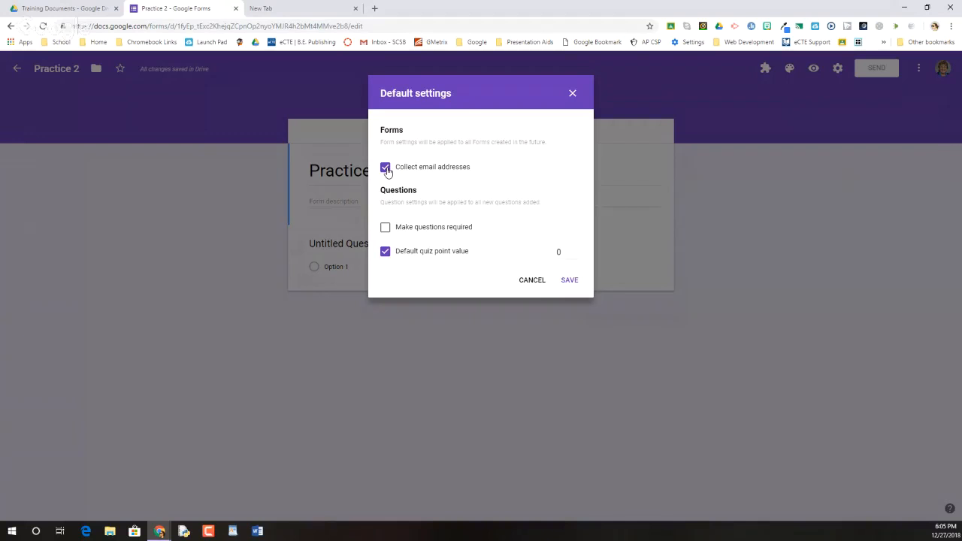
pyautogui.click(572, 282)
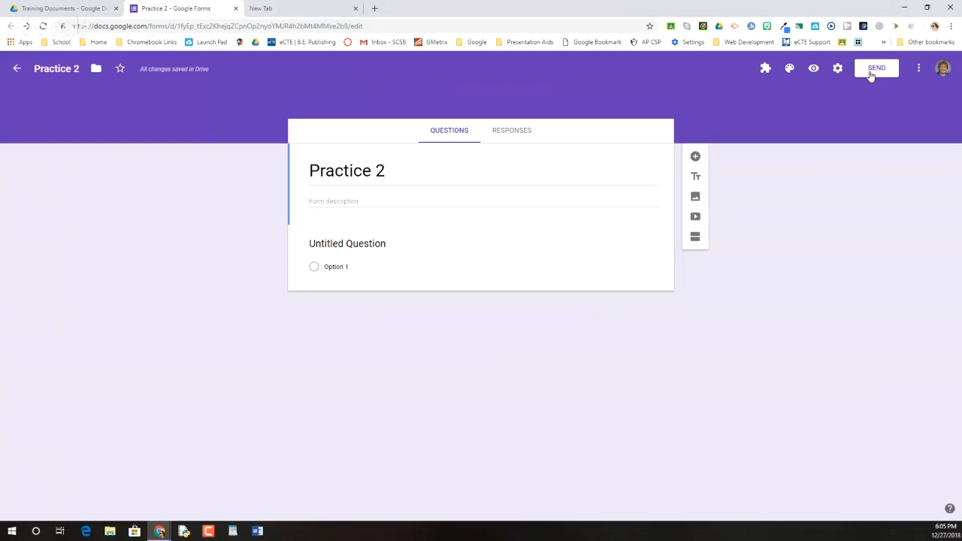
# Step: Review the form's sending options for email, link and embedded HTML, and close them without sending
pyautogui.click(872, 69)
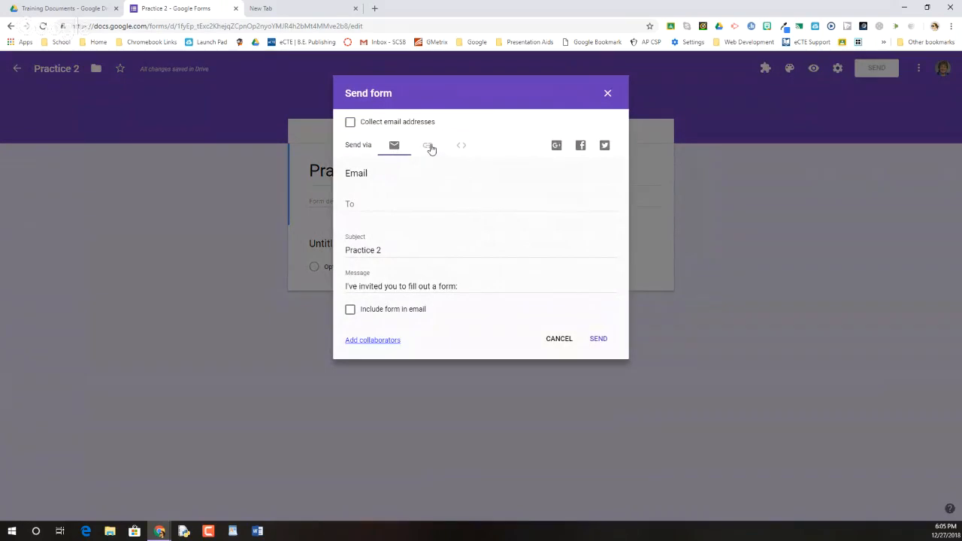
pyautogui.click(429, 147)
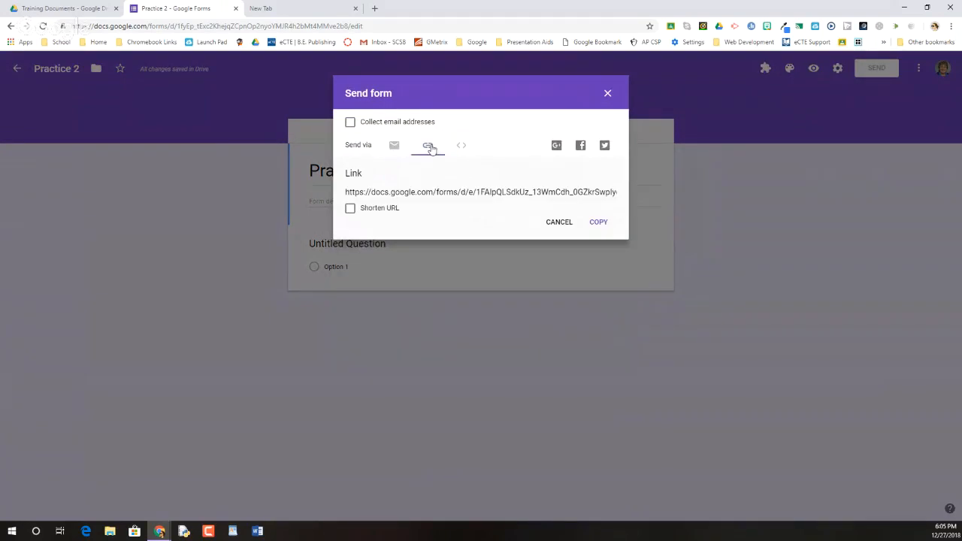
pyautogui.click(465, 145)
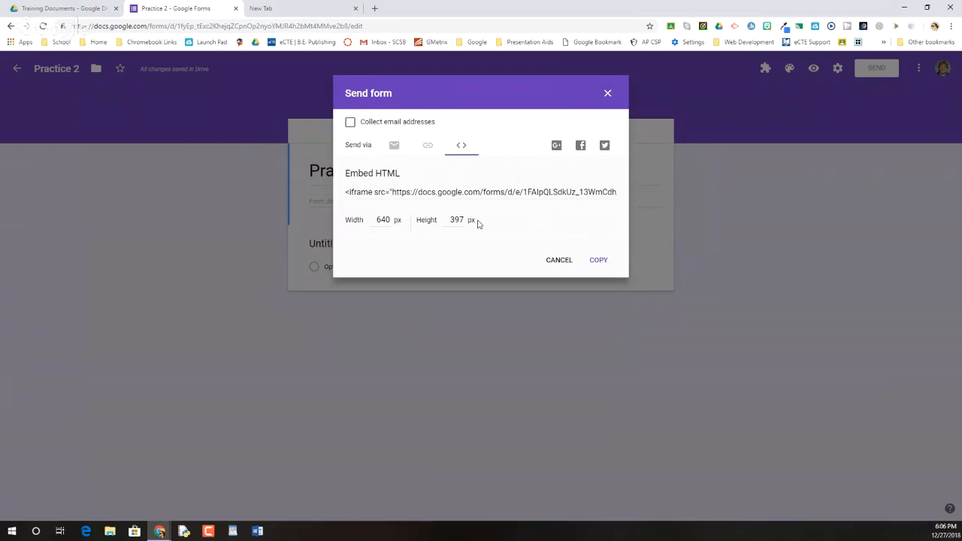
pyautogui.click(608, 95)
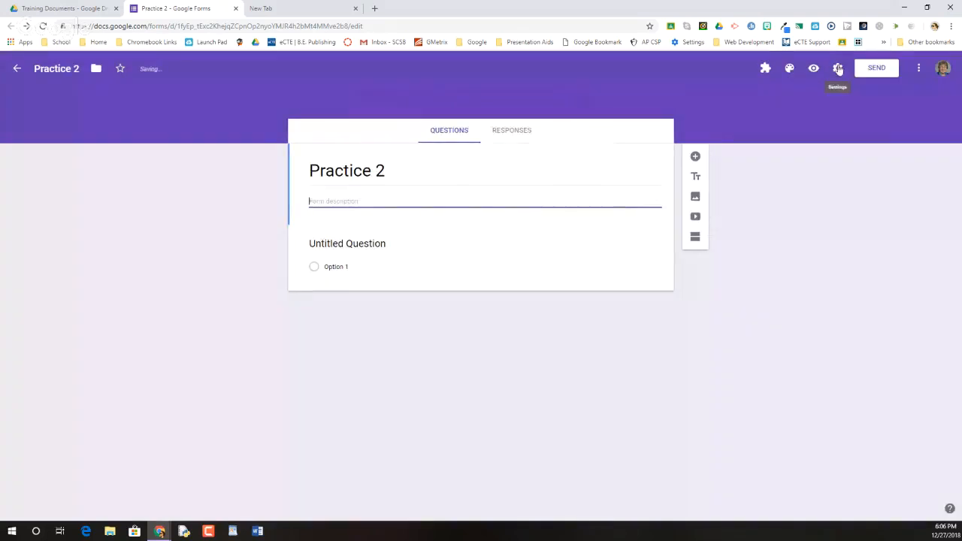
# Step: In the form's general settings, turn on Collect email addresses and allow respondents to edit after submitting
pyautogui.click(836, 69)
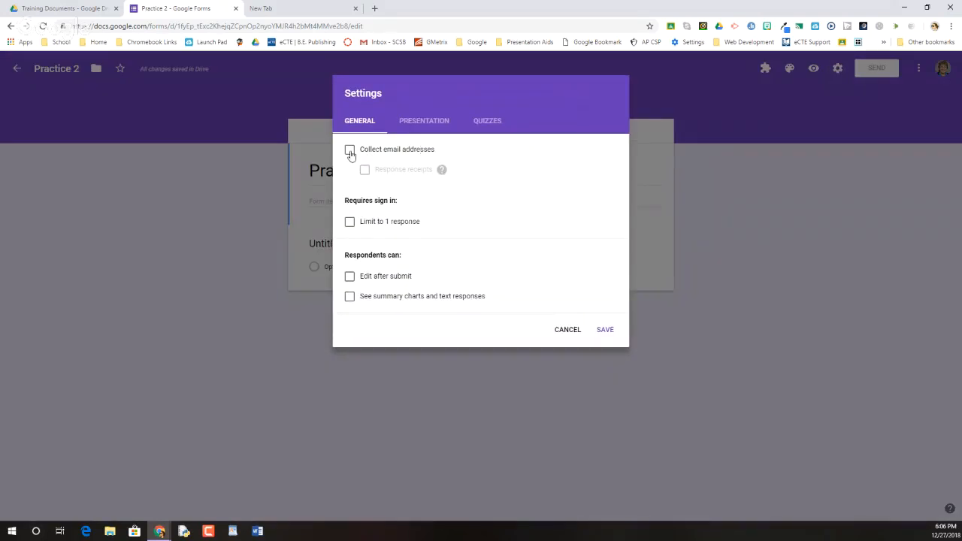
pyautogui.click(349, 152)
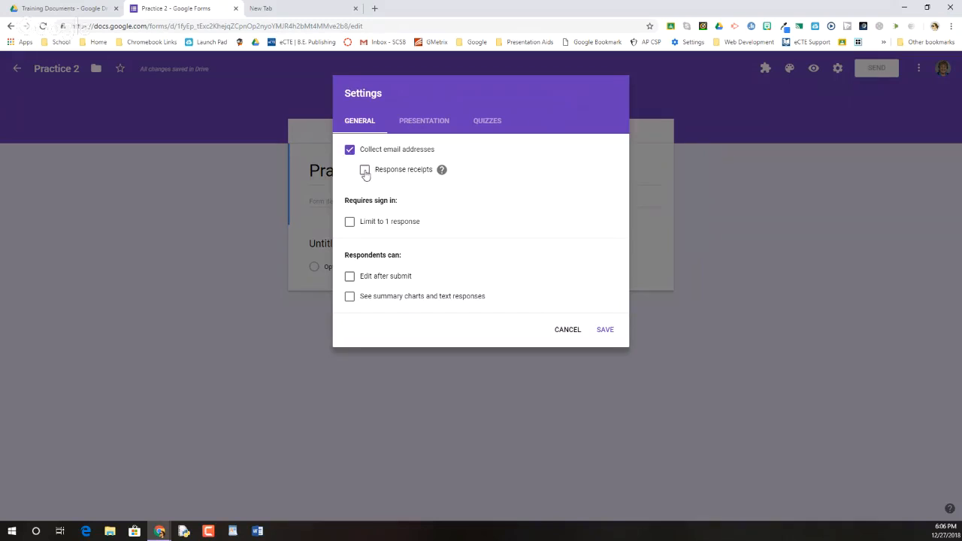
pyautogui.click(441, 171)
pyautogui.moveTo(442, 172)
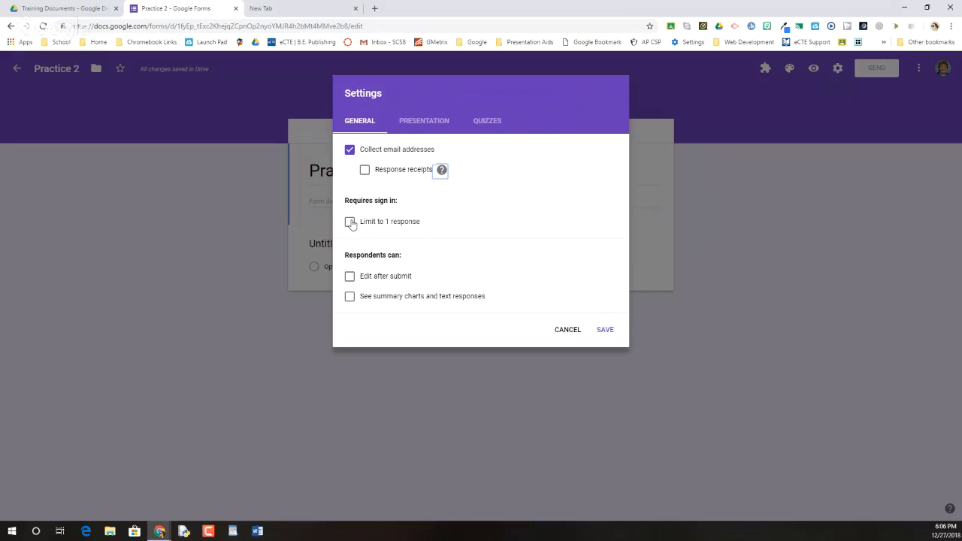
pyautogui.click(349, 278)
# Step: Review the form's presentation settings, including the link to submit another response and the confirmation message
pyautogui.click(420, 121)
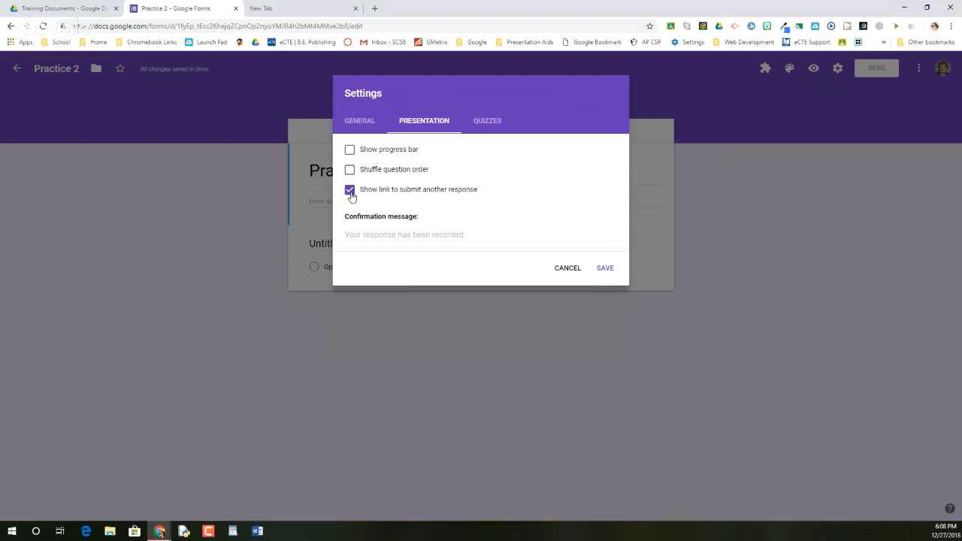
pyautogui.click(350, 194)
pyautogui.click(350, 194)
pyautogui.click(356, 236)
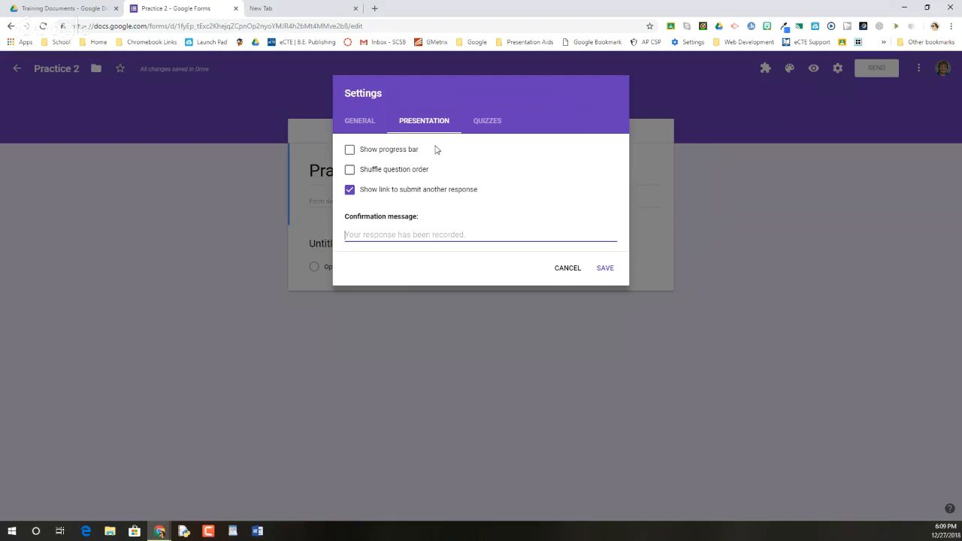
# Step: Make the form a quiz with grades released later after manual review, and hide missed questions and correct answers from respondents
pyautogui.click(482, 123)
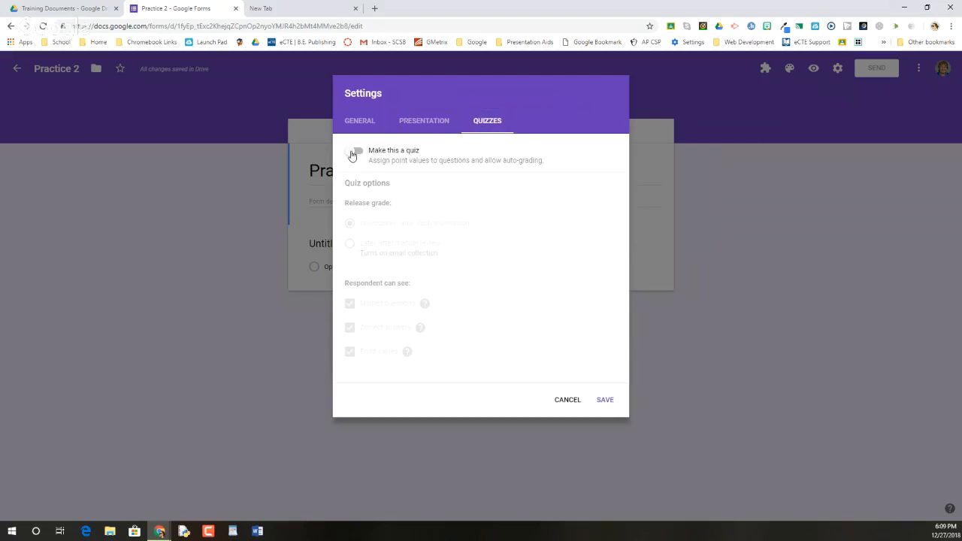
pyautogui.click(354, 153)
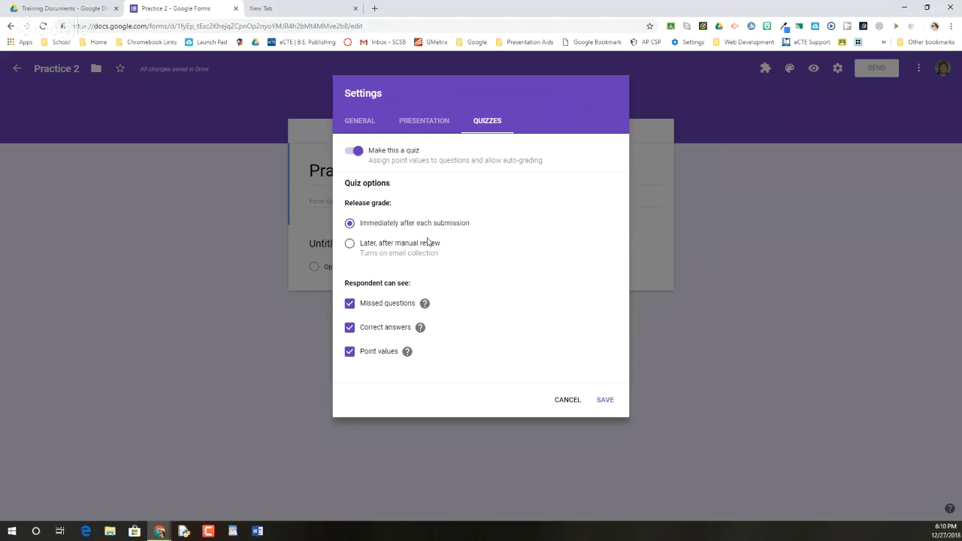
pyautogui.click(368, 249)
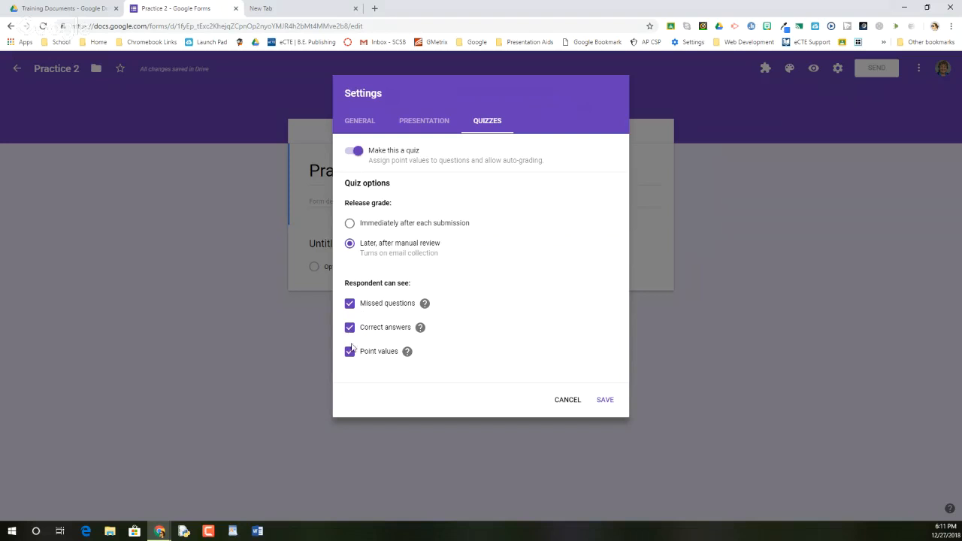
pyautogui.click(349, 306)
pyautogui.click(350, 333)
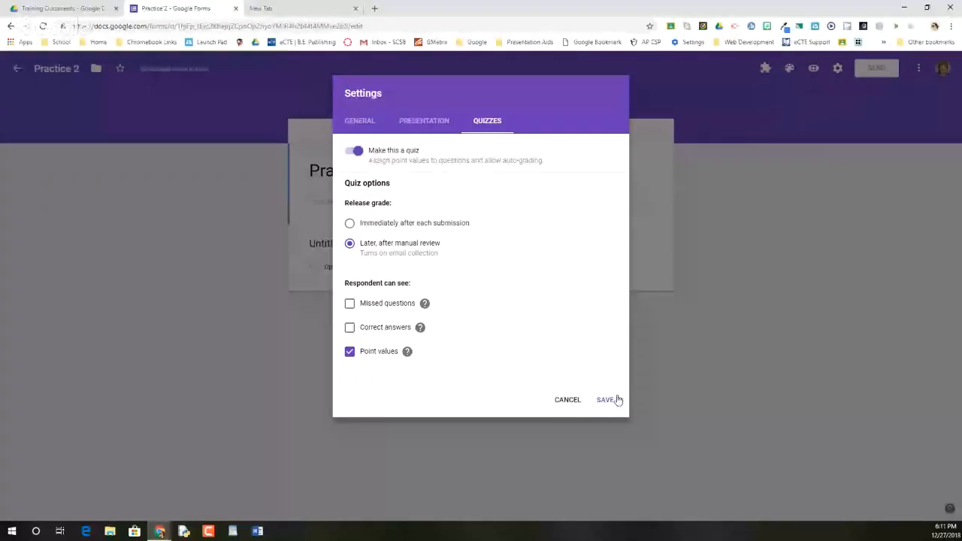
# Step: Turn off the option that makes the form a quiz and save the settings
pyautogui.click(355, 151)
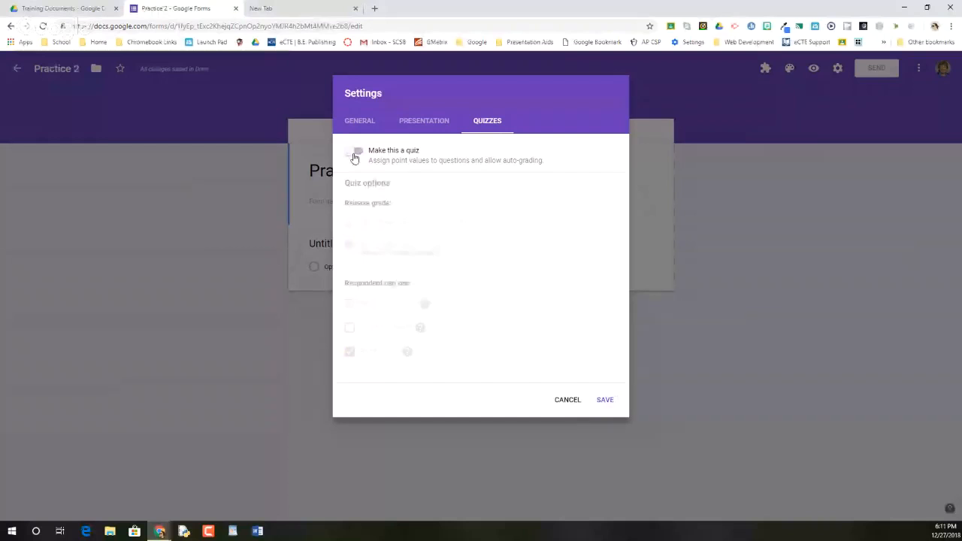
pyautogui.click(604, 399)
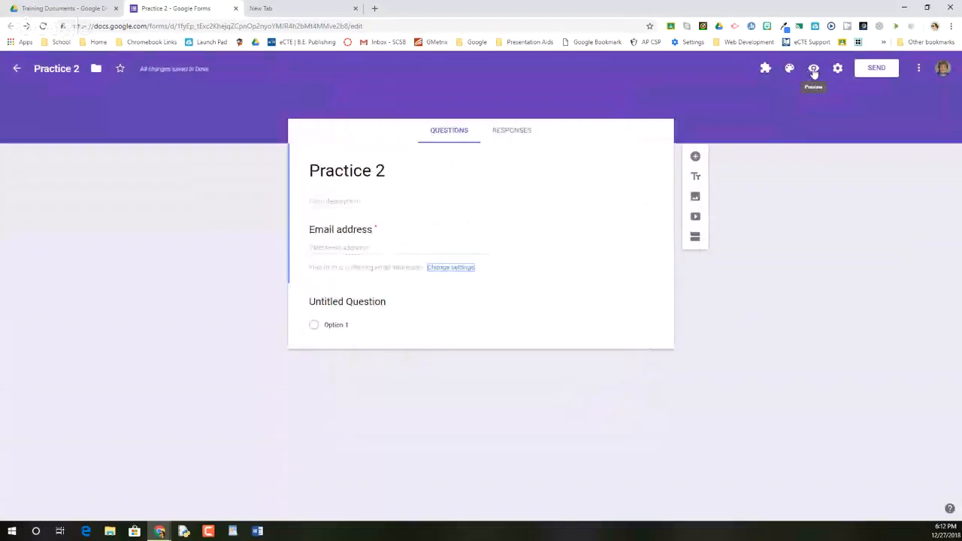
# Step: Close the spare blank browser tab, and preview the form as respondents see it before returning to the editor
pyautogui.middleClick(319, 13)
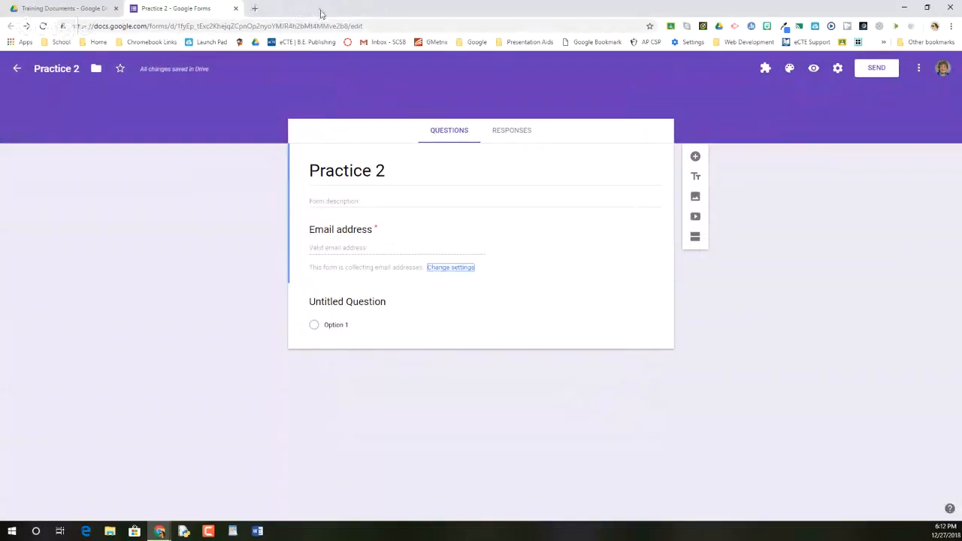
pyautogui.click(814, 69)
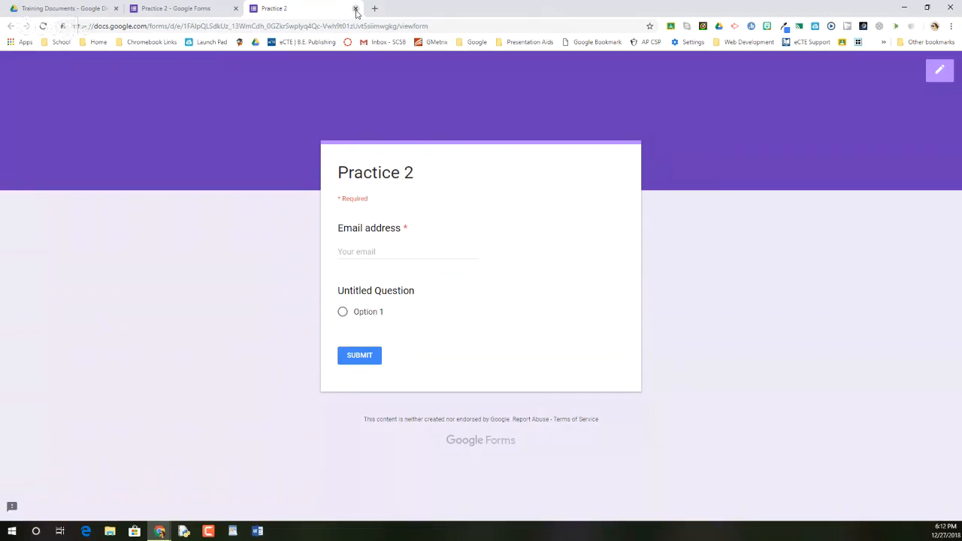
pyautogui.click(356, 10)
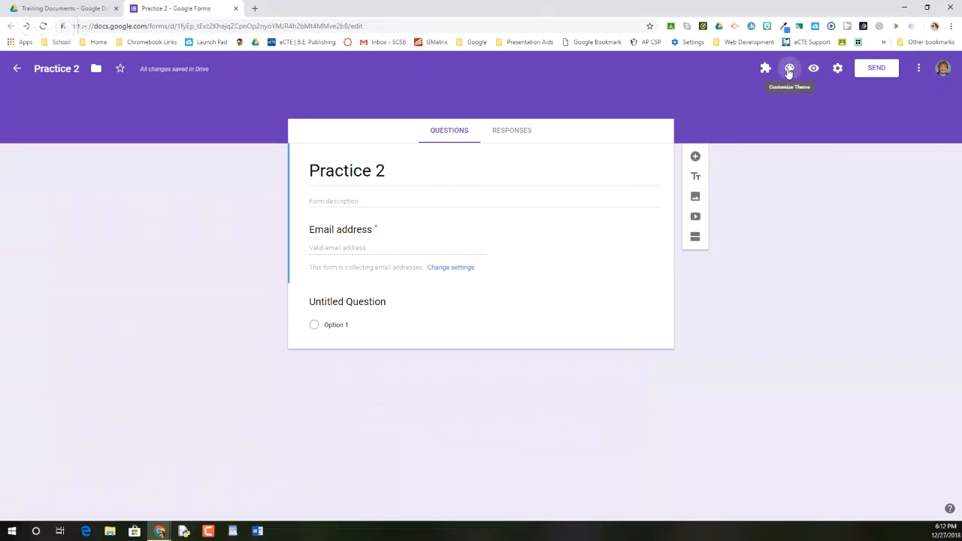
# Step: Try the Light Blue theme color, and add #a78787 as the form's custom theme color
pyautogui.click(789, 70)
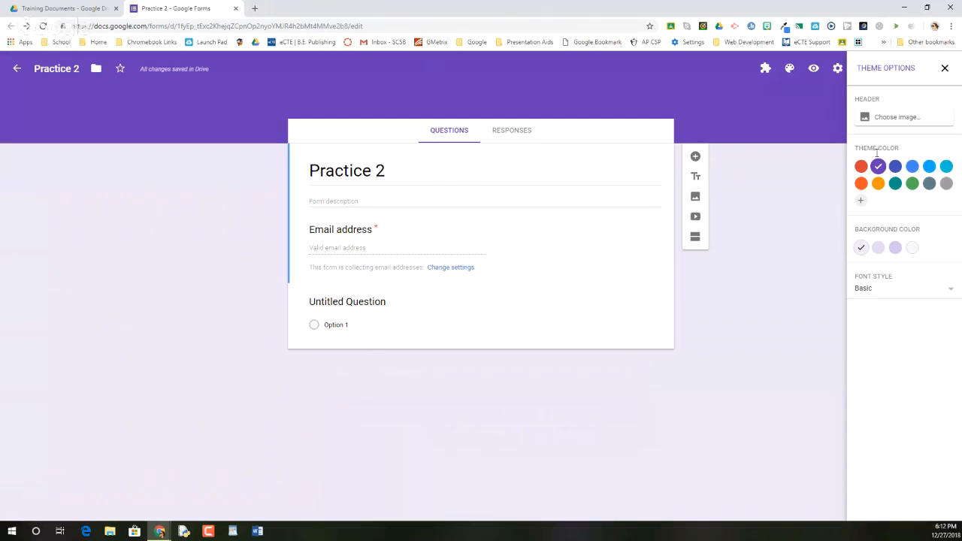
pyautogui.click(929, 167)
pyautogui.click(861, 200)
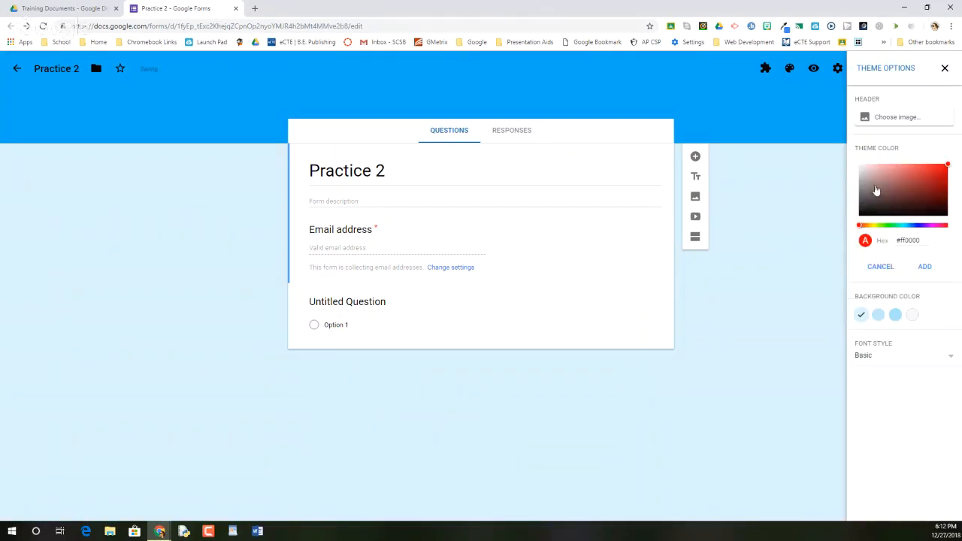
pyautogui.click(876, 182)
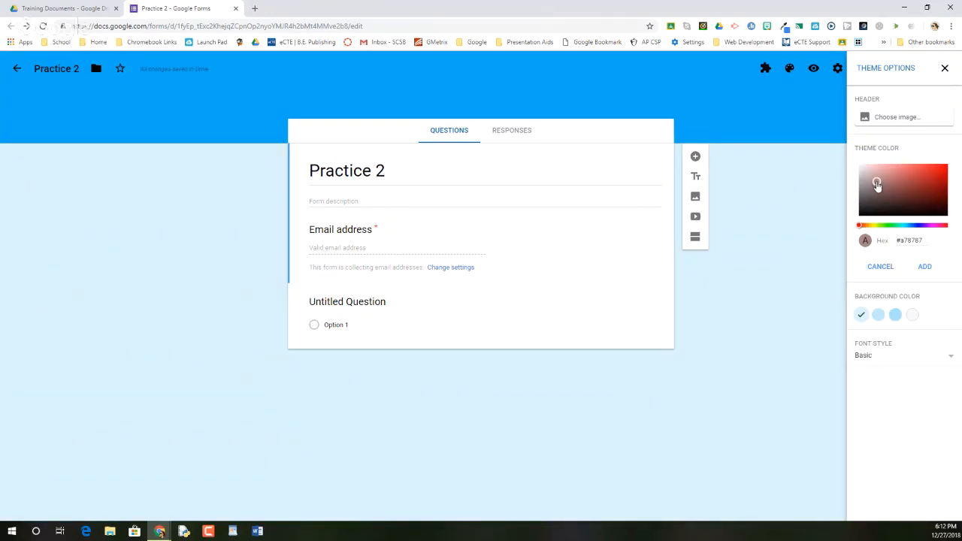
pyautogui.click(927, 268)
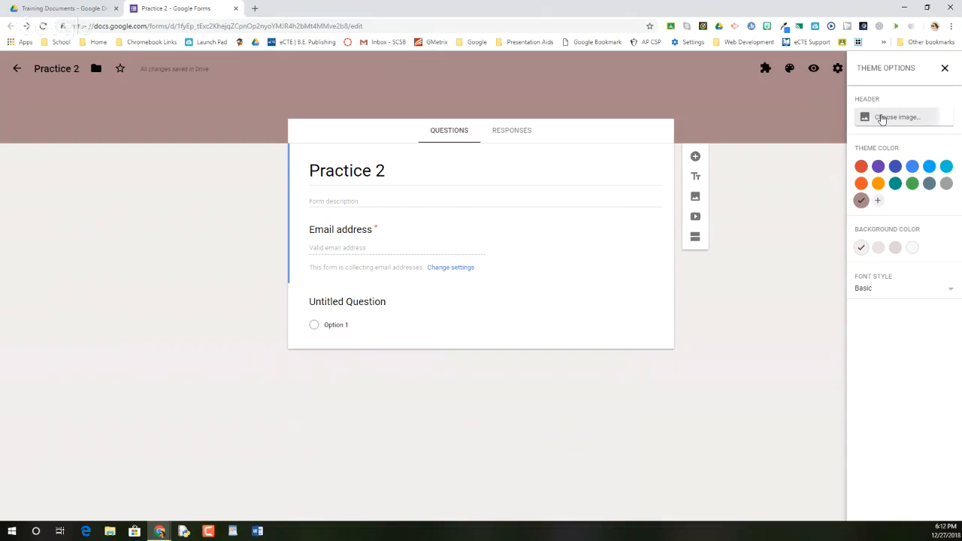
# Step: Set the form's header image to the red and teal flower branch illustration from the Other category
pyautogui.click(882, 118)
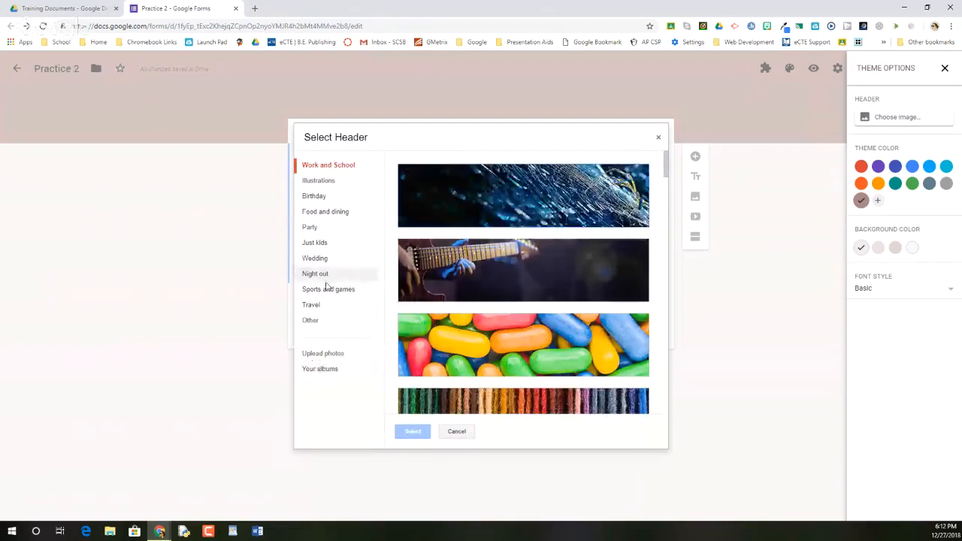
pyautogui.click(315, 327)
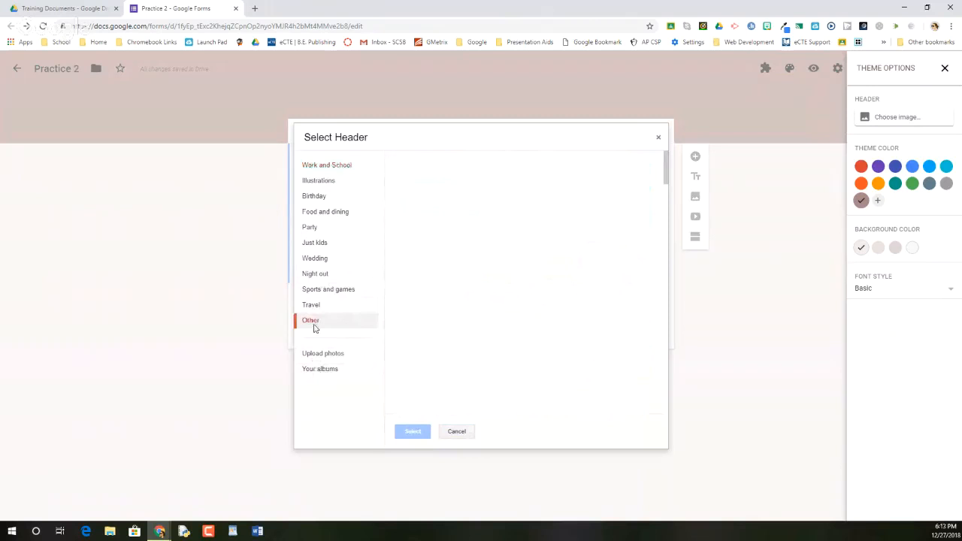
pyautogui.scroll(-3, 588, 268)
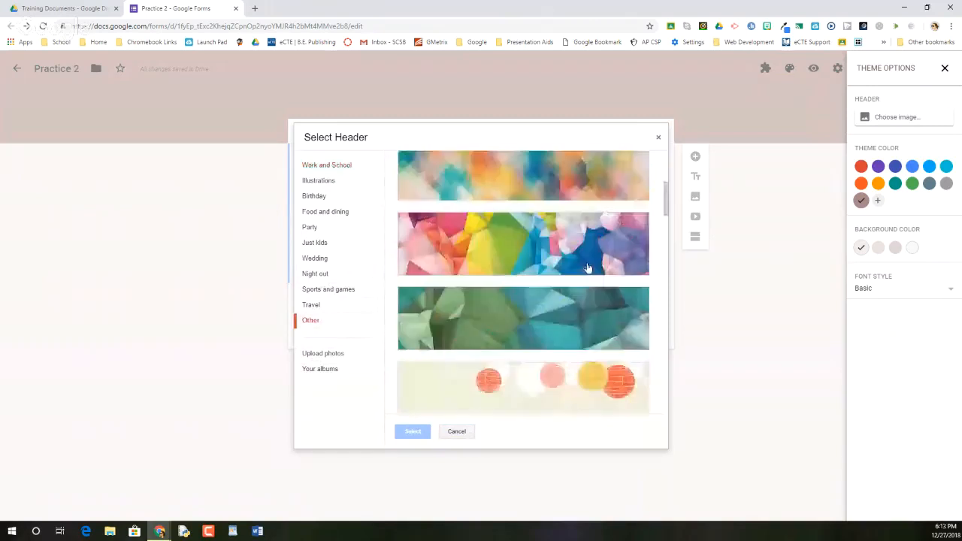
pyautogui.scroll(-1, 588, 269)
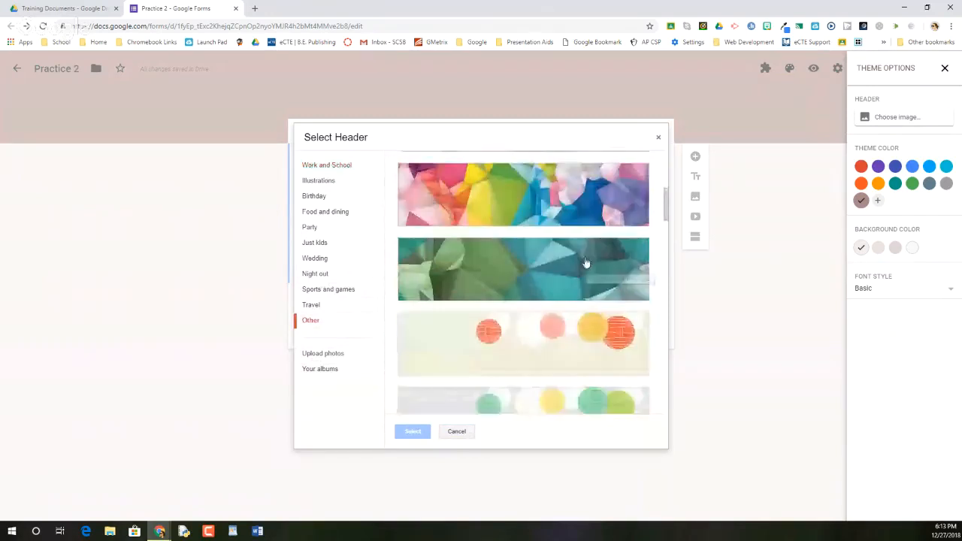
pyautogui.scroll(-3, 586, 262)
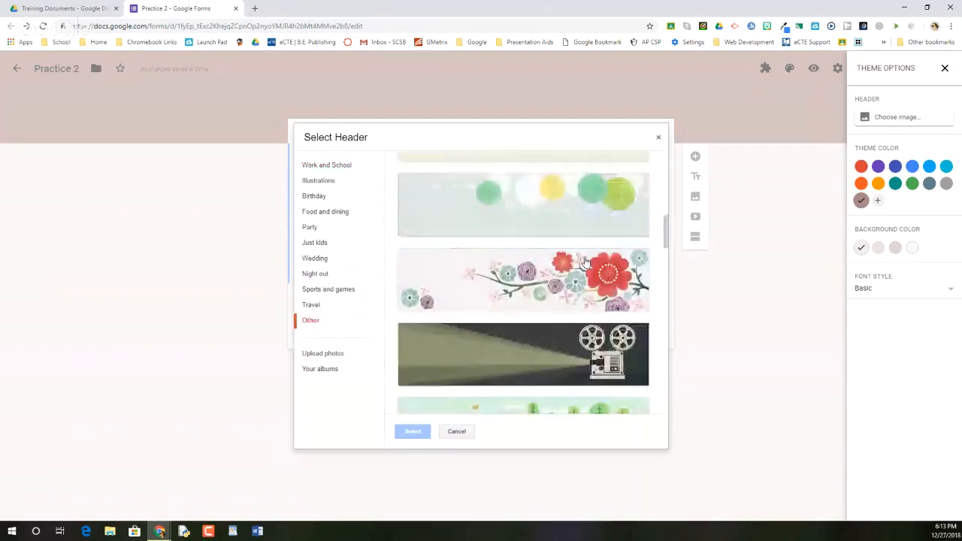
pyautogui.scroll(-1, 586, 262)
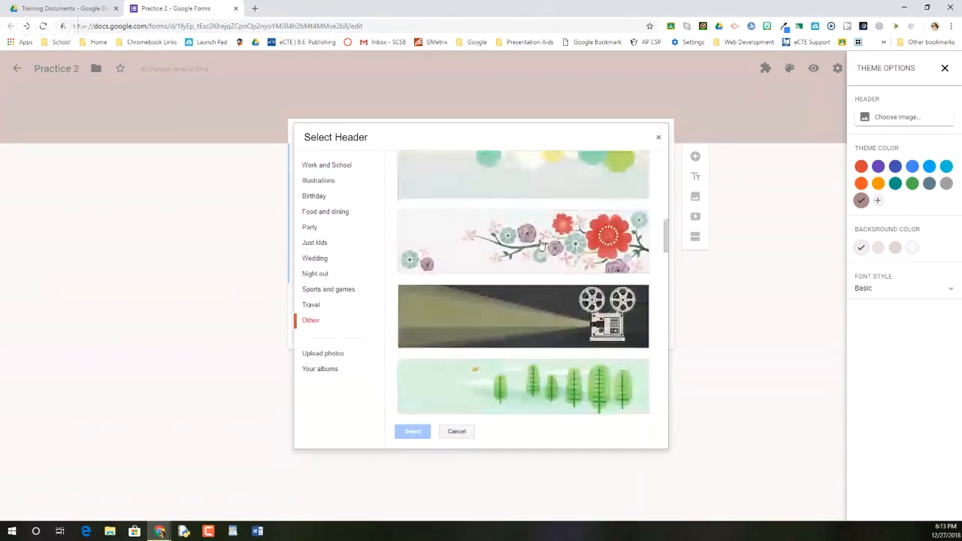
pyautogui.click(586, 260)
pyautogui.click(417, 431)
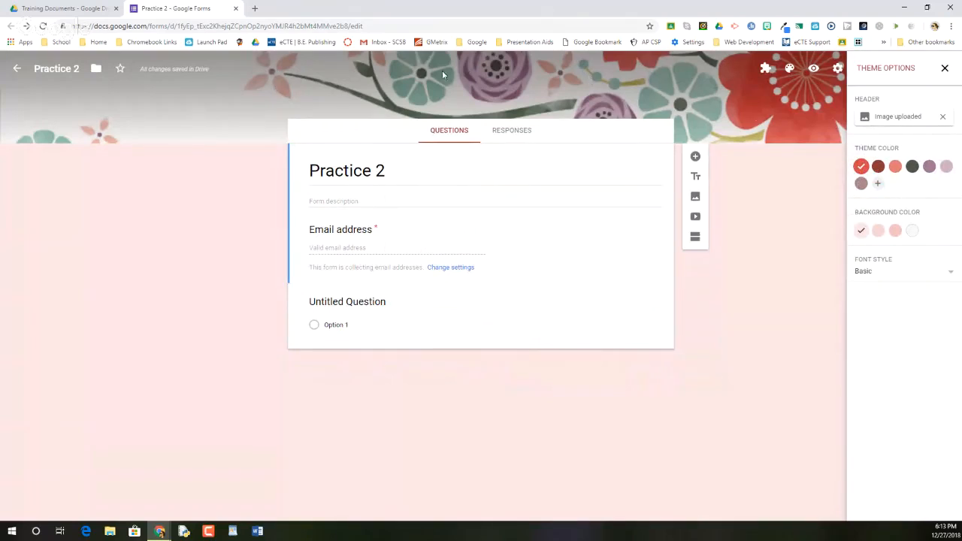
# Step: Try several header-matched theme colors, ending with dark red and its darkest background shade
pyautogui.click(912, 168)
pyautogui.click(930, 167)
pyautogui.click(913, 167)
pyautogui.click(879, 168)
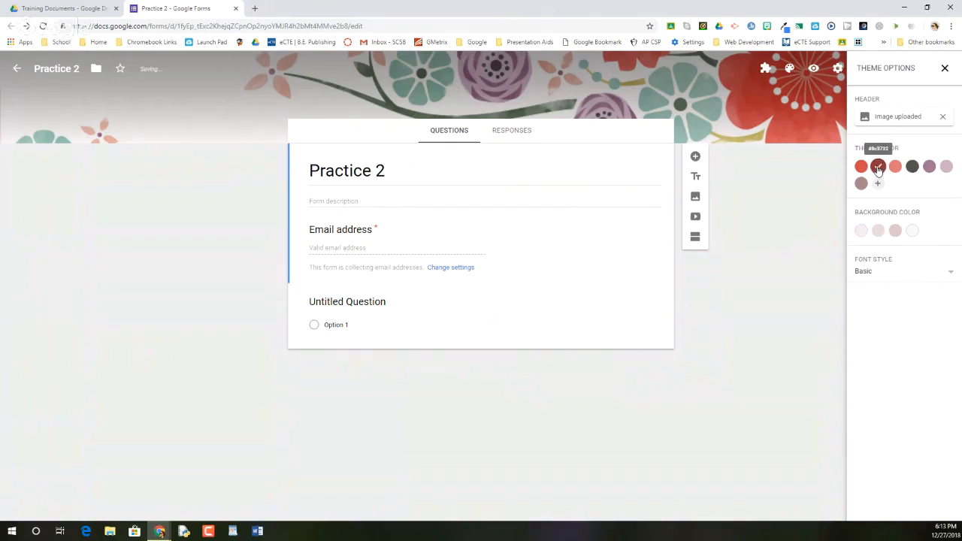
pyautogui.click(895, 231)
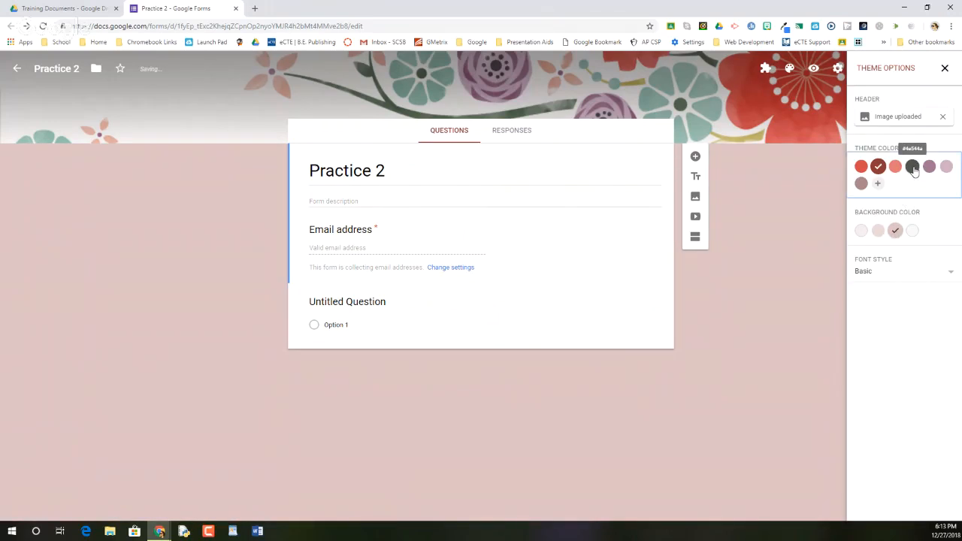
# Step: Try the dark gray theme color with its darkest and near-white backgrounds, and the purple theme color with its Dark background
pyautogui.click(913, 167)
pyautogui.click(896, 232)
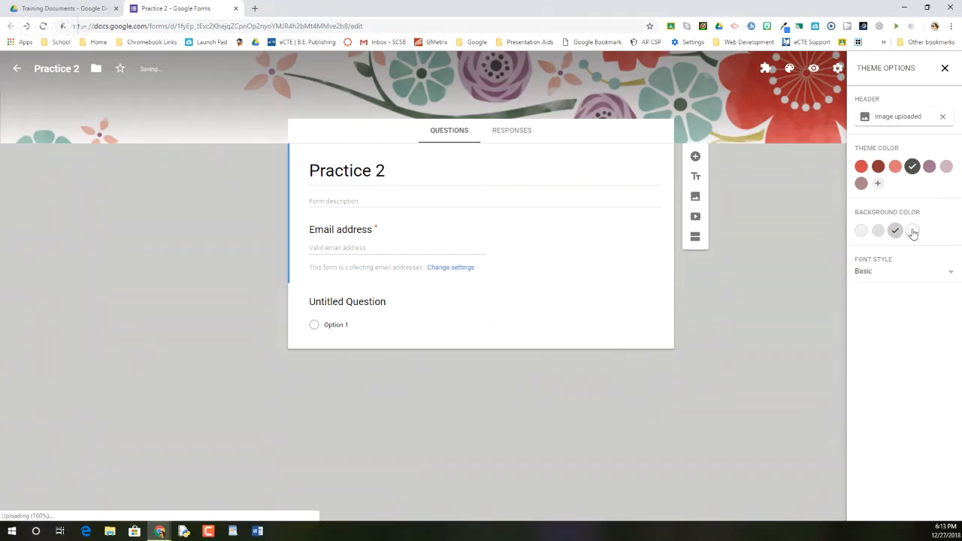
pyautogui.click(914, 232)
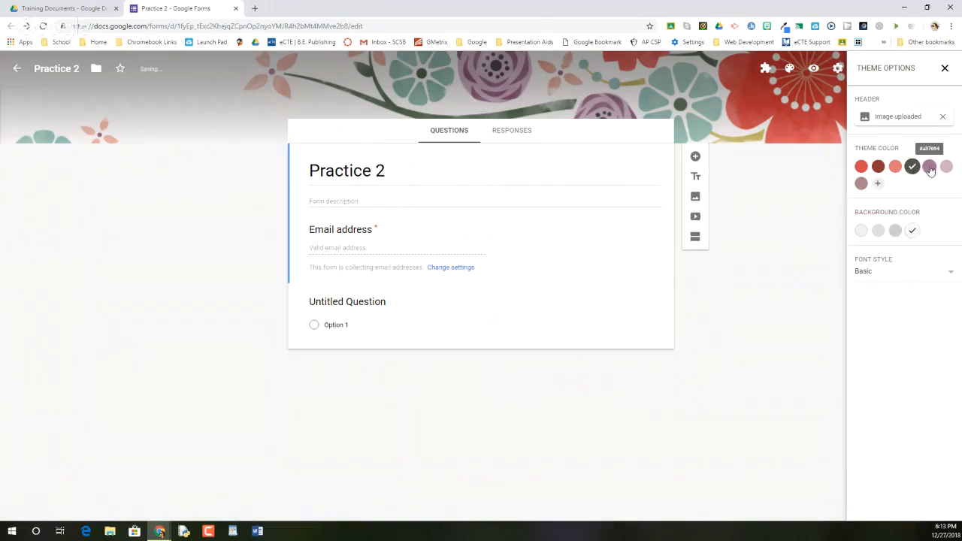
pyautogui.click(931, 168)
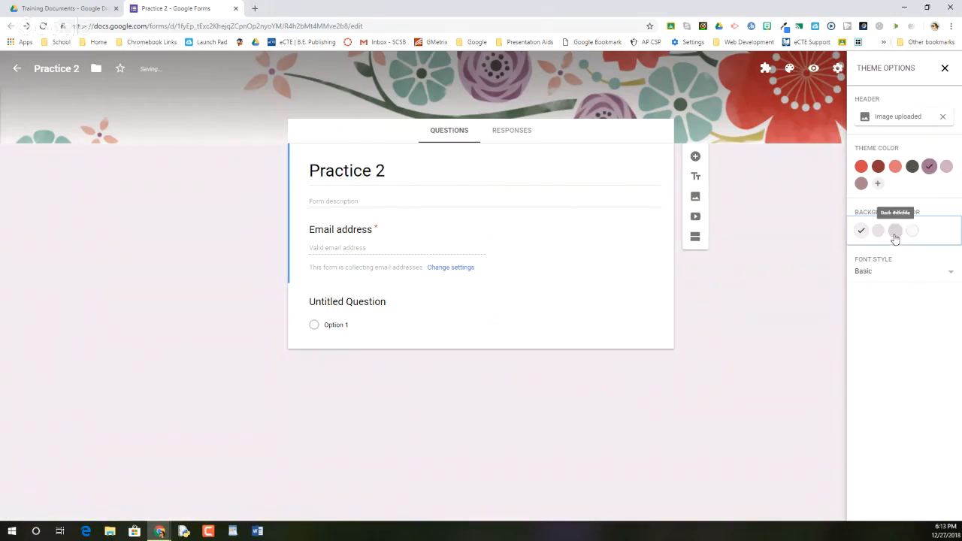
pyautogui.click(895, 232)
# Step: Set the theme color to the bright red matching the header and the background color to its Dark shade
pyautogui.click(862, 166)
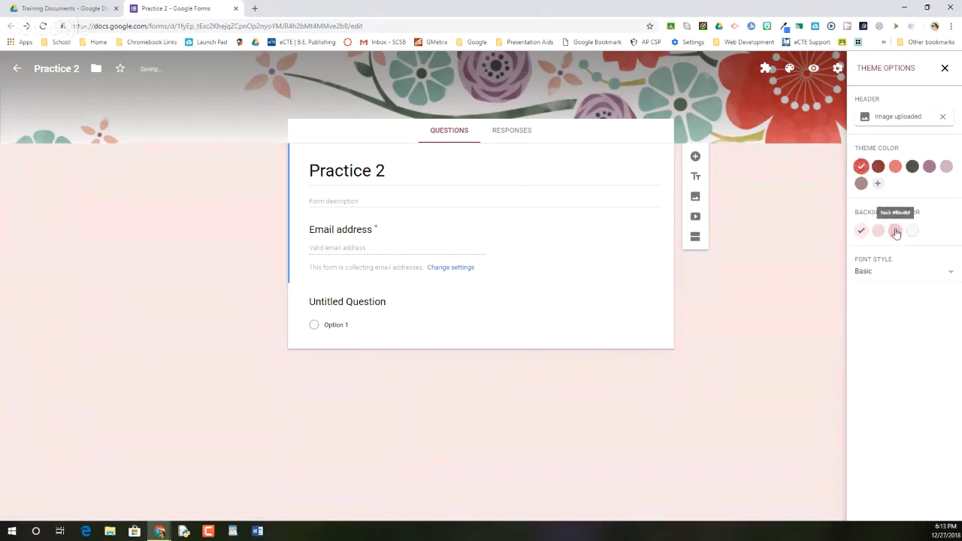
pyautogui.click(895, 232)
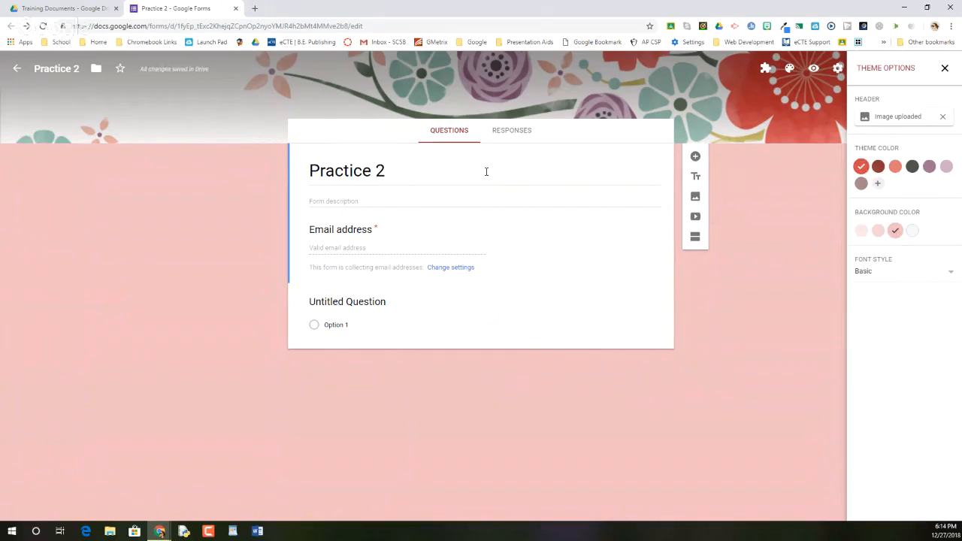
# Step: Try the Decorative, Formal and Playful font styles, restore Basic, and close the theme options
pyautogui.click(869, 272)
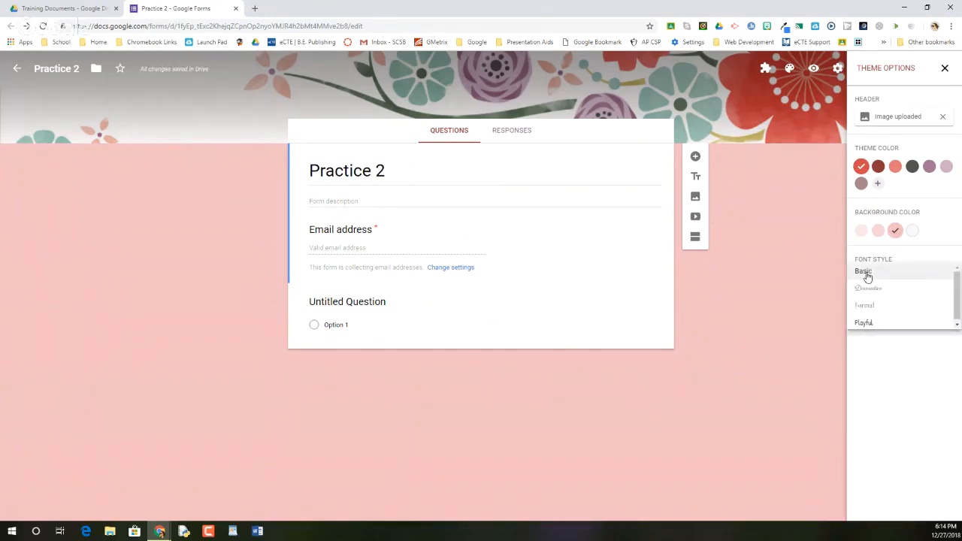
pyautogui.scroll(-1, 869, 275)
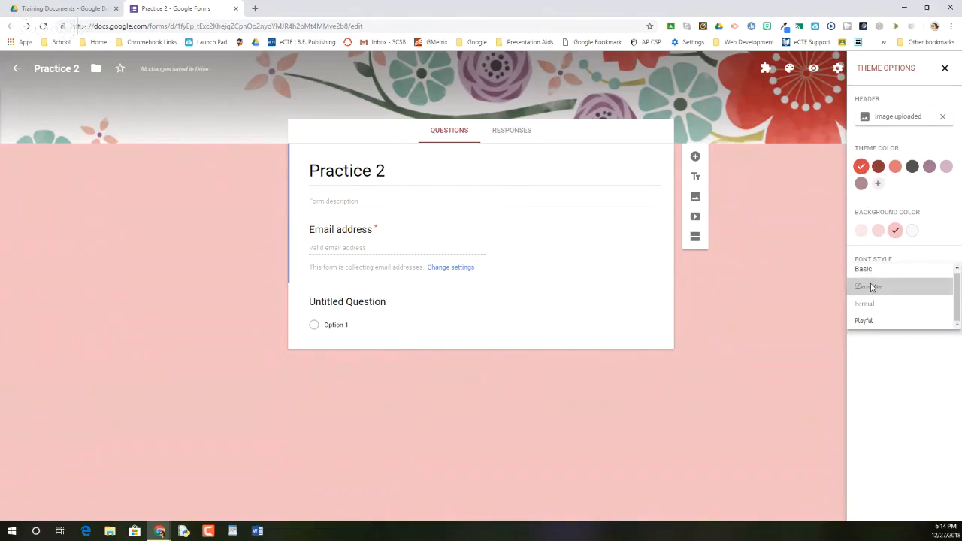
pyautogui.click(871, 286)
pyautogui.click(870, 277)
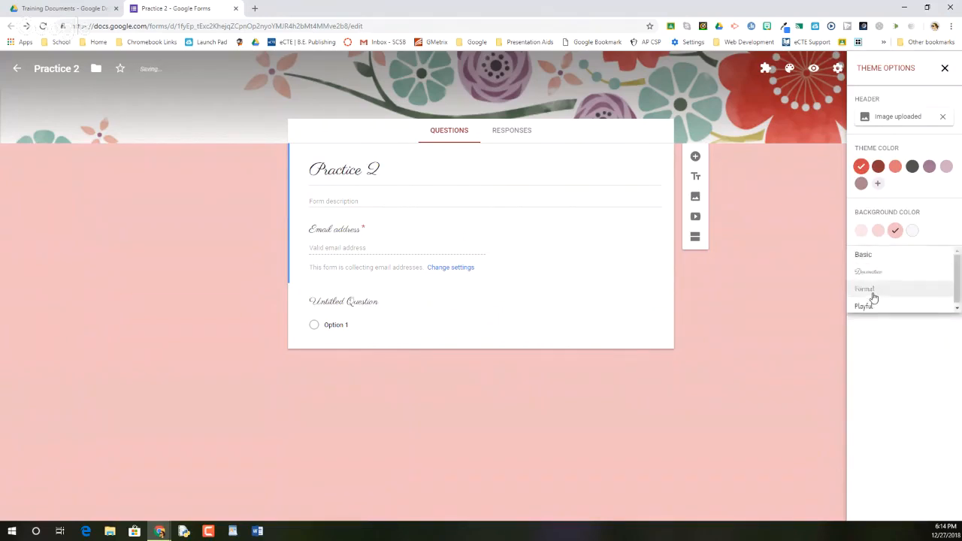
pyautogui.click(873, 294)
pyautogui.click(870, 272)
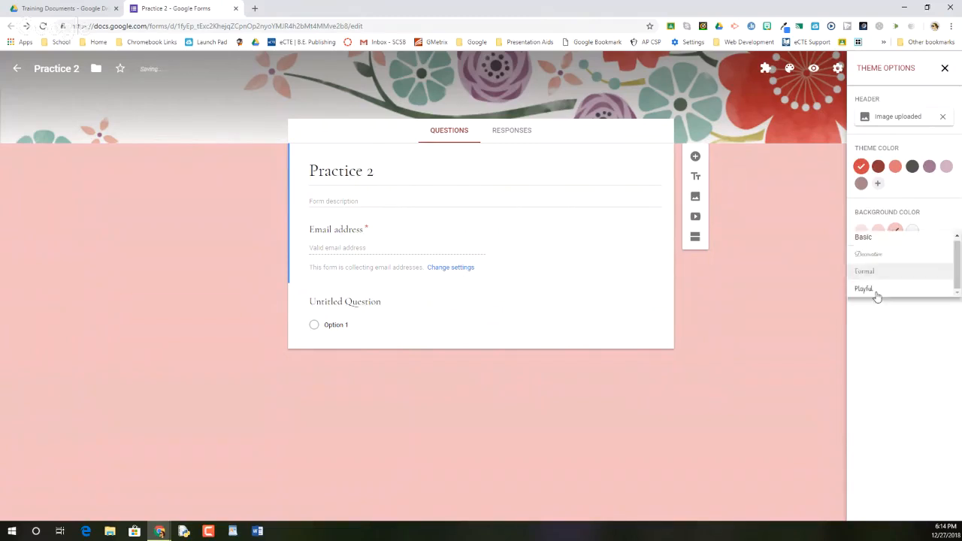
pyautogui.click(876, 290)
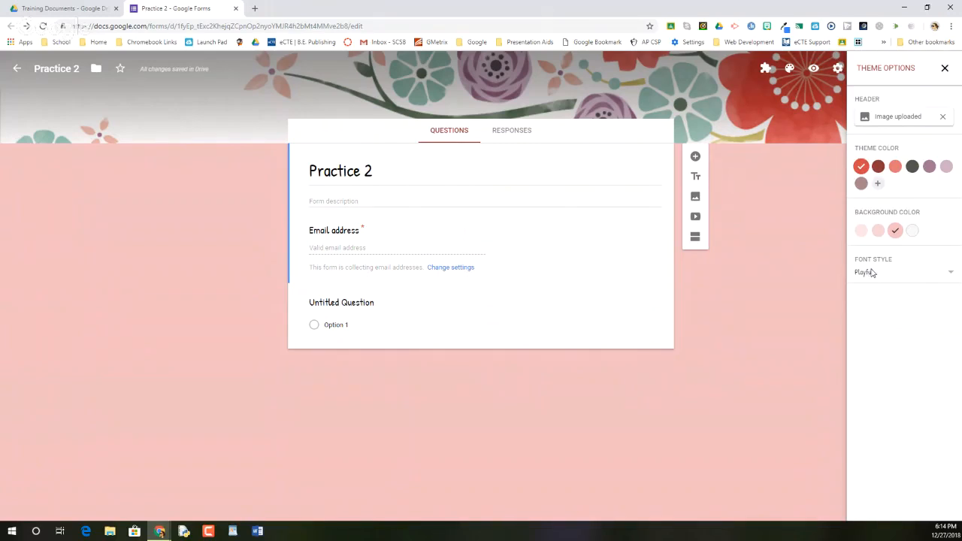
pyautogui.click(872, 273)
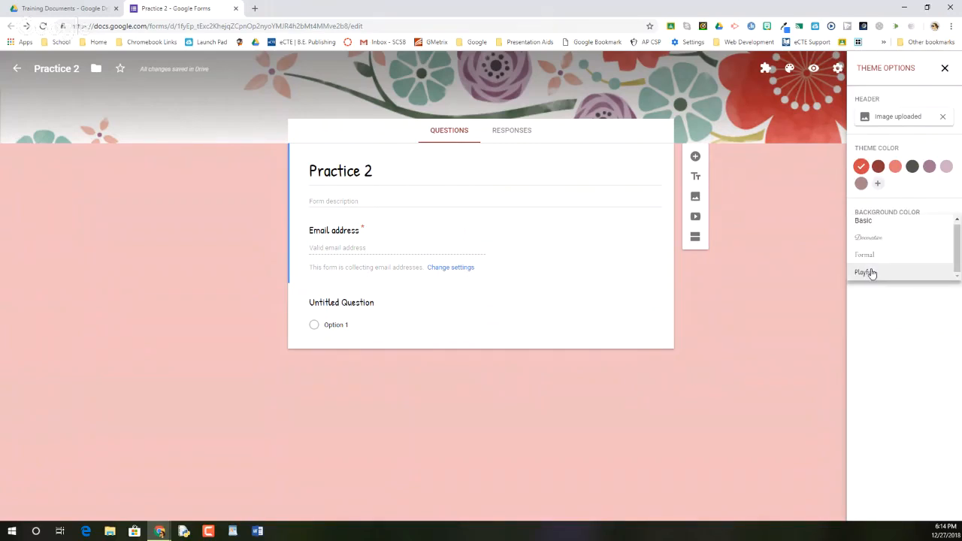
pyautogui.click(866, 226)
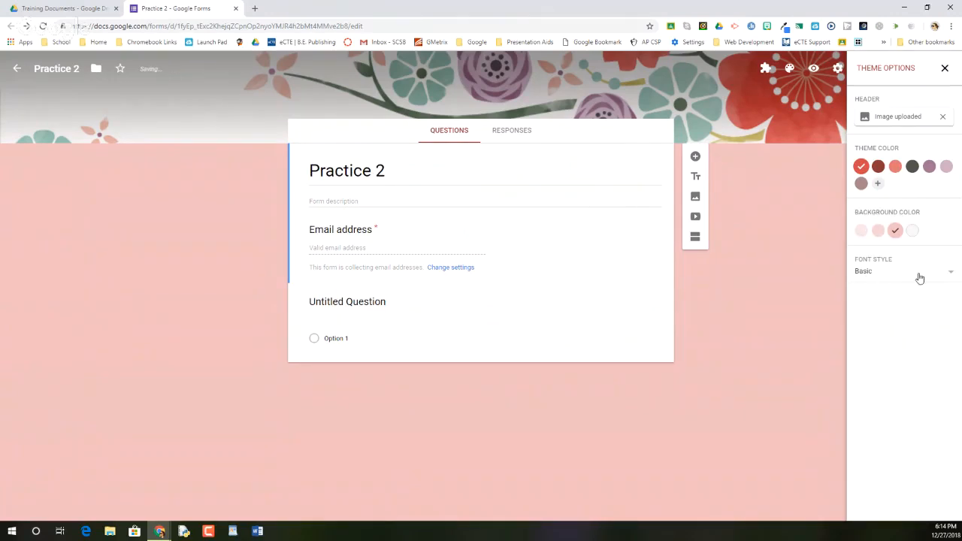
pyautogui.click(945, 69)
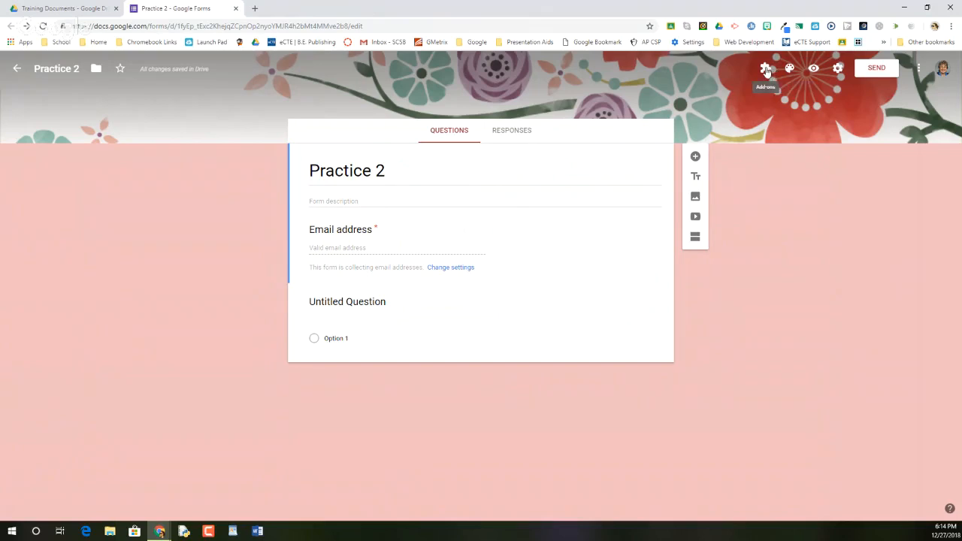
# Step: Review the list of add-ons installed for the form and close it without opening any
pyautogui.click(766, 70)
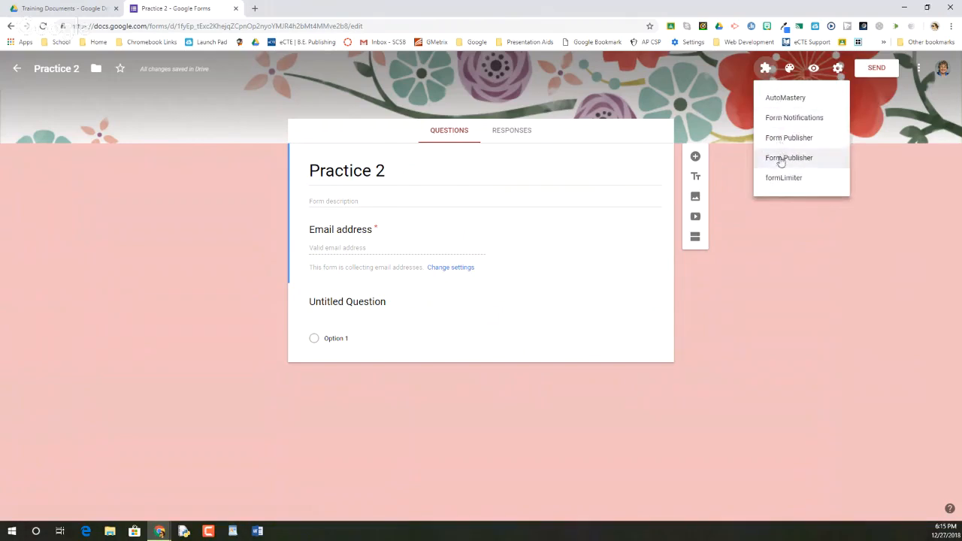
pyautogui.click(767, 68)
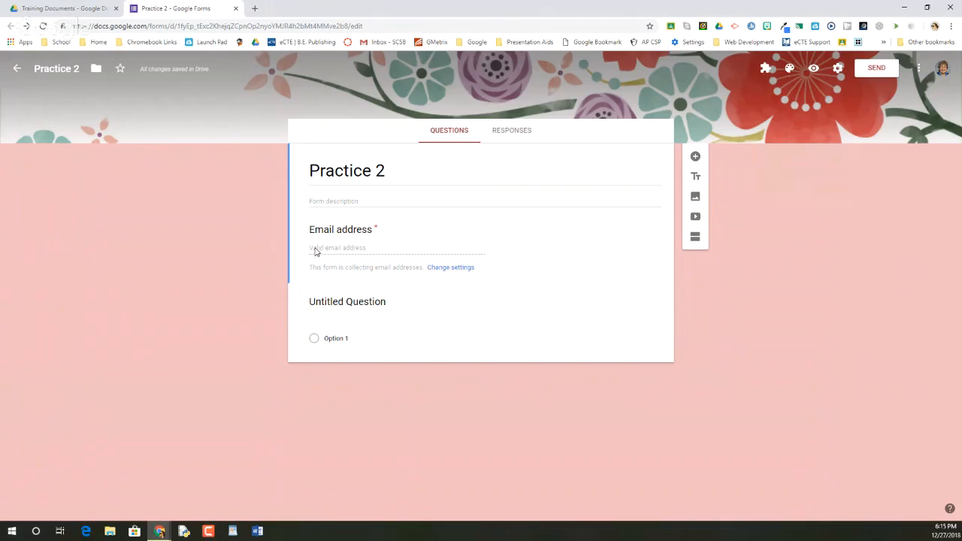
# Step: Title the untitled question "First Name" so it becomes a short-answer question
pyautogui.click(348, 201)
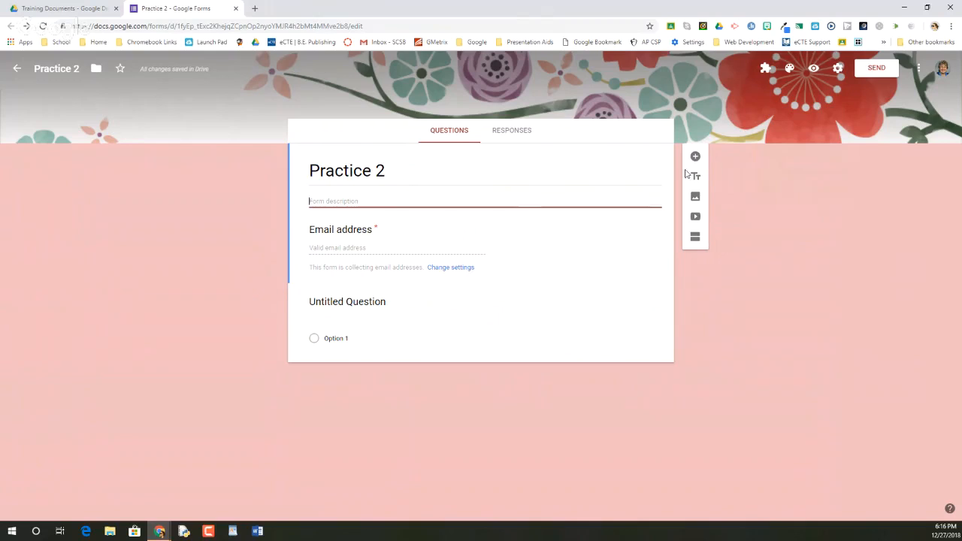
pyautogui.click(344, 317)
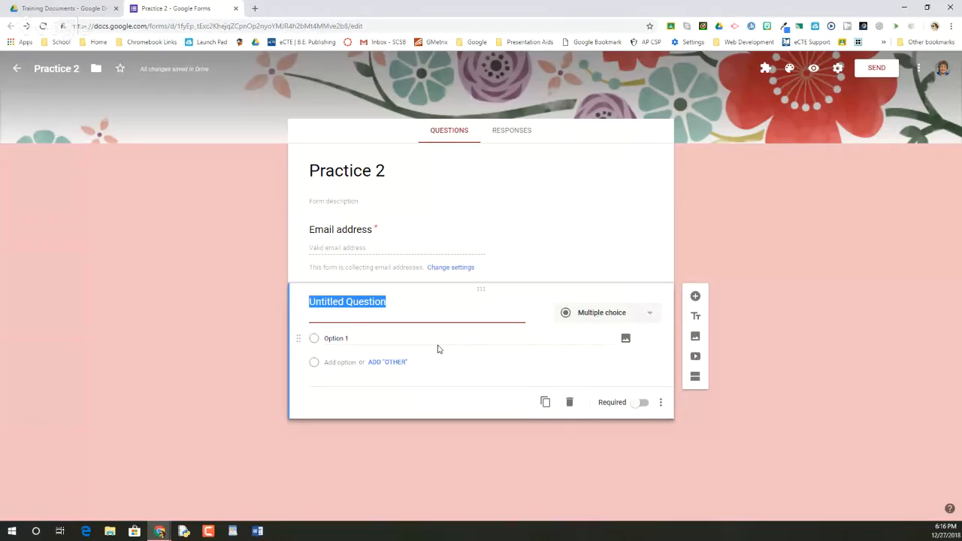
pyautogui.write('First Name')
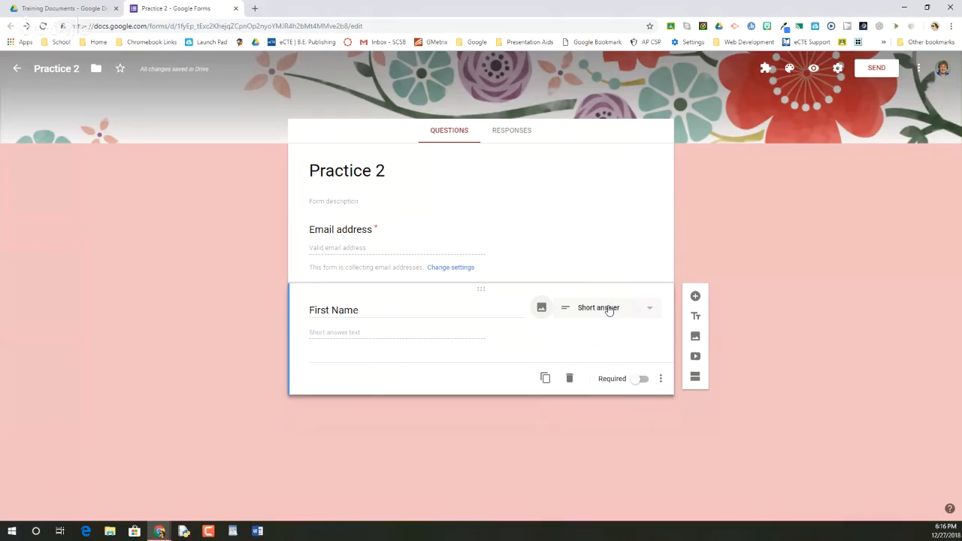
# Step: Examine the image sources available for the First Name question: upload, snapshot, URL, albums and Google Drive
pyautogui.click(541, 311)
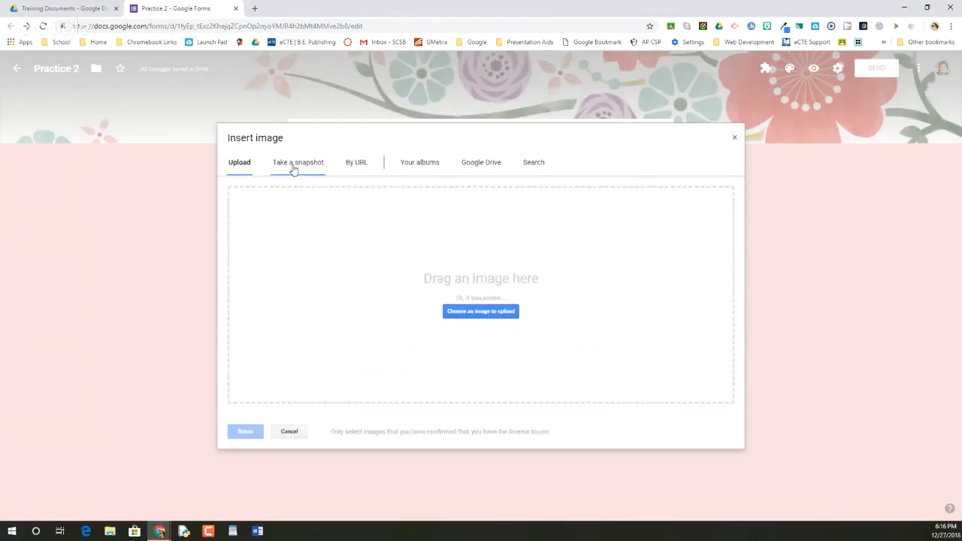
pyautogui.click(294, 164)
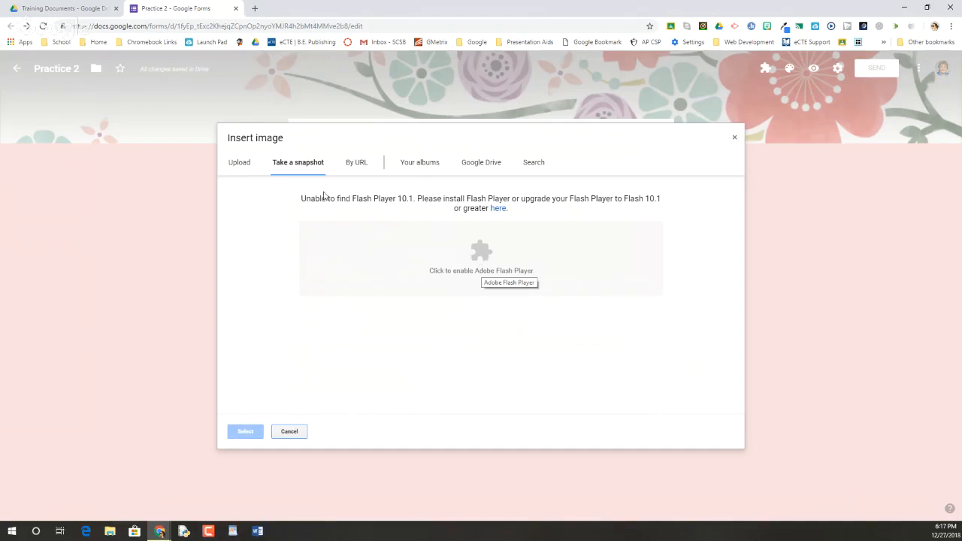
pyautogui.click(365, 162)
pyautogui.click(424, 165)
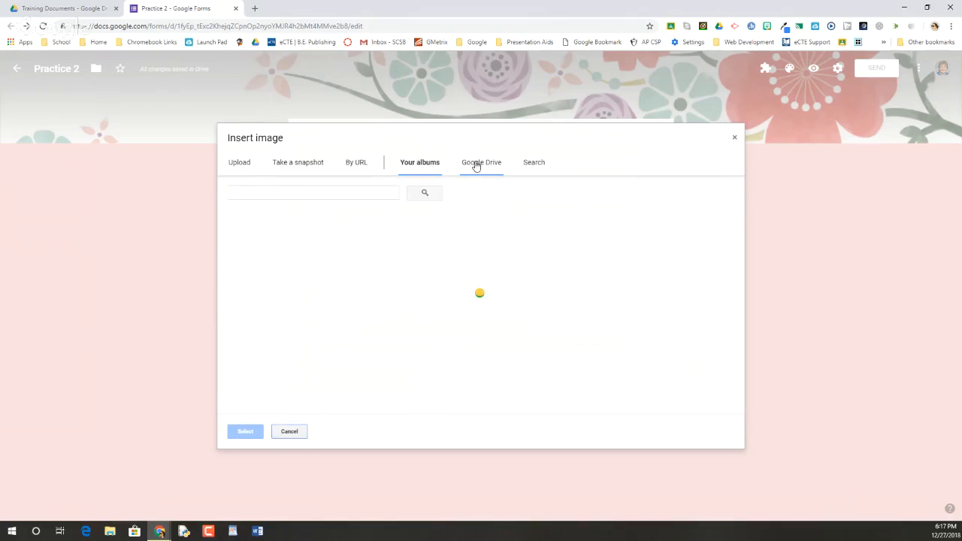
pyautogui.click(477, 163)
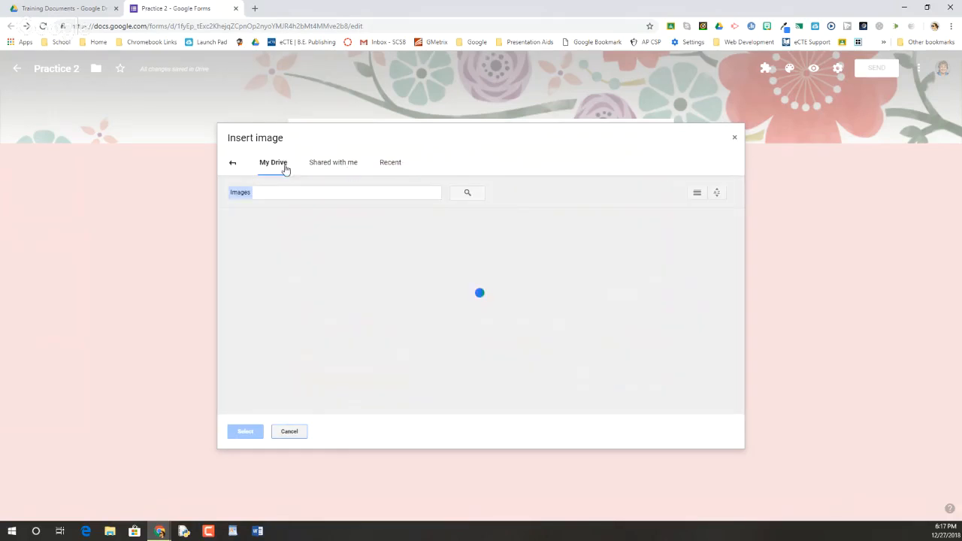
pyautogui.click(233, 166)
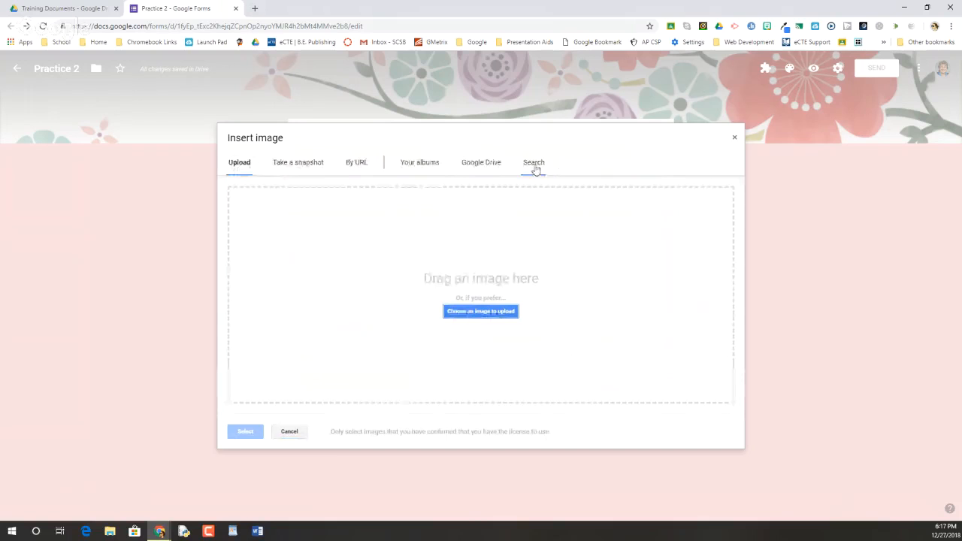
# Step: Search the web for "Name" images and insert the red "Hello my name is" sticker into the First Name question
pyautogui.click(532, 165)
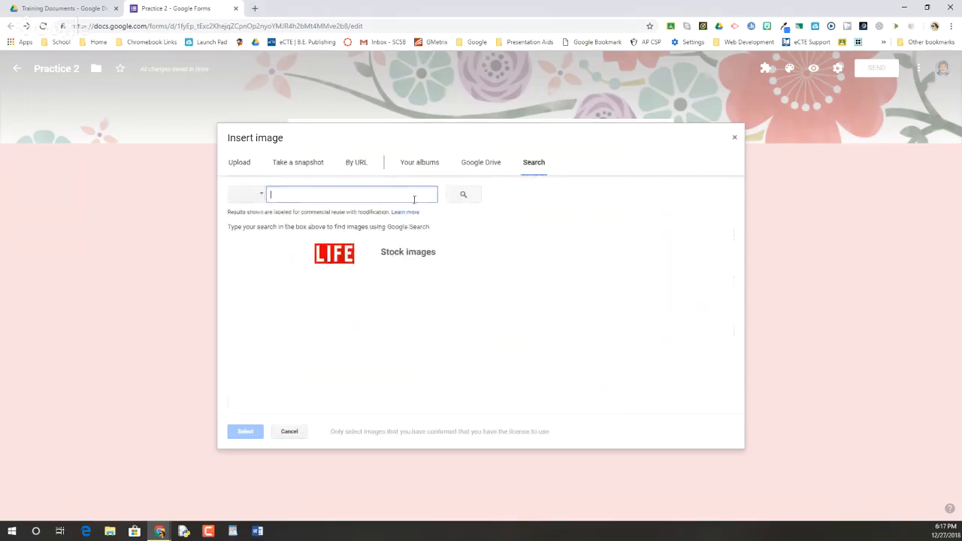
pyautogui.write('Name')
pyautogui.press('Return')
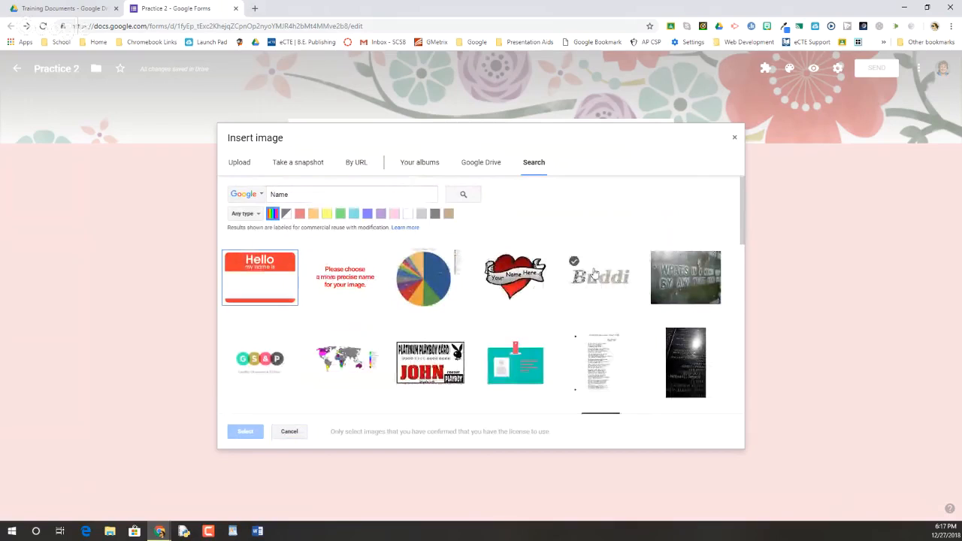
pyautogui.click(262, 282)
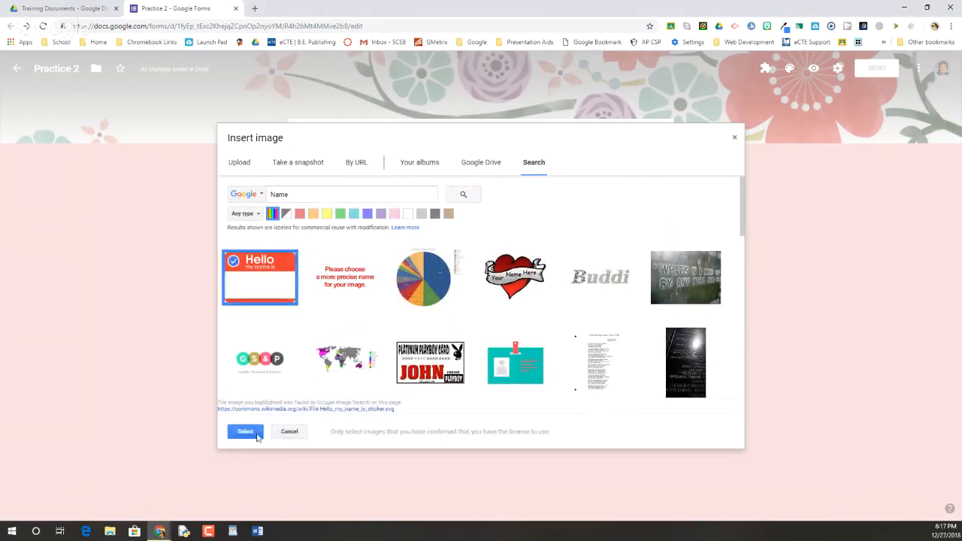
pyautogui.click(250, 435)
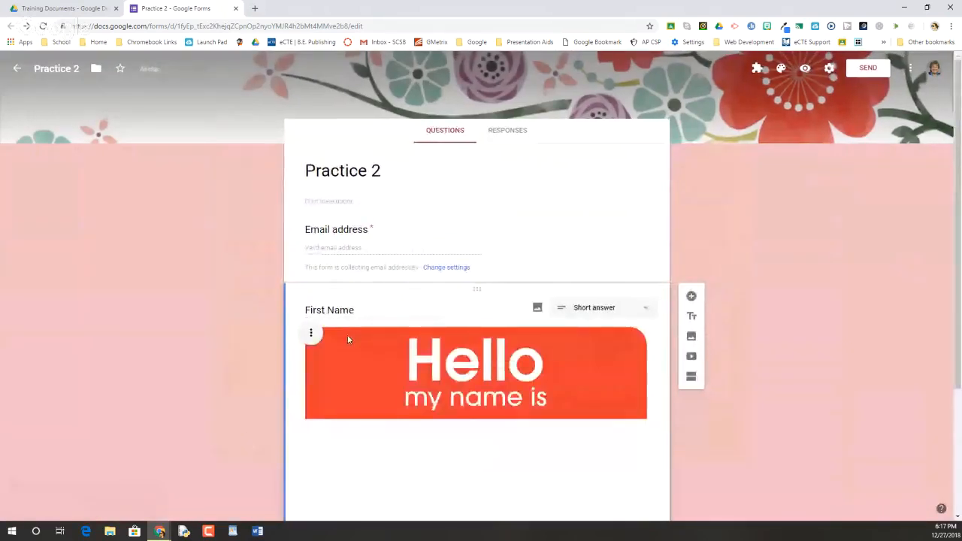
# Step: Shrink the name-tag image in the First Name question to slightly less than half its width
pyautogui.scroll(-1, 434, 395)
pyautogui.scroll(-1, 433, 395)
pyautogui.click(464, 382)
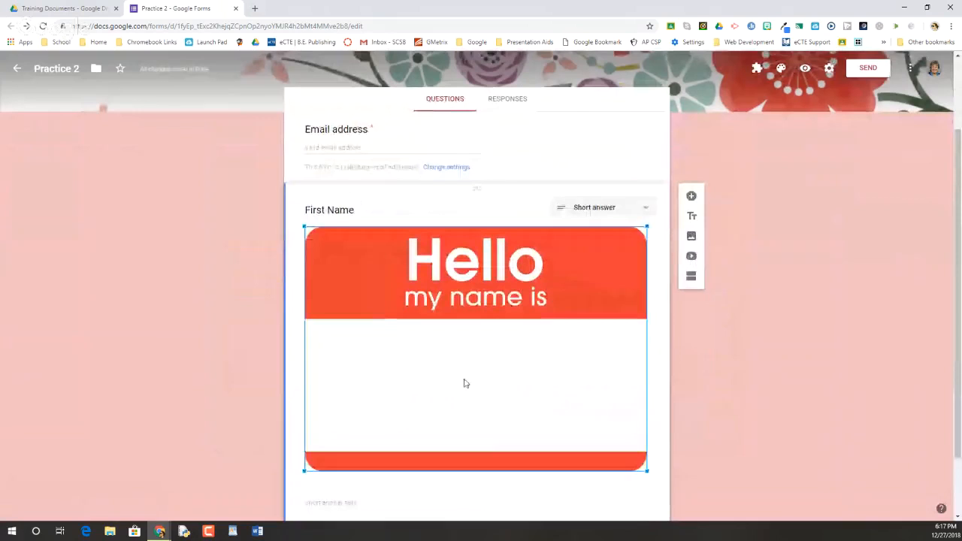
pyautogui.moveTo(648, 472); pyautogui.dragTo(457, 336)
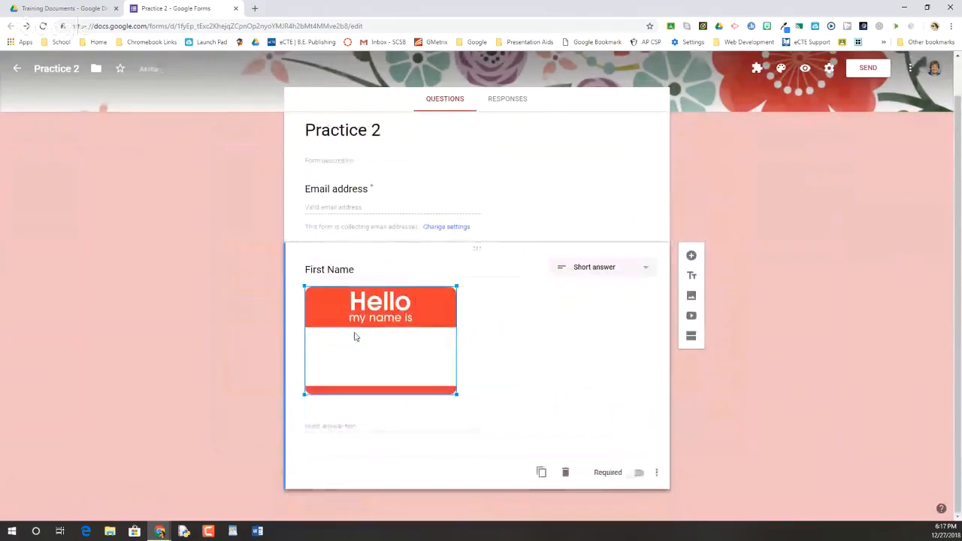
# Step: Center-align the name-tag image and remove it from the First Name question
pyautogui.click(255, 314)
pyautogui.click(311, 294)
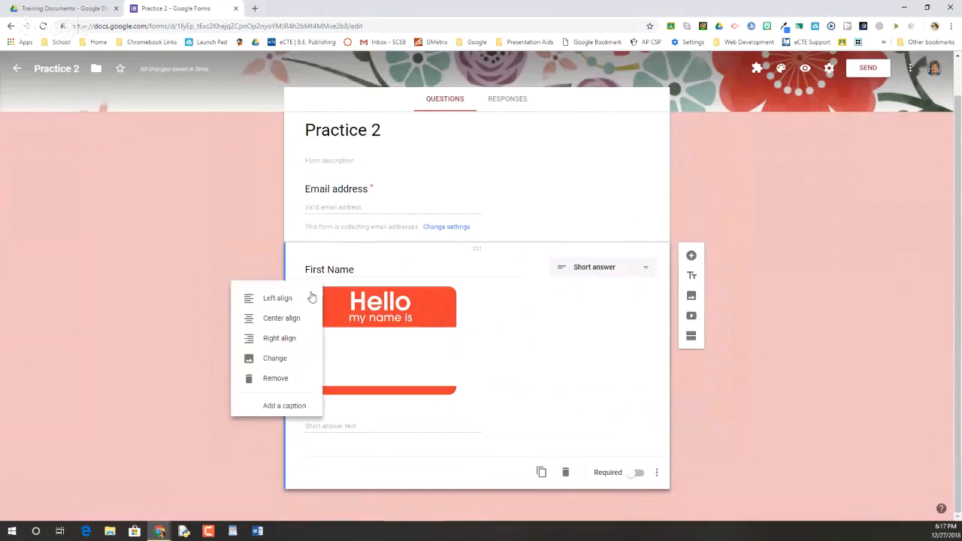
pyautogui.click(278, 319)
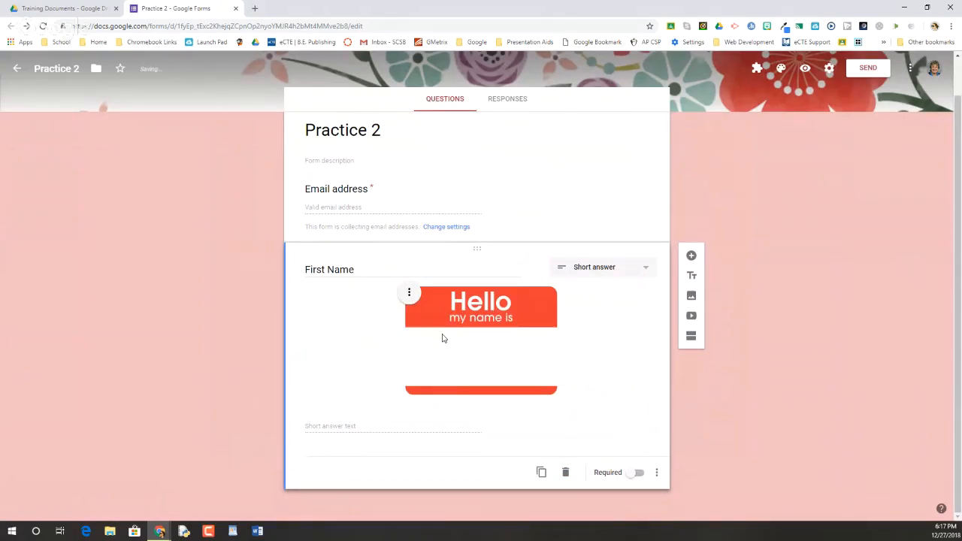
pyautogui.click(409, 294)
pyautogui.click(361, 379)
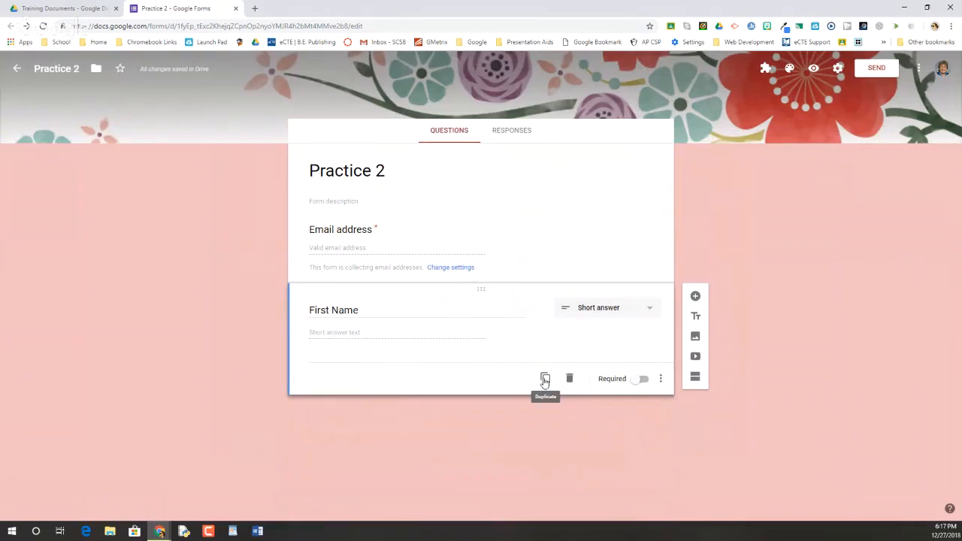
# Step: Make the First Name question required
pyautogui.click(663, 380)
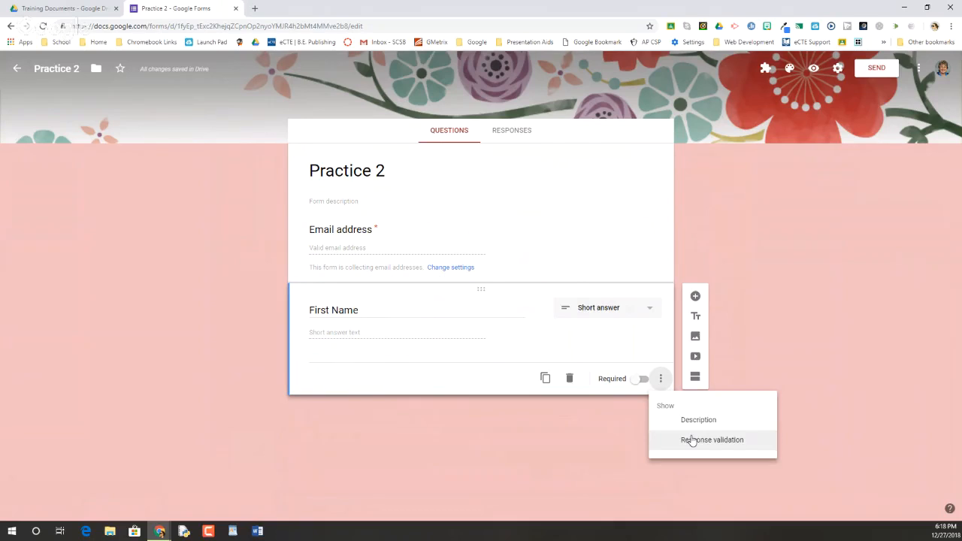
pyautogui.click(633, 386)
pyautogui.click(638, 380)
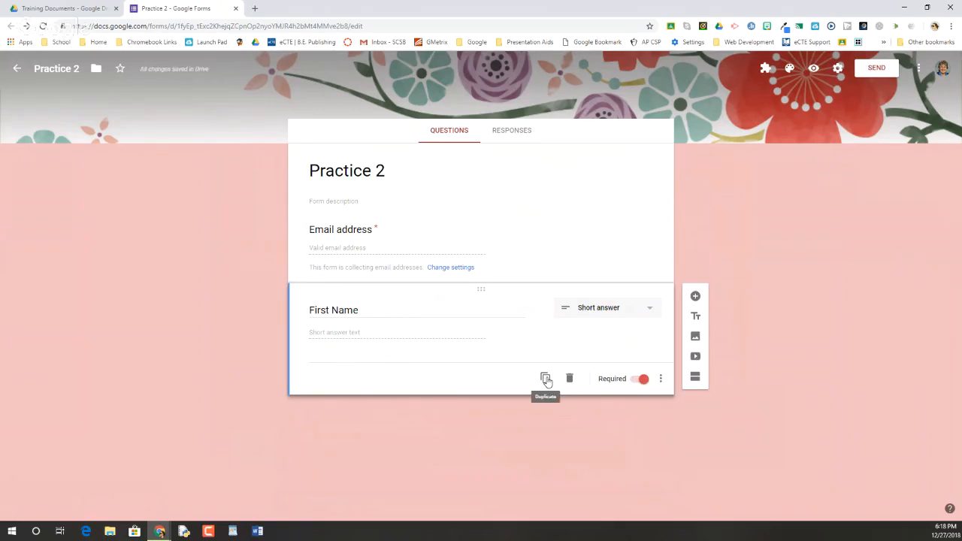
# Step: Duplicate the First Name question and retitle the copy "Last Name"
pyautogui.click(547, 382)
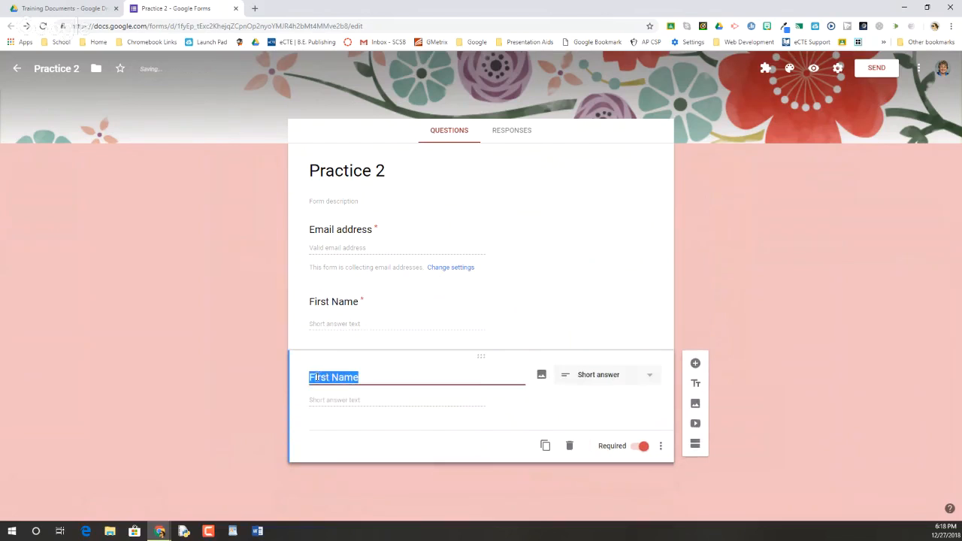
pyautogui.tripleClick(317, 378)
pyautogui.click(317, 378)
pyautogui.doubleClick(317, 377)
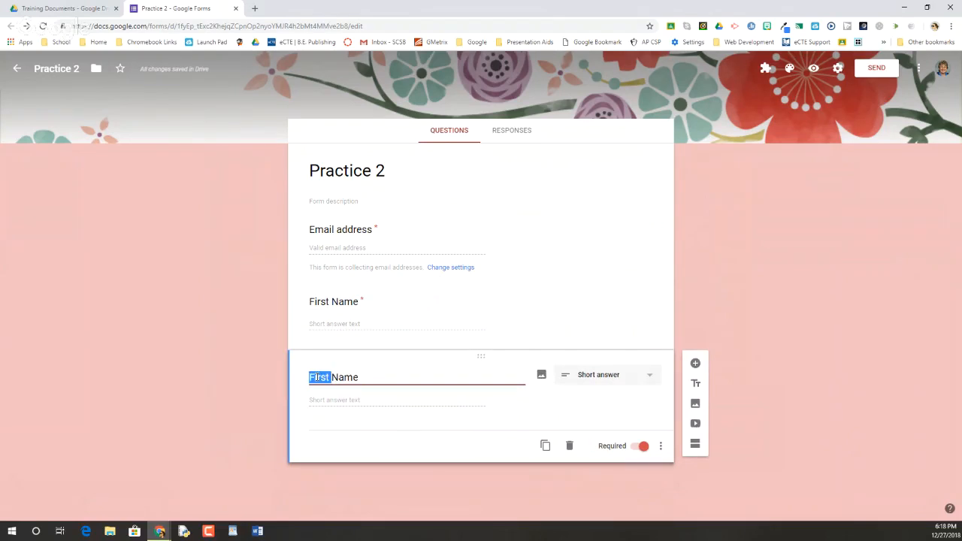
pyautogui.write('Last')
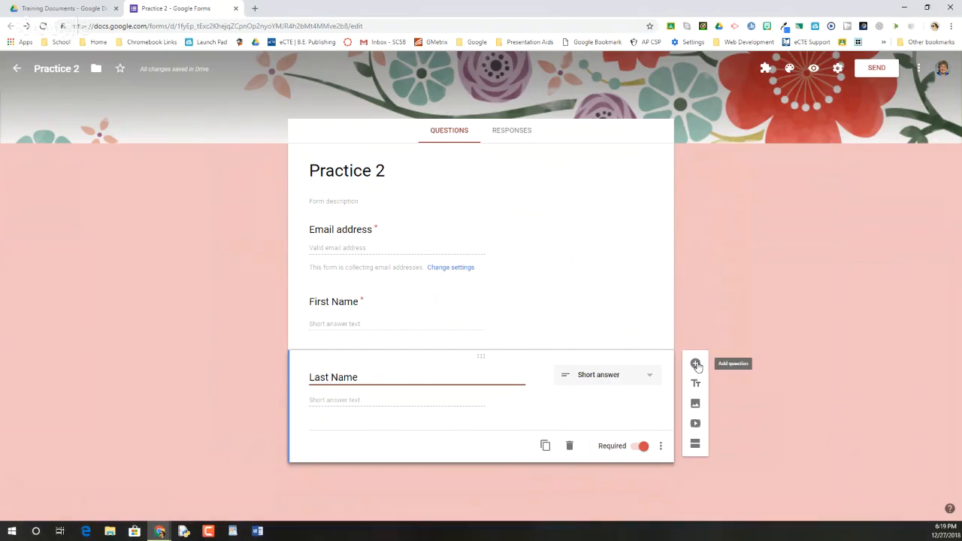
# Step: Add a multiple choice question titled "Class Period" below Last Name
pyautogui.click(696, 365)
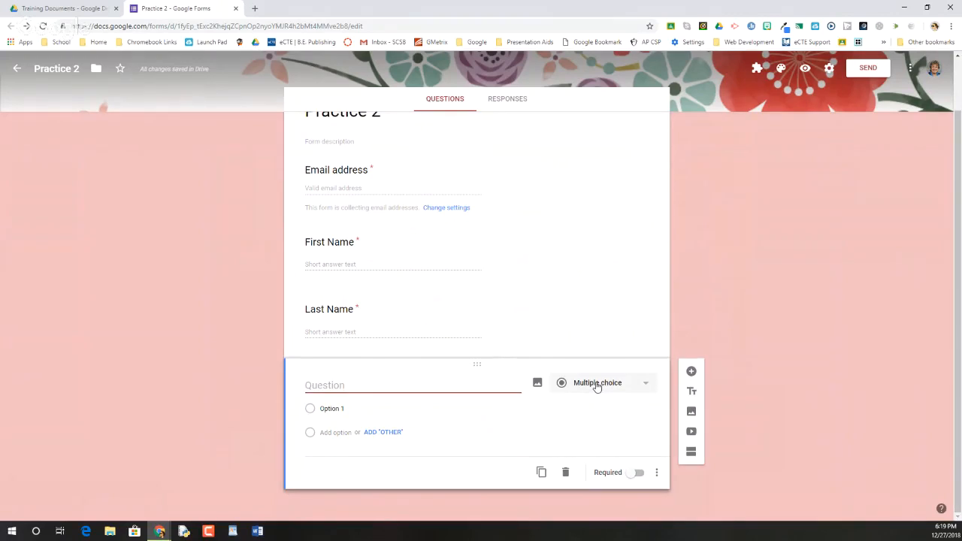
pyautogui.click(597, 385)
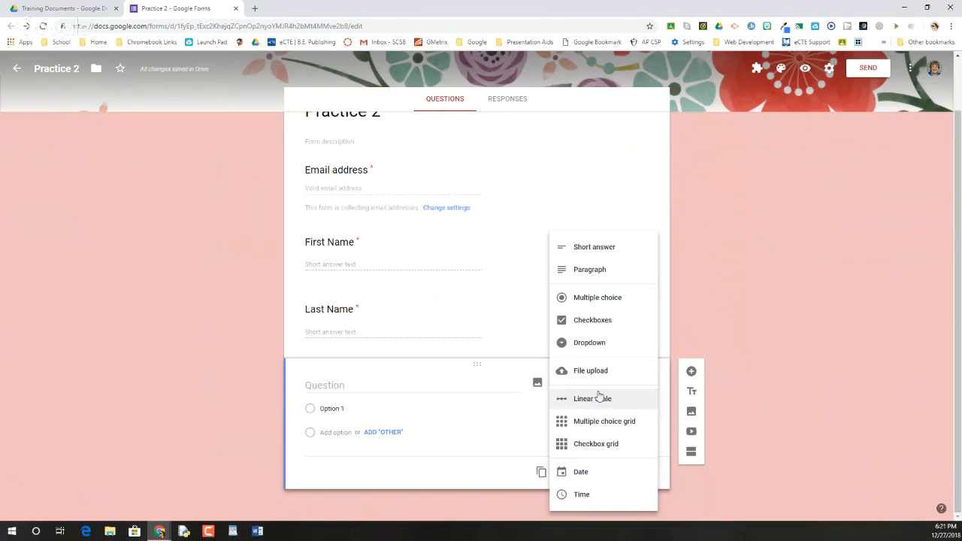
pyautogui.click(586, 300)
pyautogui.click(450, 387)
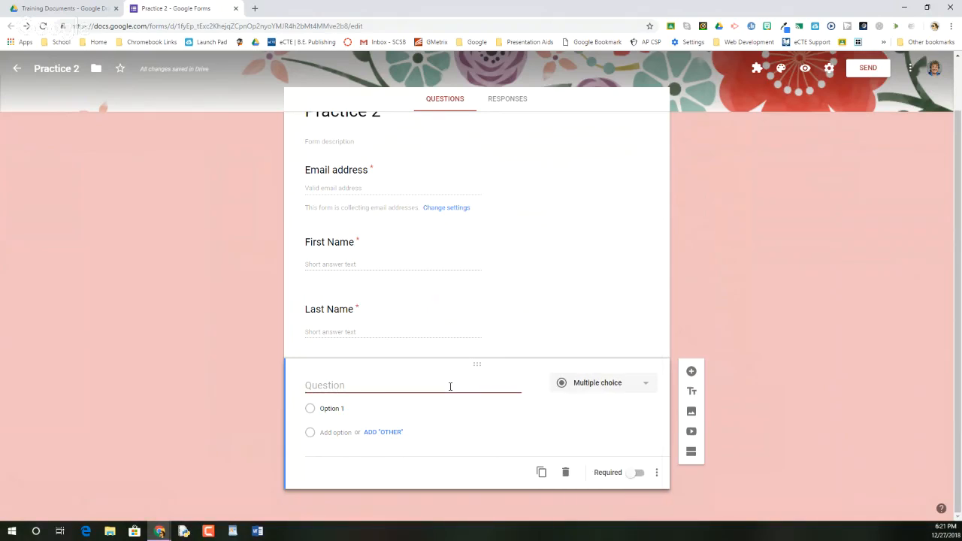
pyautogui.write('Class Period')
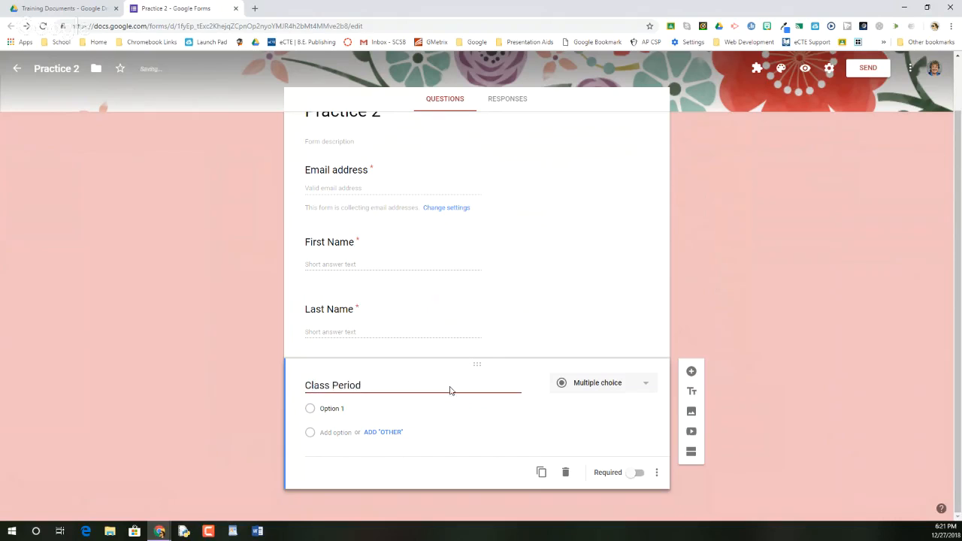
# Step: Enter the answer options Period 1, Period 2 and Period 3 for the Class Period question
pyautogui.click(335, 410)
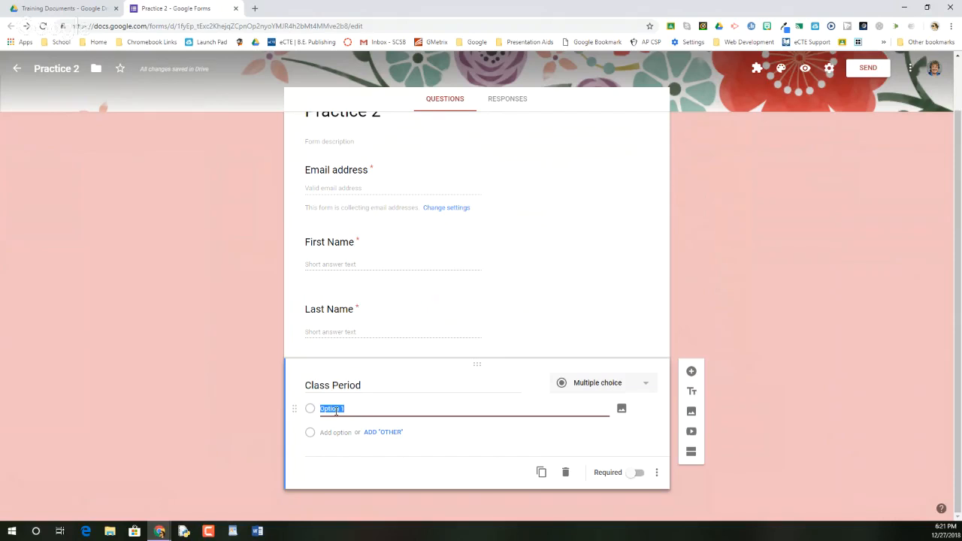
pyautogui.write('Period 1')
pyautogui.press('Return')
pyautogui.write('Perio')
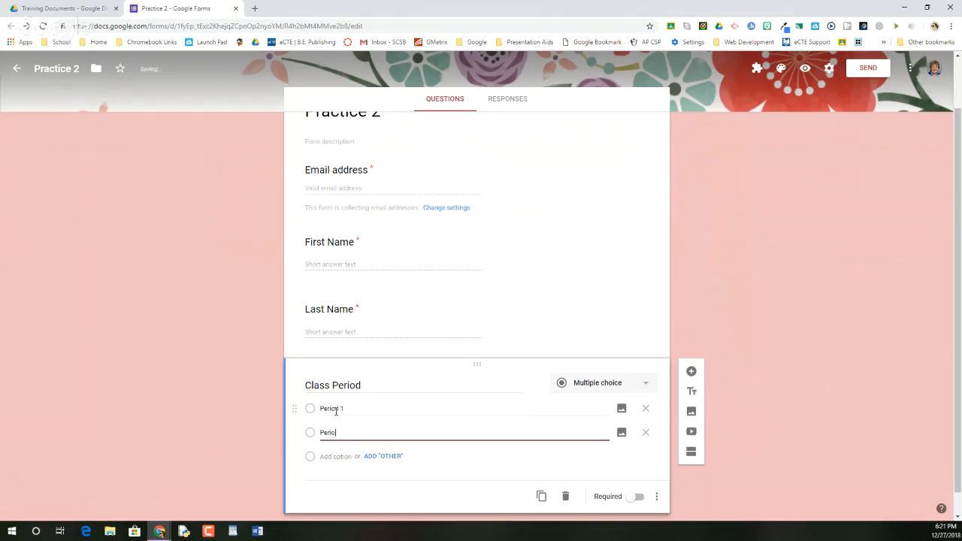
pyautogui.write('d 2')
pyautogui.press('Return')
pyautogui.write('Per')
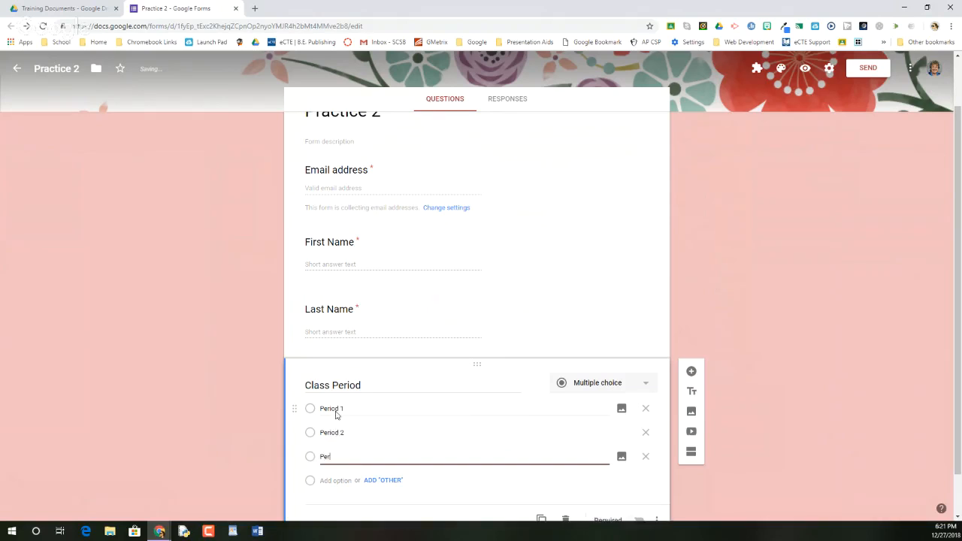
pyautogui.write('iod 3')
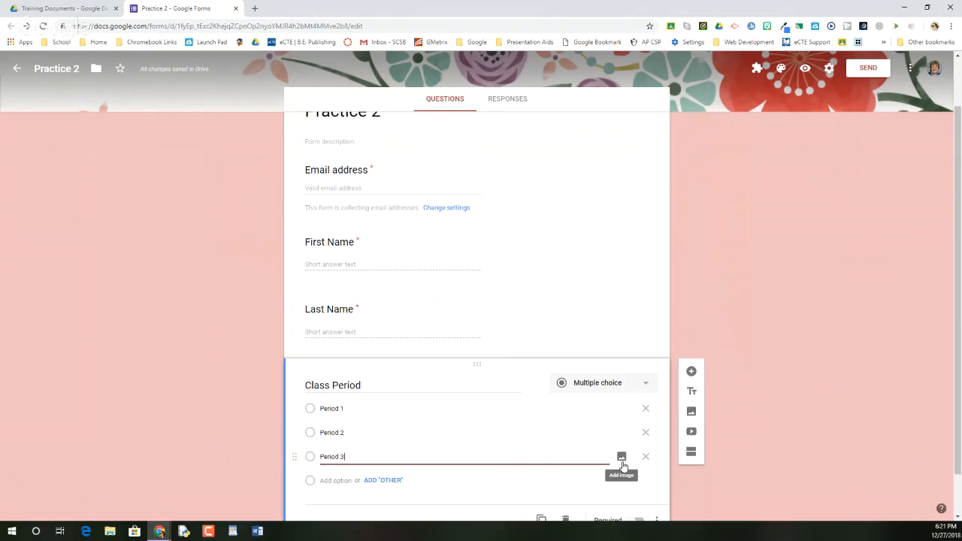
# Step: Check the extra options of the Class Period question without applying any, and make the question required
pyautogui.scroll(-1, 496, 459)
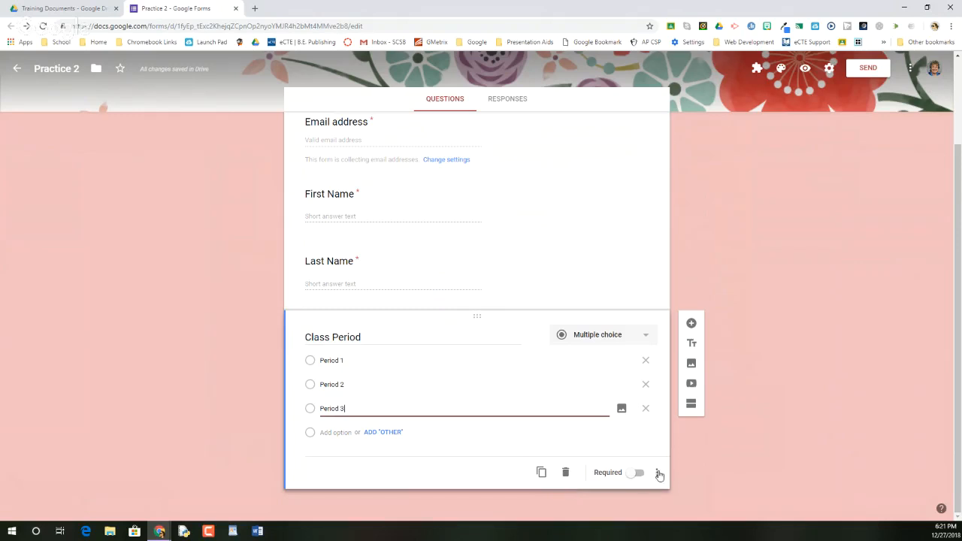
pyautogui.click(657, 473)
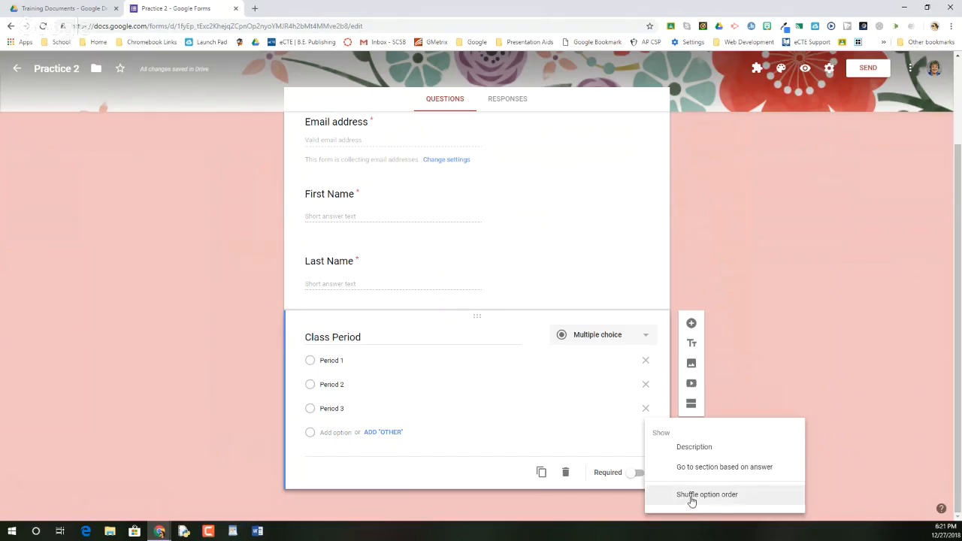
pyautogui.click(570, 386)
pyautogui.click(636, 474)
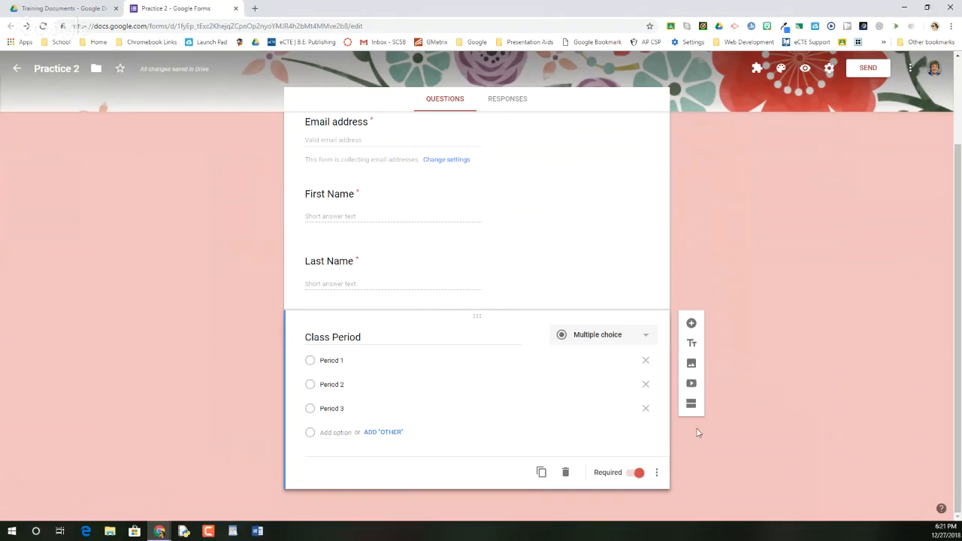
# Step: Add a title and description block below Class Period with the title "Seed Parts"
pyautogui.click(691, 345)
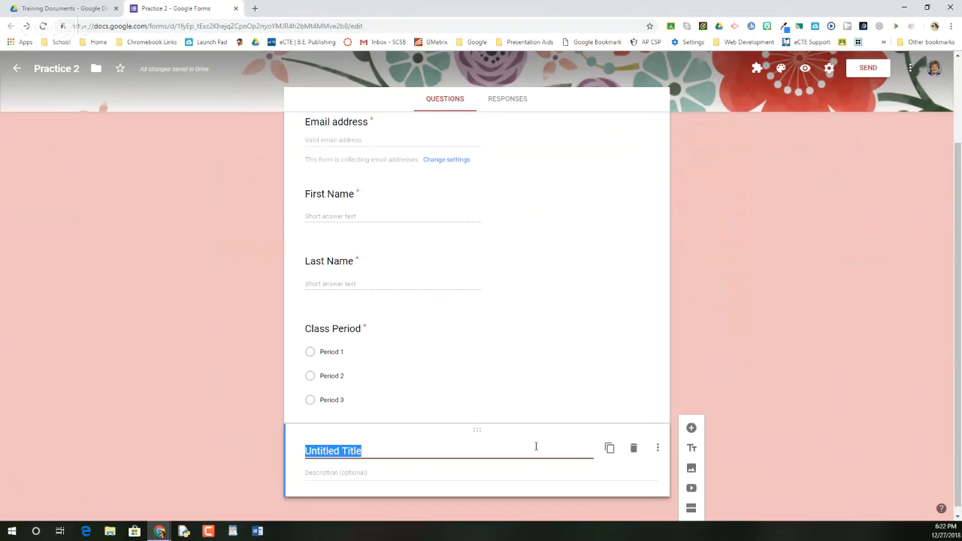
pyautogui.write('See')
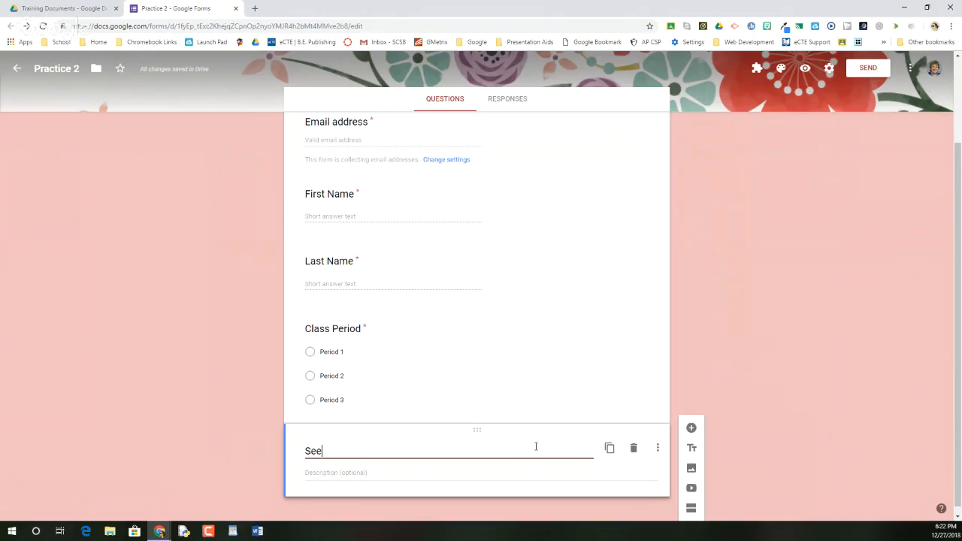
pyautogui.write('d Parts')
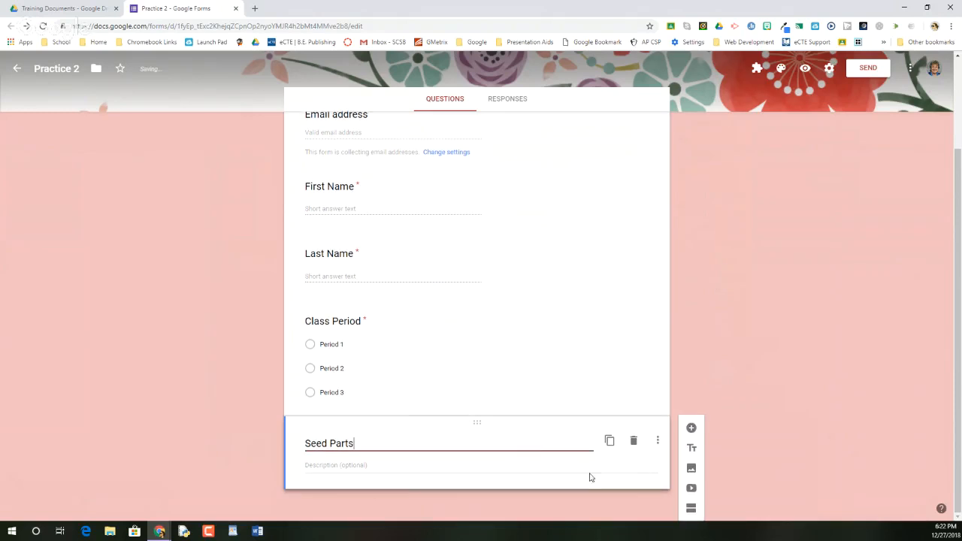
# Step: Add a paragraph question titled "Describe the parts of a seed." below the Seed Parts heading
pyautogui.click(692, 430)
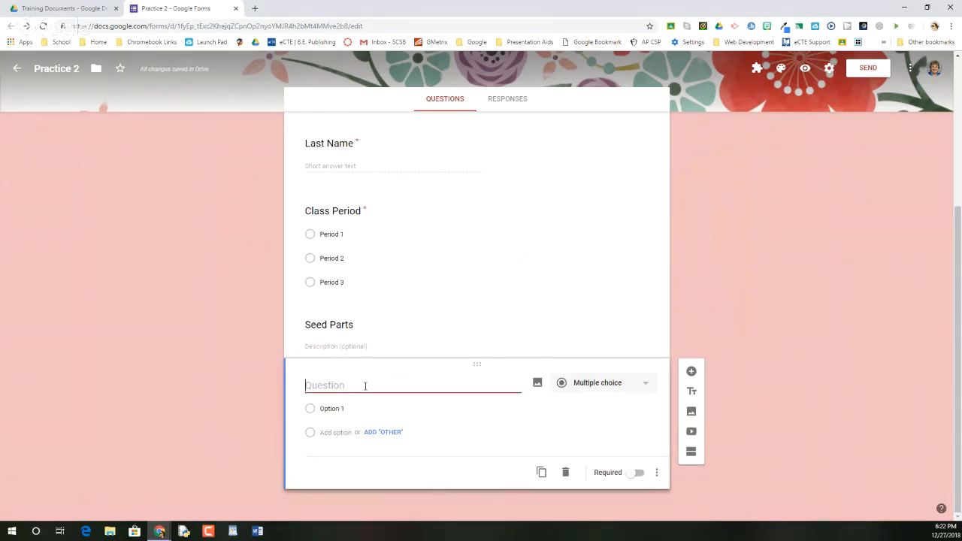
pyautogui.write('Describe the ')
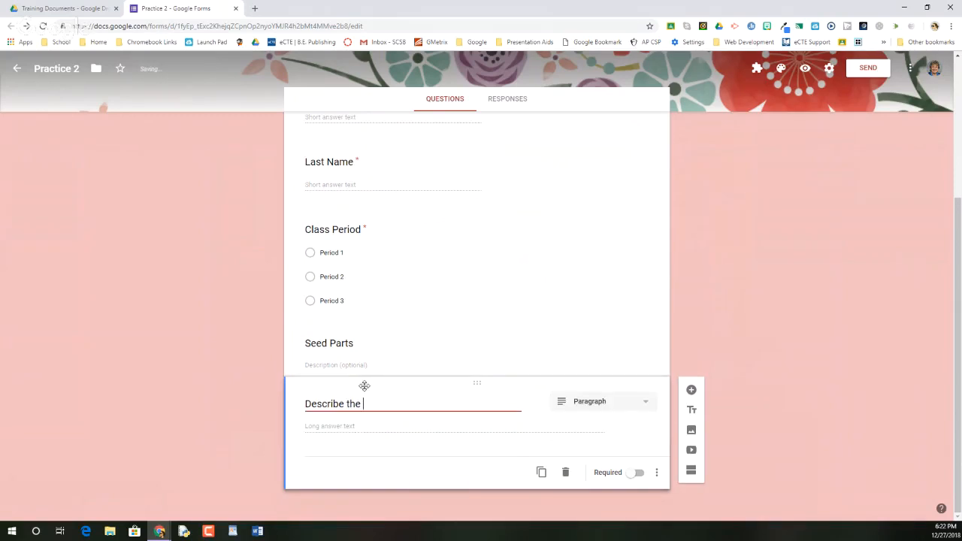
pyautogui.write('parts of a seed.')
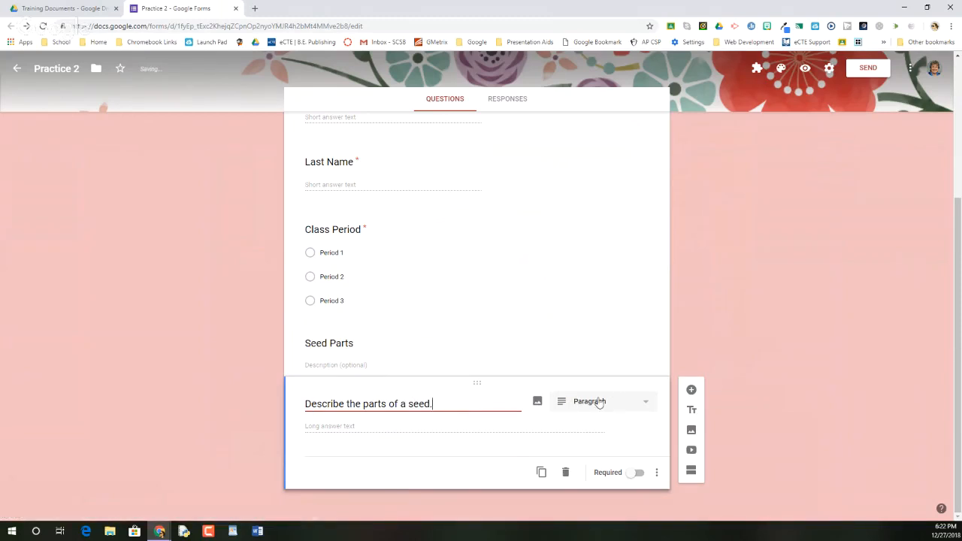
# Step: Search Google images for "seed diagram" and insert the first result, the brown labelled seed cross-section, into the question
pyautogui.click(536, 404)
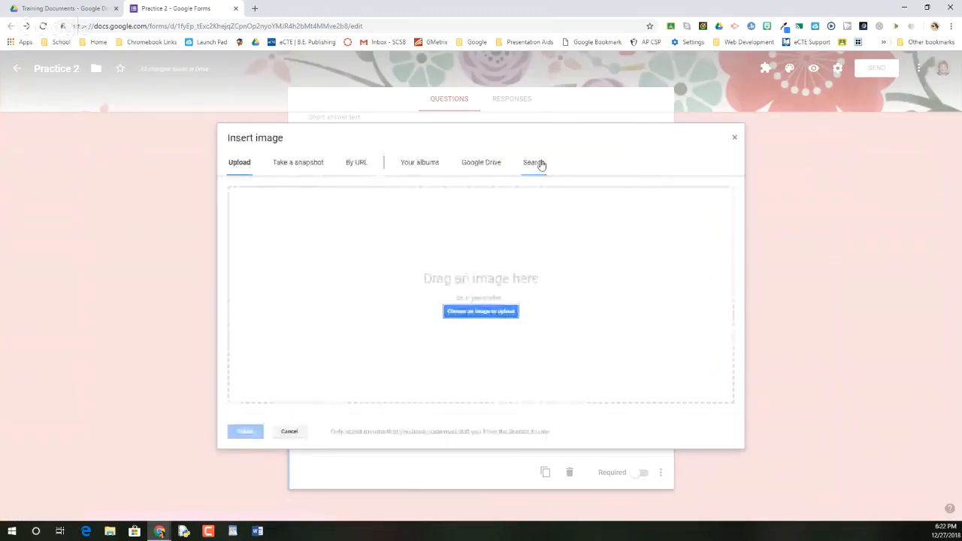
pyautogui.click(540, 165)
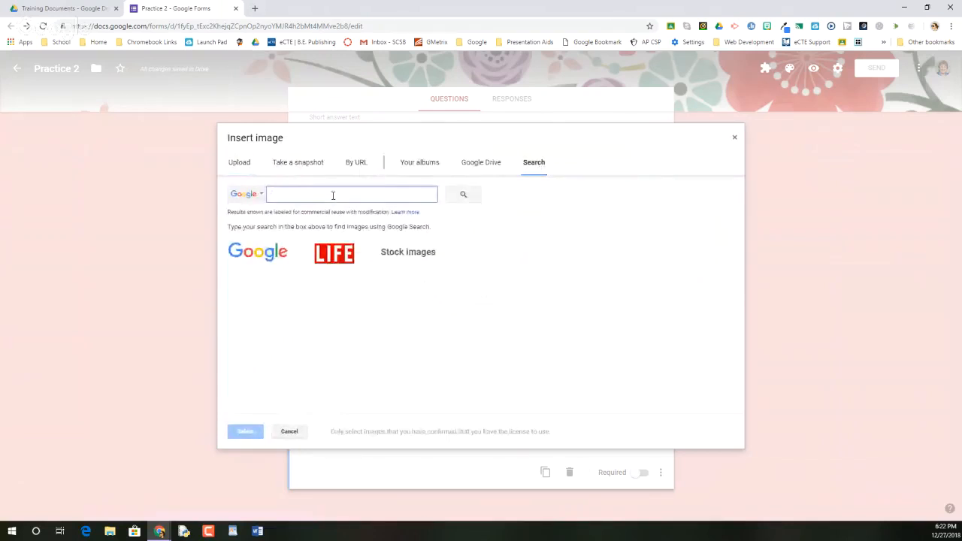
pyautogui.write('seed diagram')
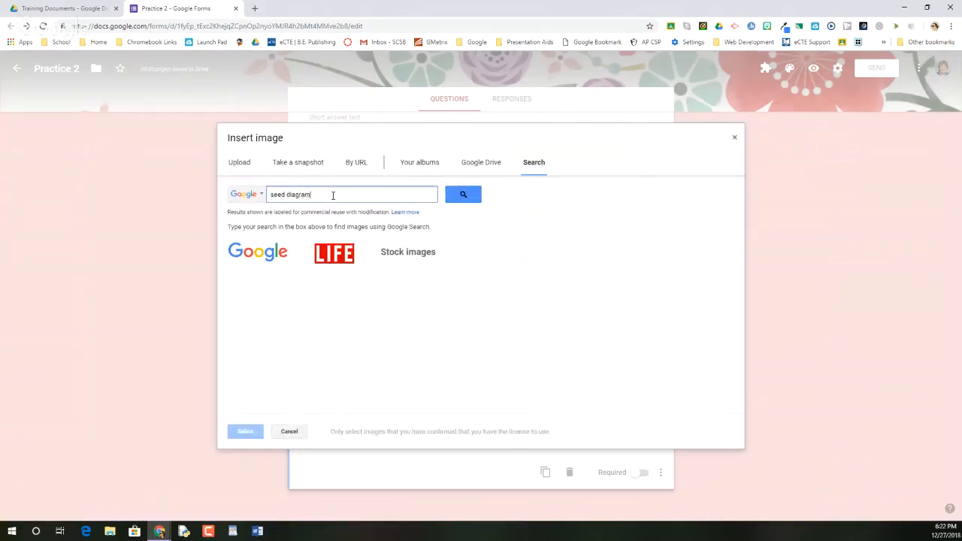
pyautogui.press('Return')
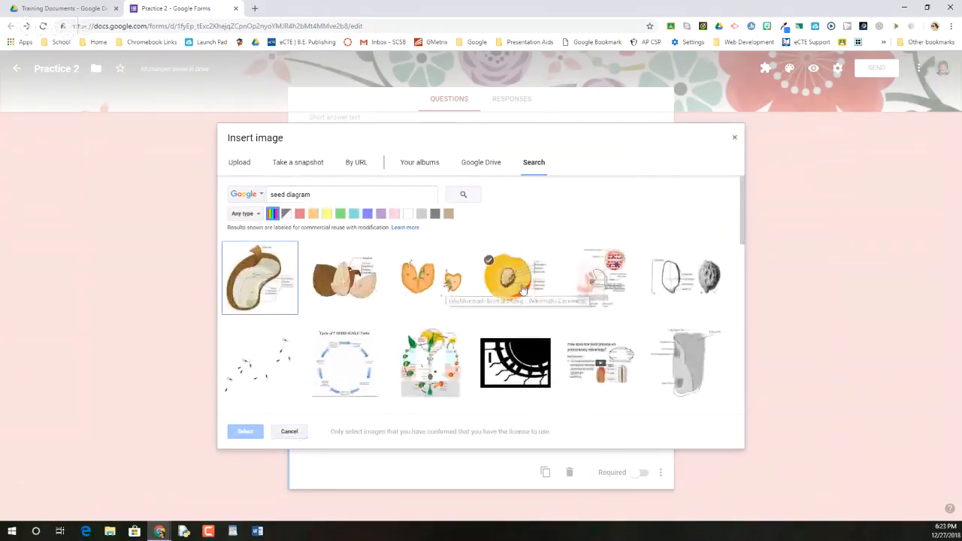
pyautogui.scroll(-2, 523, 289)
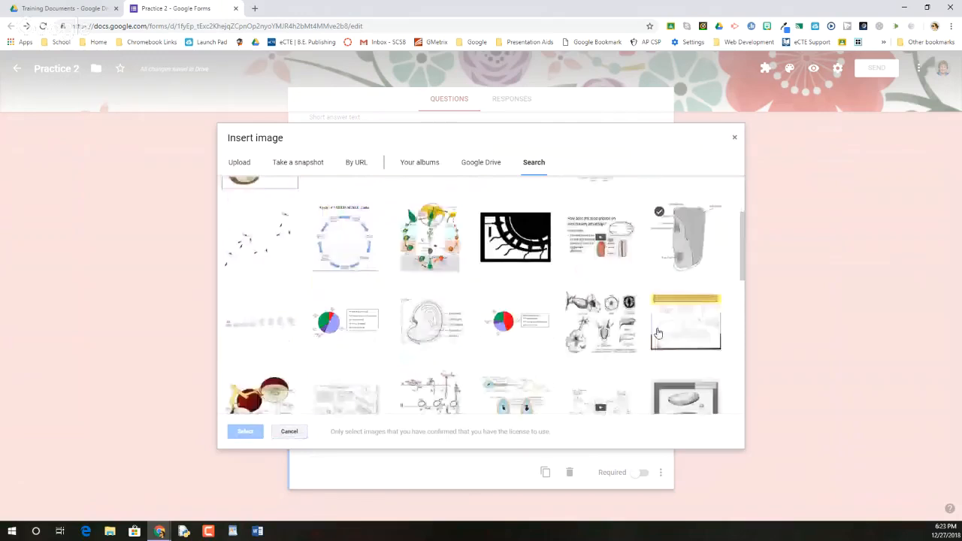
pyautogui.scroll(-3, 654, 331)
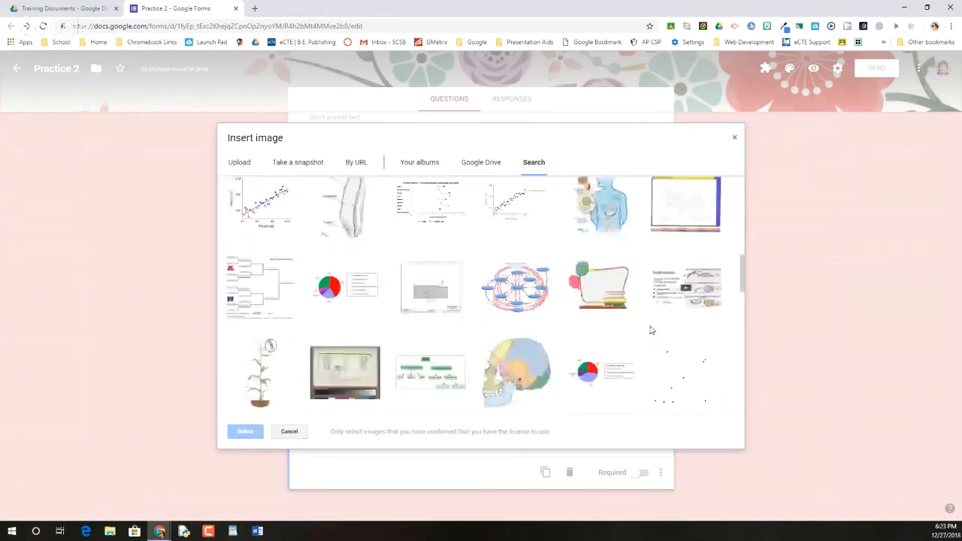
pyautogui.scroll(5, 651, 331)
pyautogui.click(261, 277)
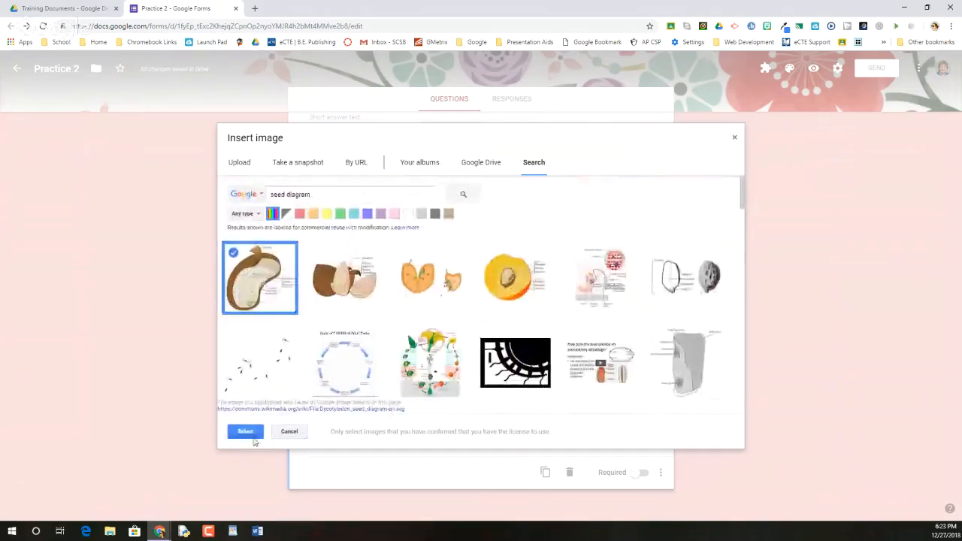
pyautogui.click(248, 435)
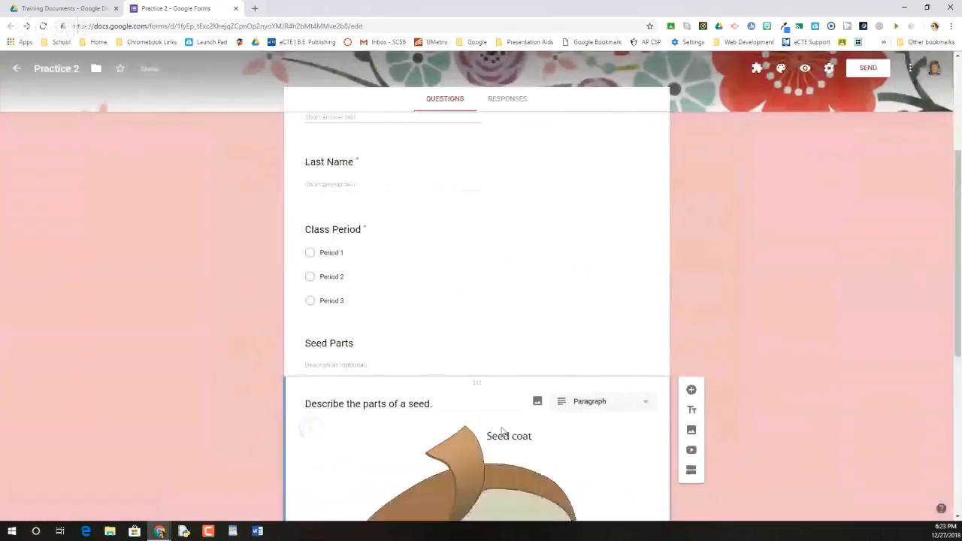
# Step: Shrink the seed diagram proportionally to about half its width and center align it in the question
pyautogui.scroll(-2, 474, 414)
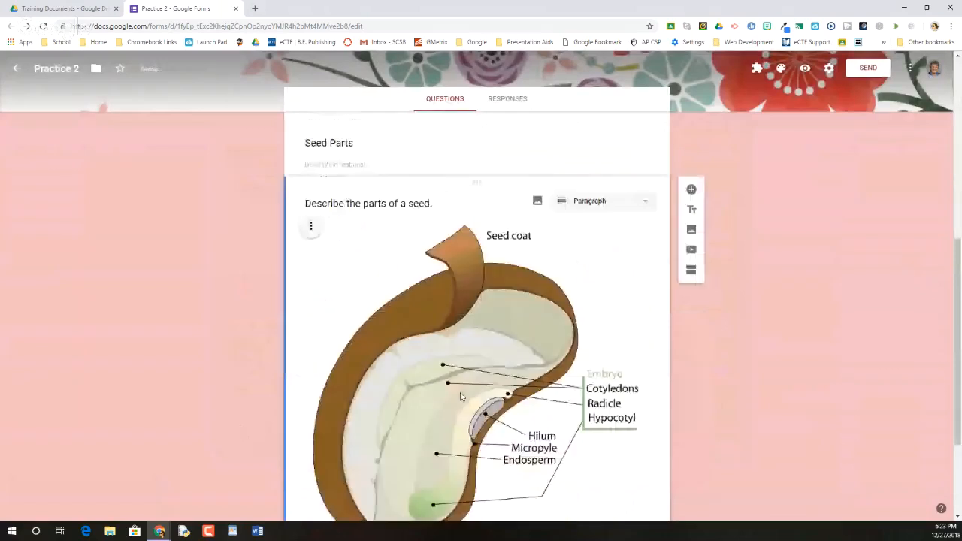
pyautogui.click(461, 397)
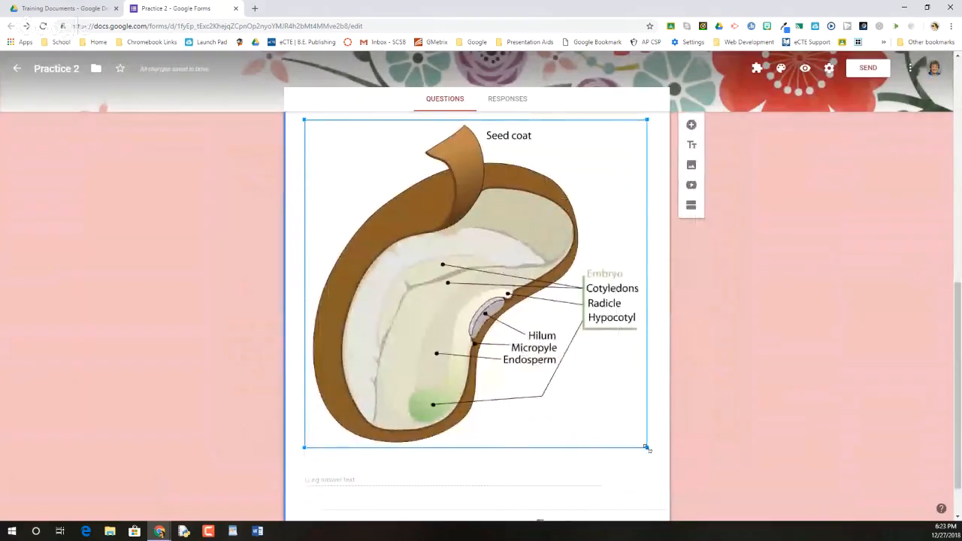
pyautogui.moveTo(647, 448); pyautogui.dragTo(488, 315)
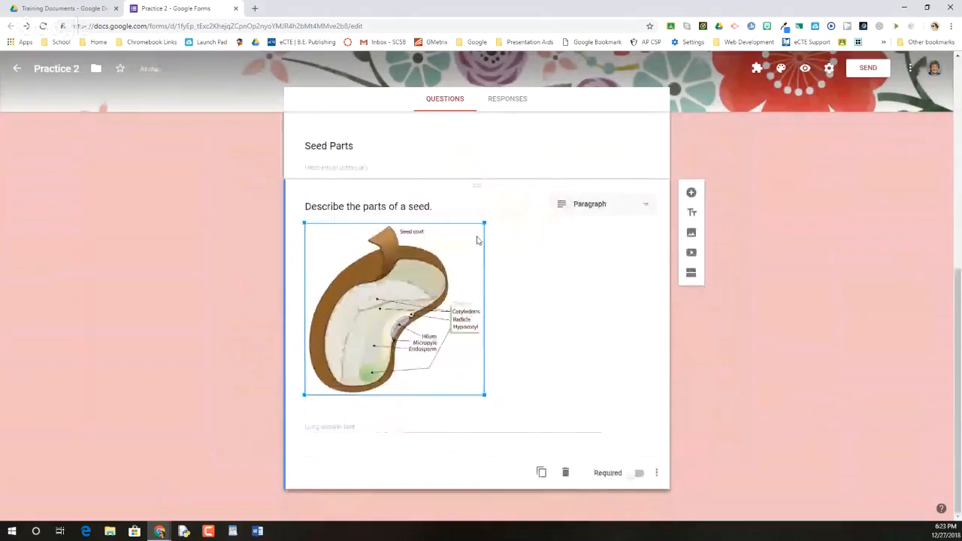
pyautogui.click(558, 265)
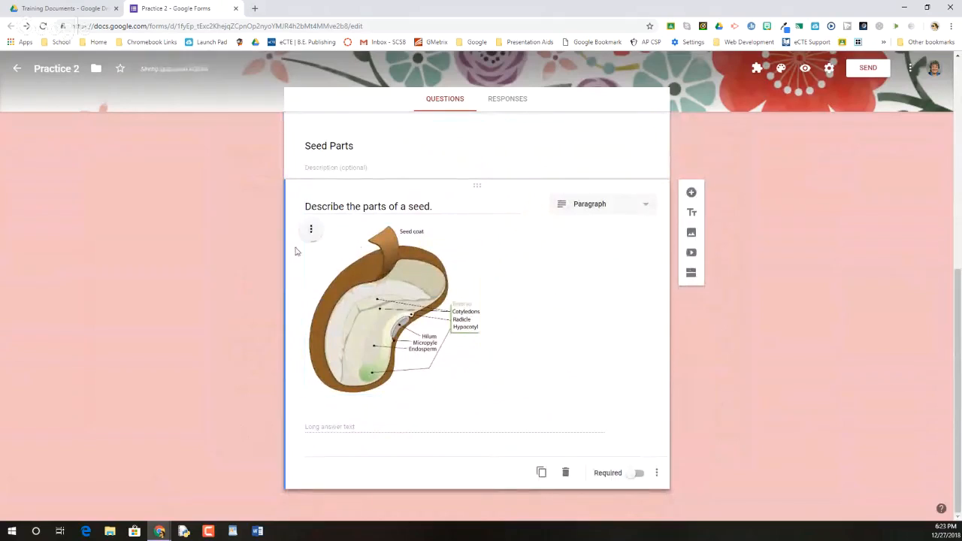
pyautogui.click(313, 231)
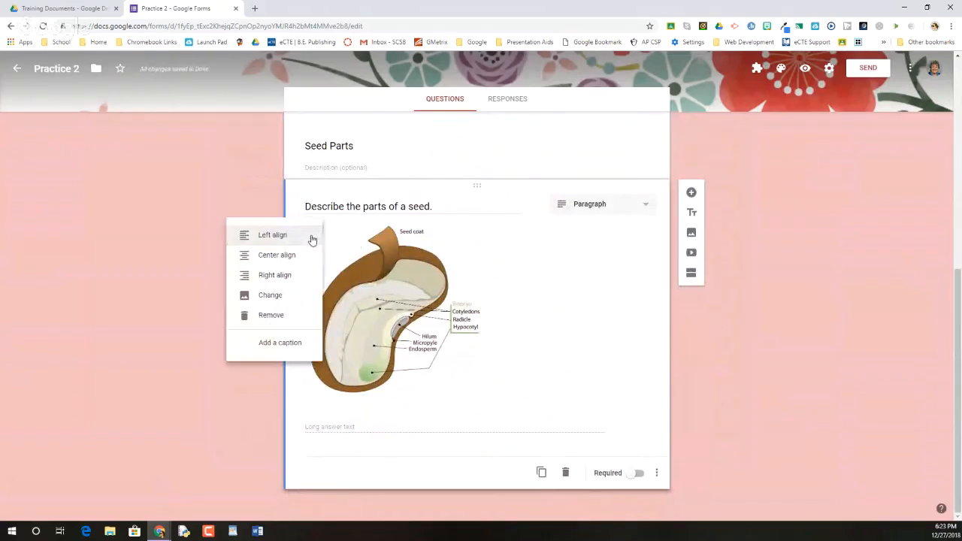
pyautogui.click(264, 256)
pyautogui.click(449, 376)
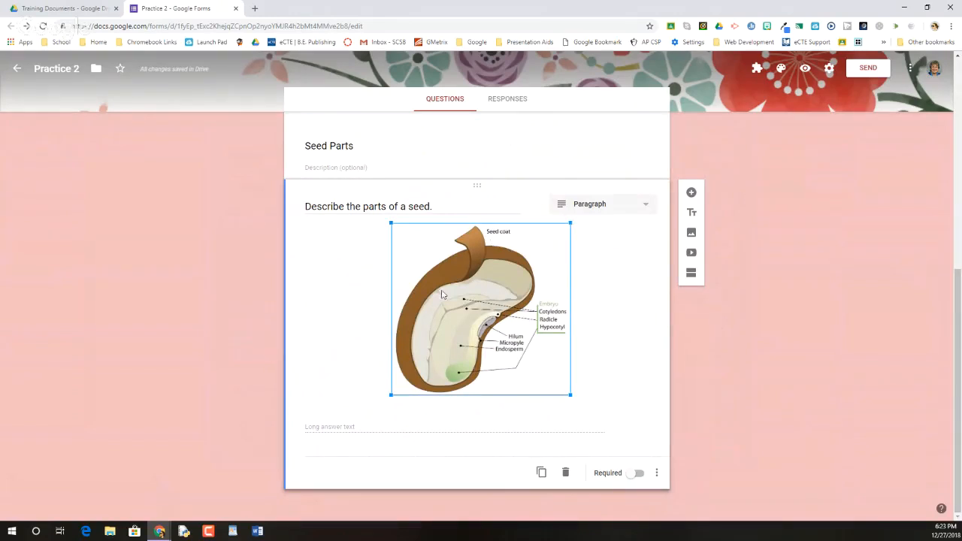
# Step: Insert "functions of the" before "parts of a seed." in the question text
pyautogui.tripleClick(363, 208)
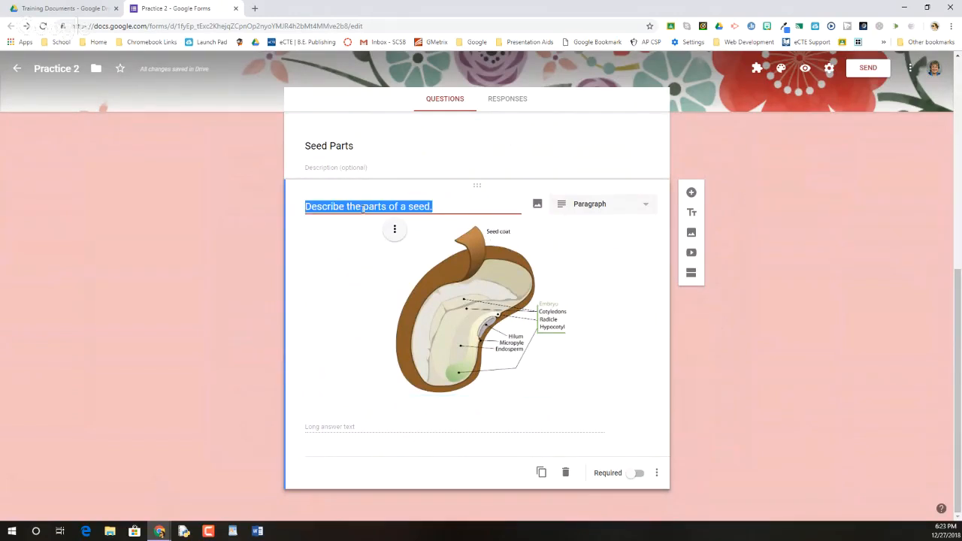
pyautogui.click(363, 208)
pyautogui.write('functions o')
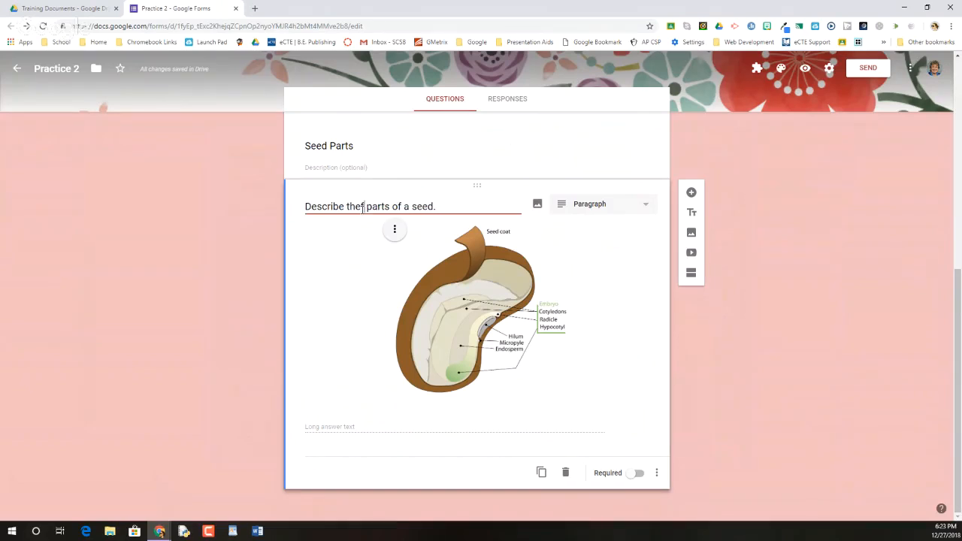
pyautogui.write('f ')
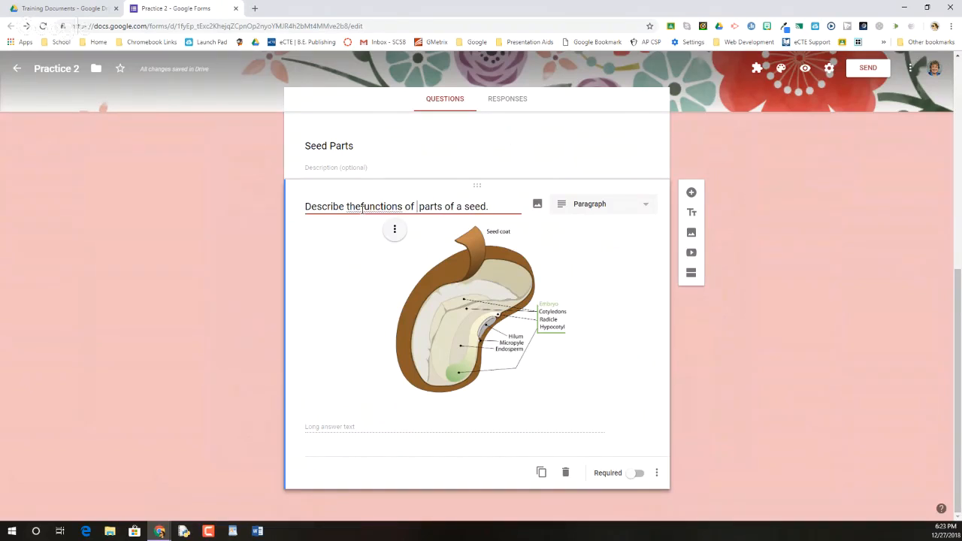
pyautogui.write('the')
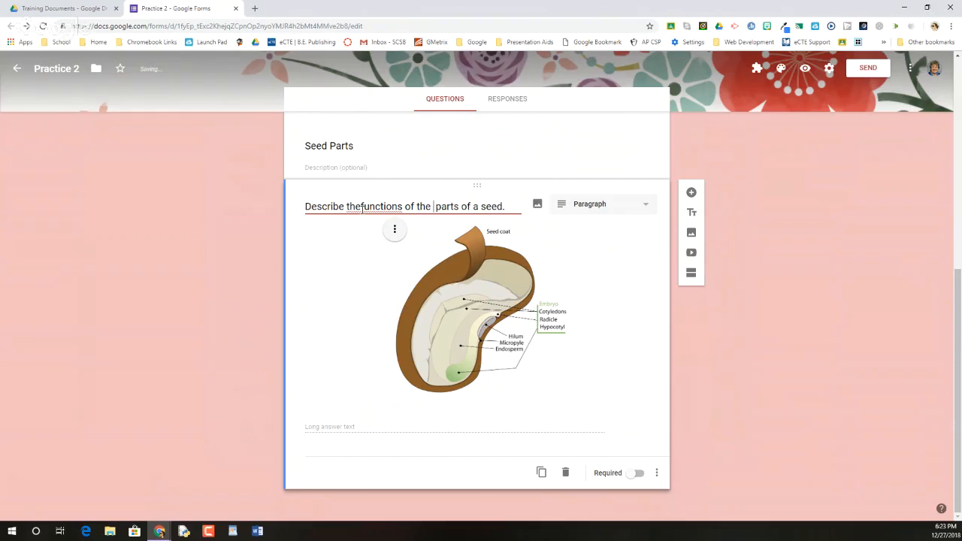
pyautogui.press('BackSpace')
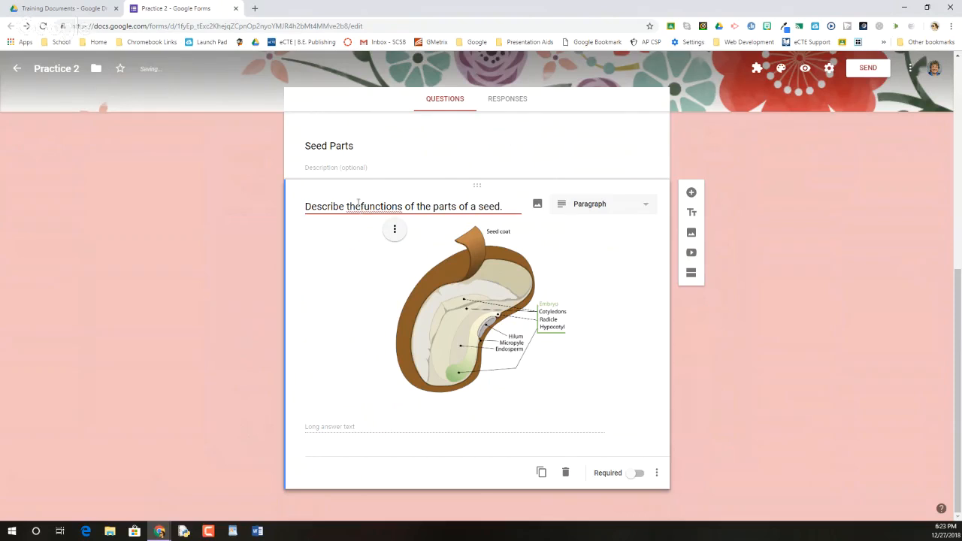
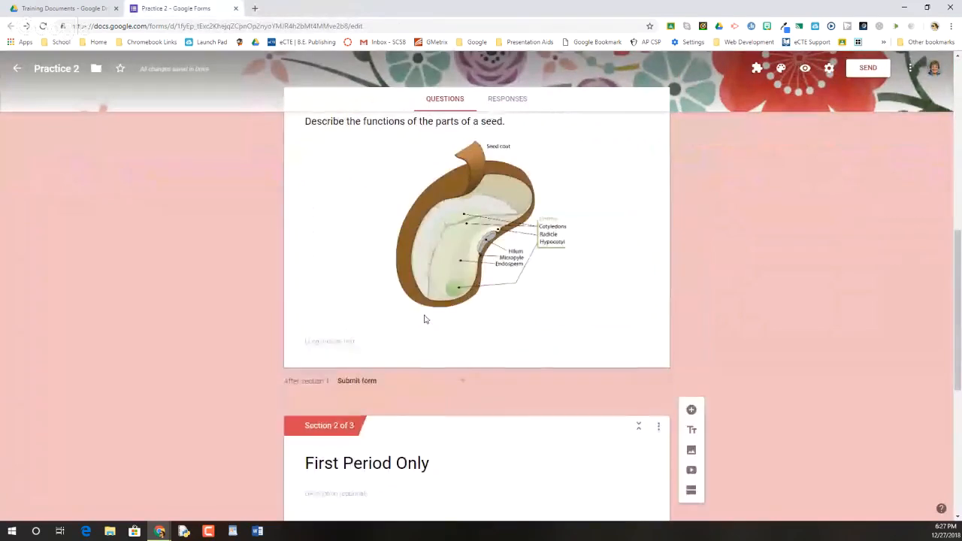
# Step: Route the Period 3 option of the Class Period question to Submit form
pyautogui.scroll(3, 371, 334)
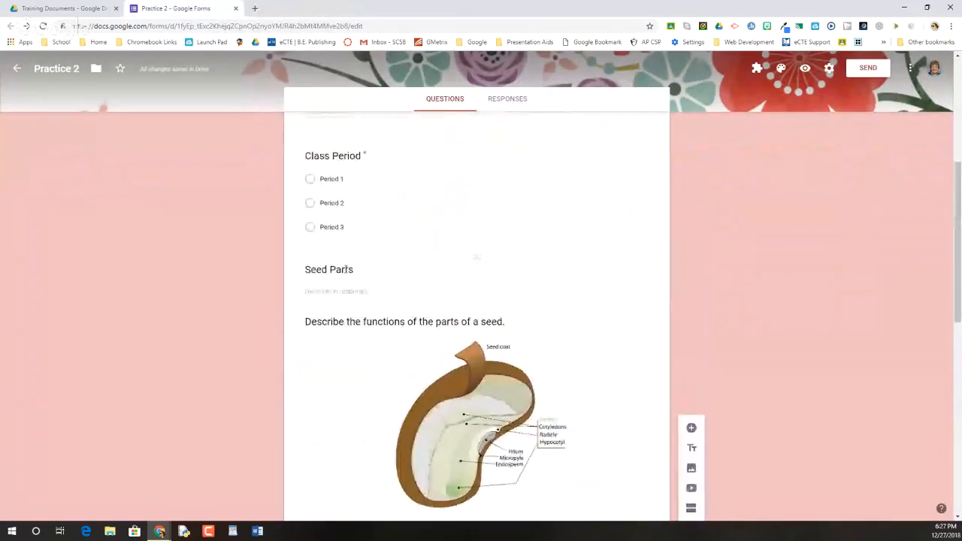
pyautogui.click(350, 191)
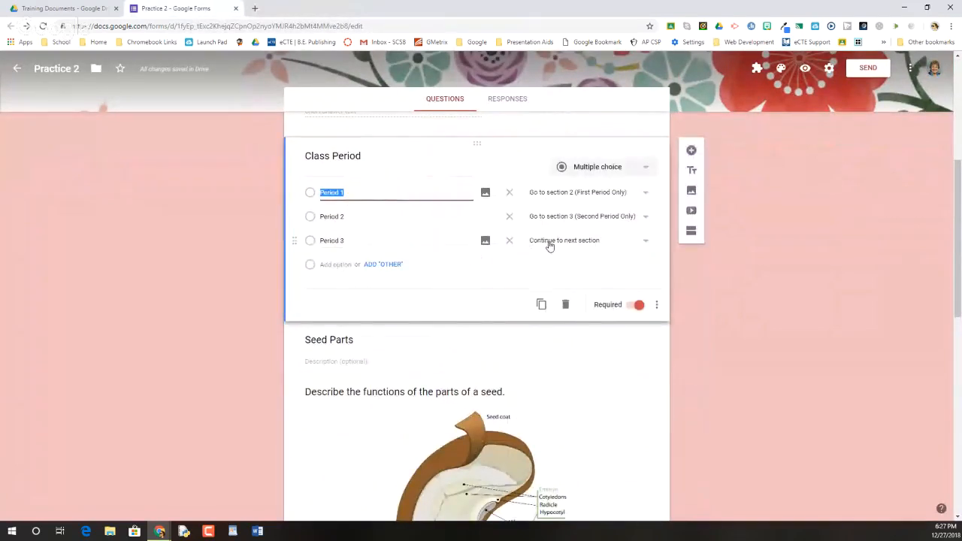
pyautogui.click(549, 245)
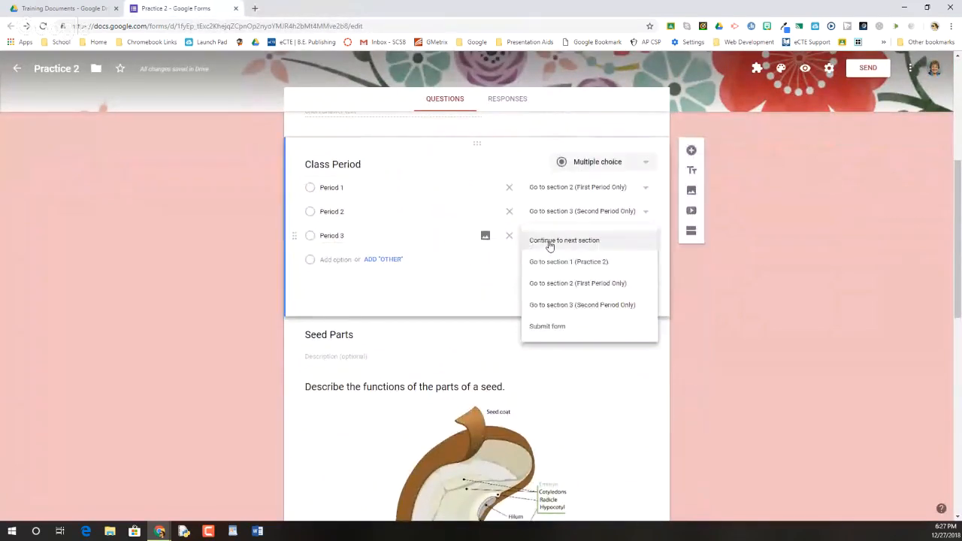
pyautogui.click(539, 328)
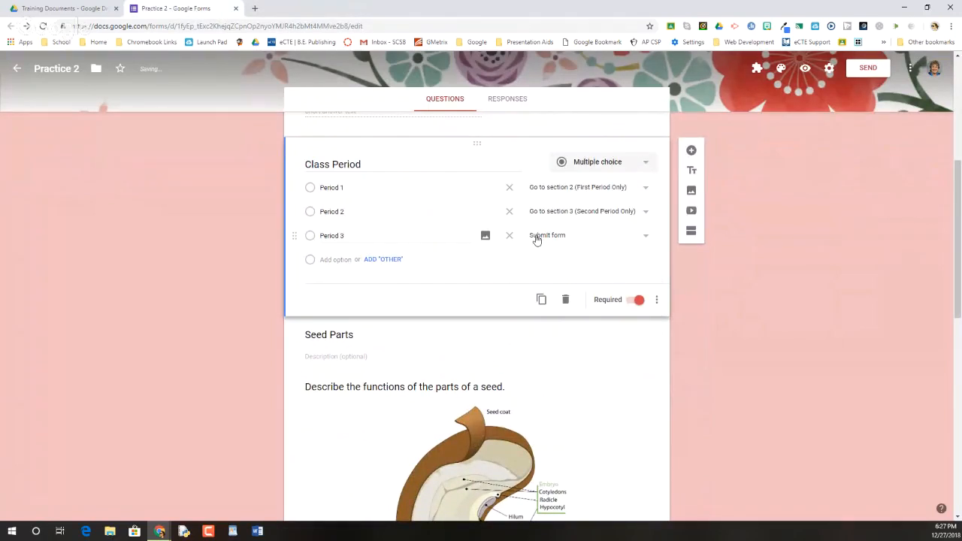
# Step: Preview the form and enter the respondent's full e-mail address in the Email address question
pyautogui.click(805, 71)
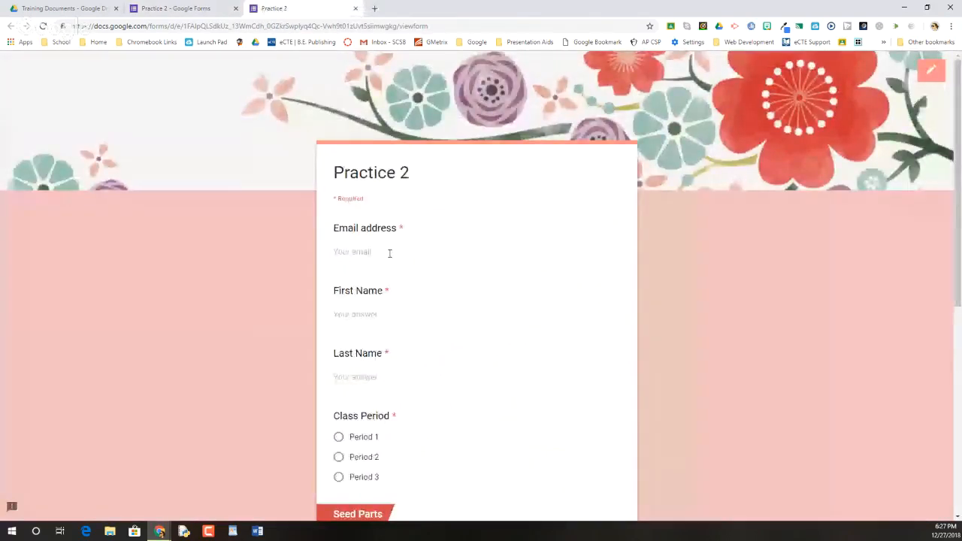
pyautogui.click(389, 254)
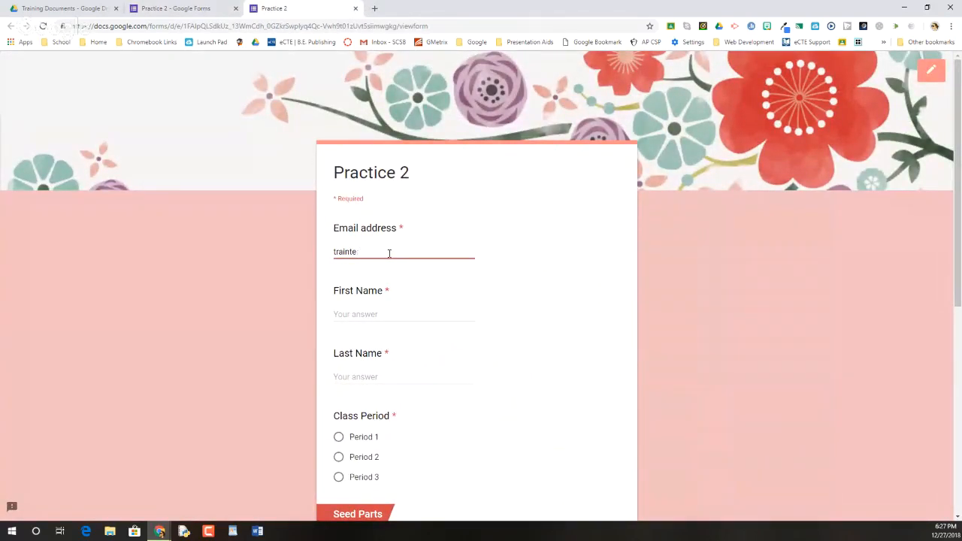
# Step: Fill in the respondent's first name and last name in the form preview
pyautogui.press('Tab')
pyautogui.write('T')
pyautogui.press('Tab')
pyautogui.write('ONe')
pyautogui.press('BackSpace')
pyautogui.press('BackSpace')
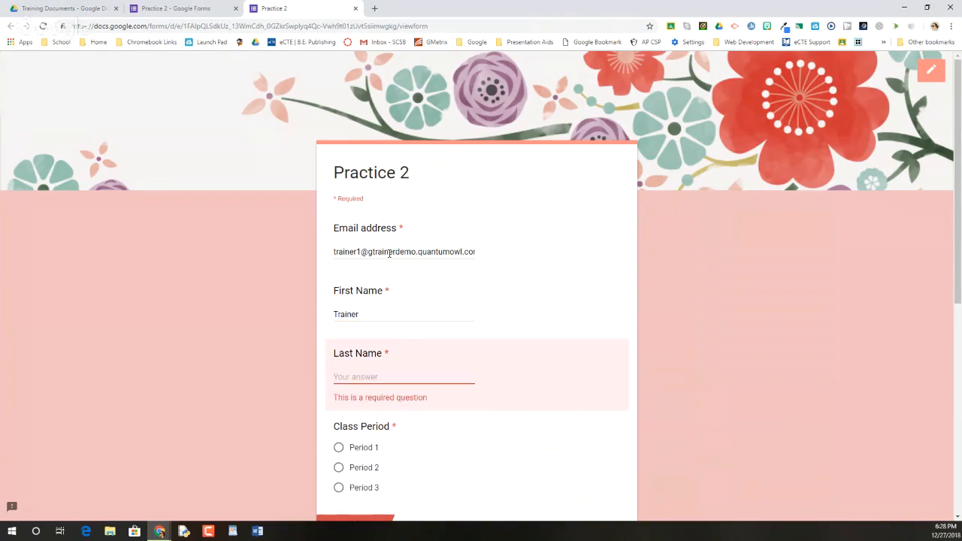
pyautogui.write('One')
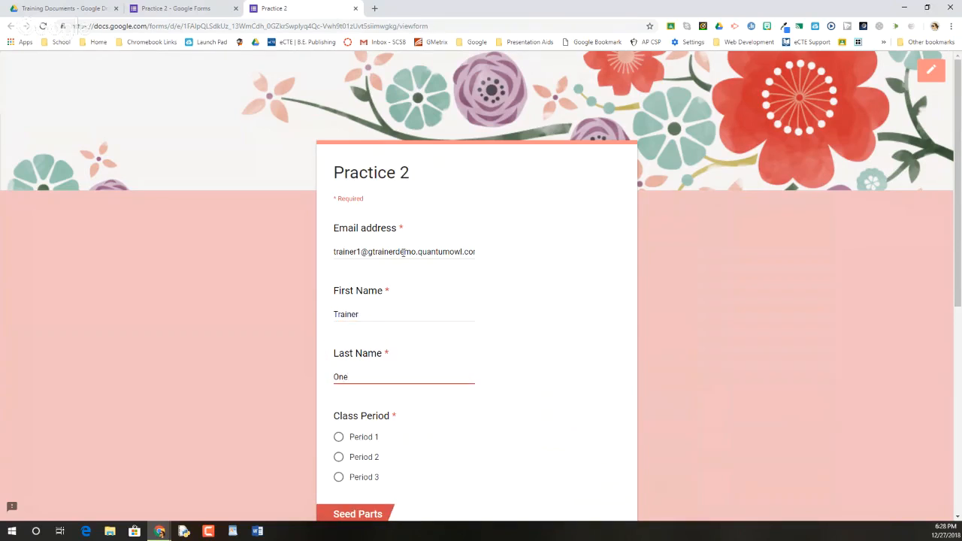
# Step: Choose Period 3 as the class period in the preview and advance to the following page to test its routing
pyautogui.scroll(-3, 404, 256)
pyautogui.click(339, 275)
pyautogui.scroll(-2, 406, 286)
pyautogui.scroll(-1, 404, 286)
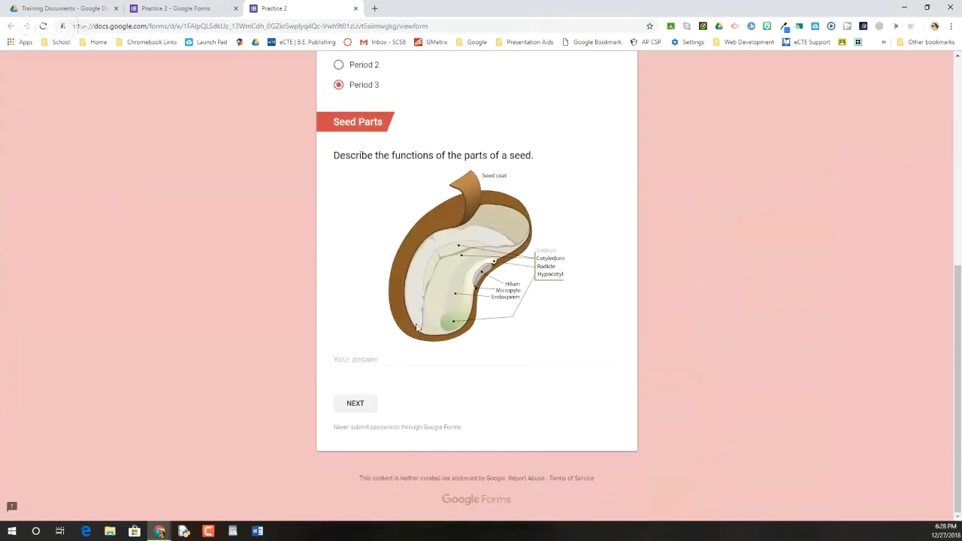
pyautogui.click(361, 404)
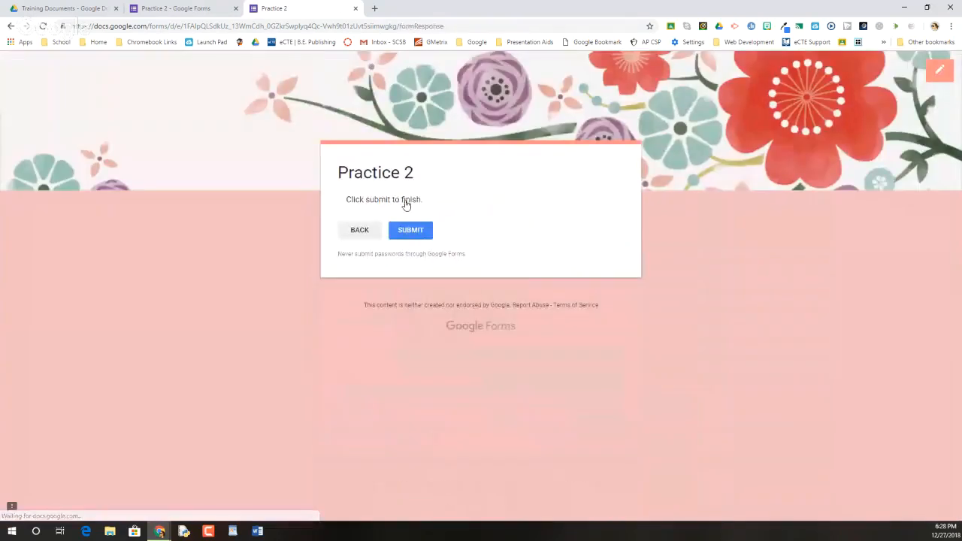
# Step: Return to the preview's first page, test the routing with Period 1 chosen, and close the preview without submitting
pyautogui.click(364, 233)
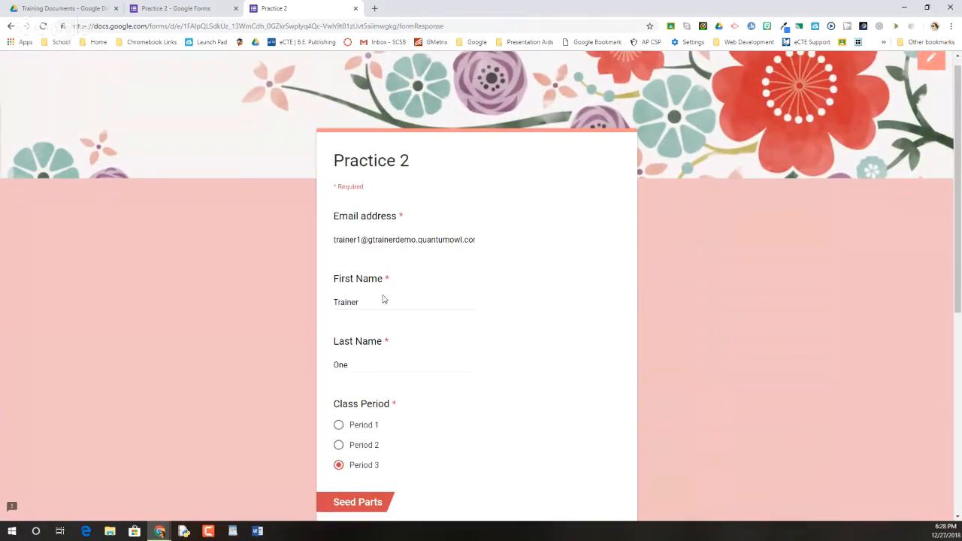
pyautogui.scroll(-2, 361, 301)
pyautogui.click(338, 286)
pyautogui.scroll(-3, 432, 305)
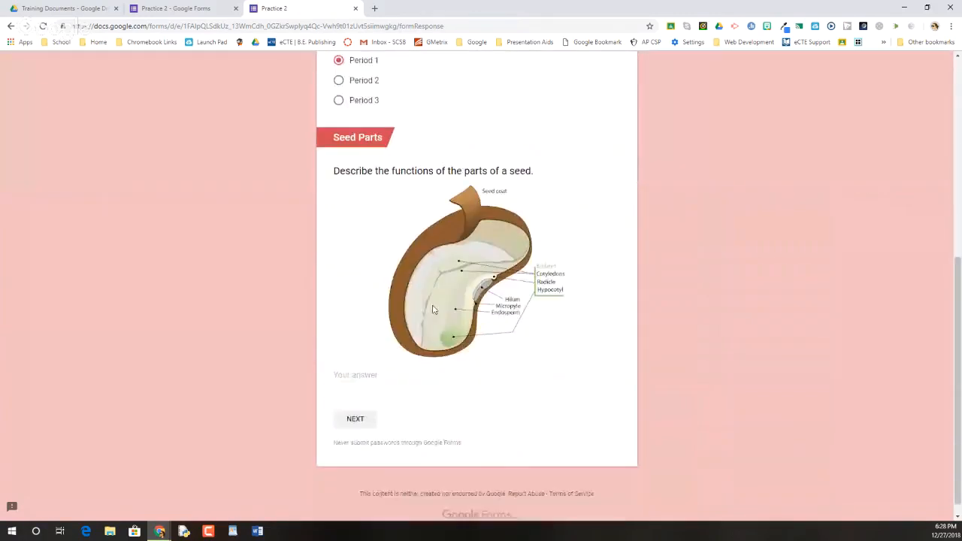
pyautogui.click(359, 403)
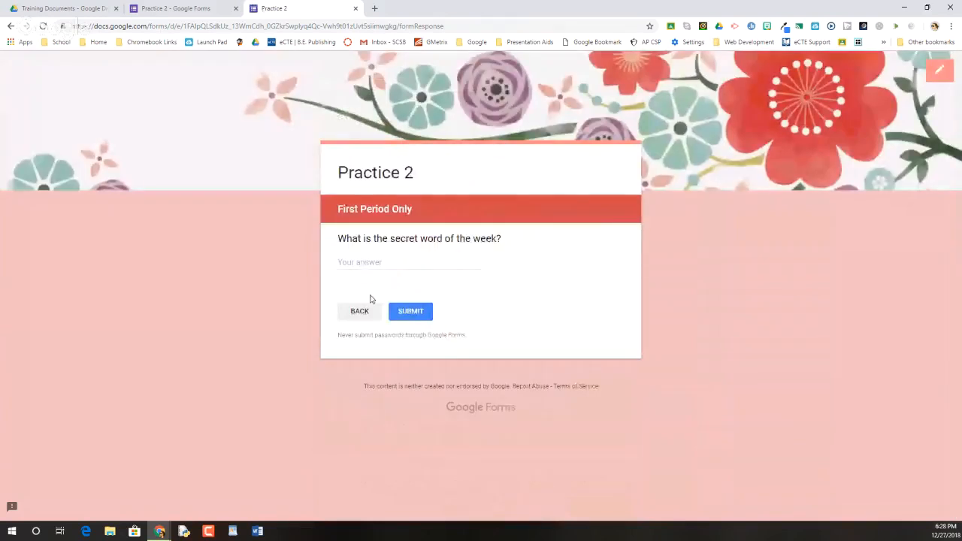
pyautogui.click(359, 312)
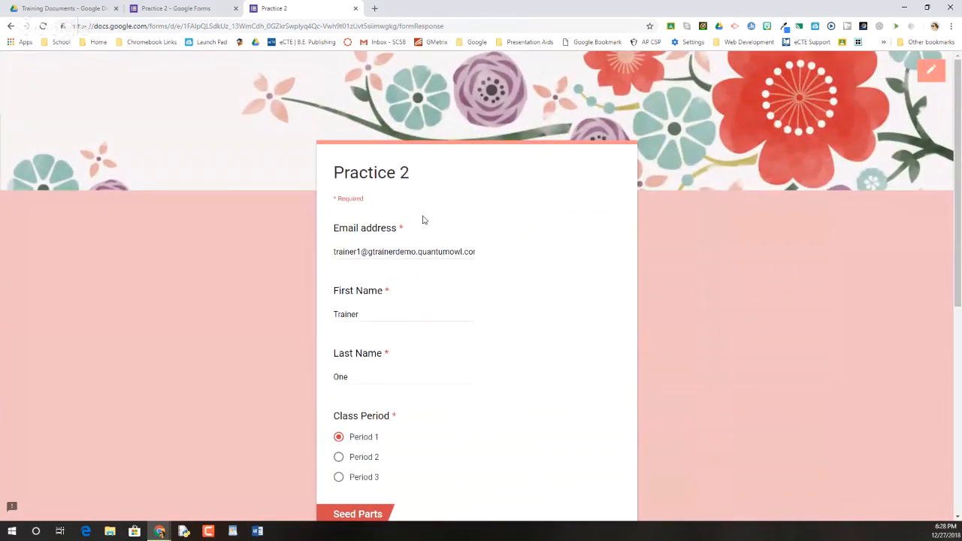
pyautogui.click(357, 9)
# Step: Turn the form into a quiz in its settings, keeping grade release after manual review, and save
pyautogui.scroll(4, 430, 251)
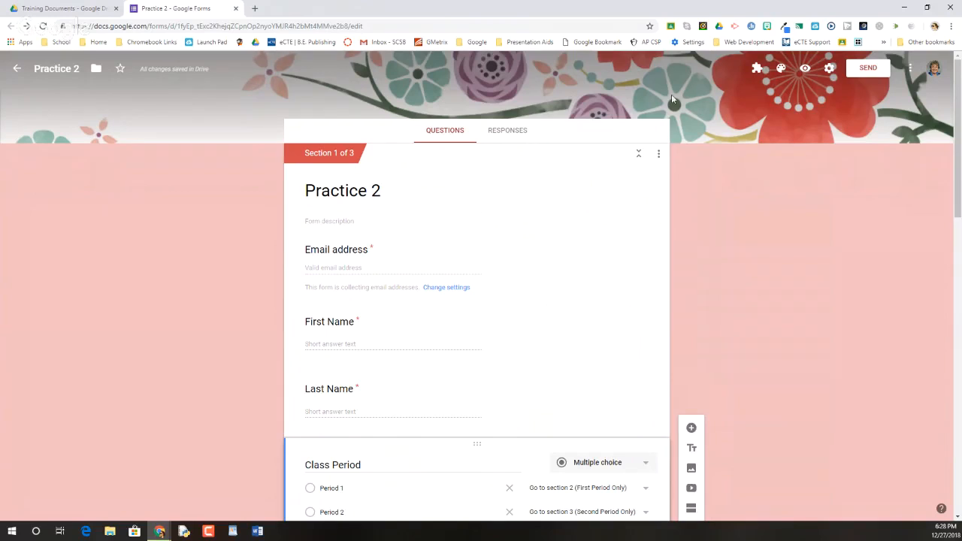
pyautogui.click(829, 69)
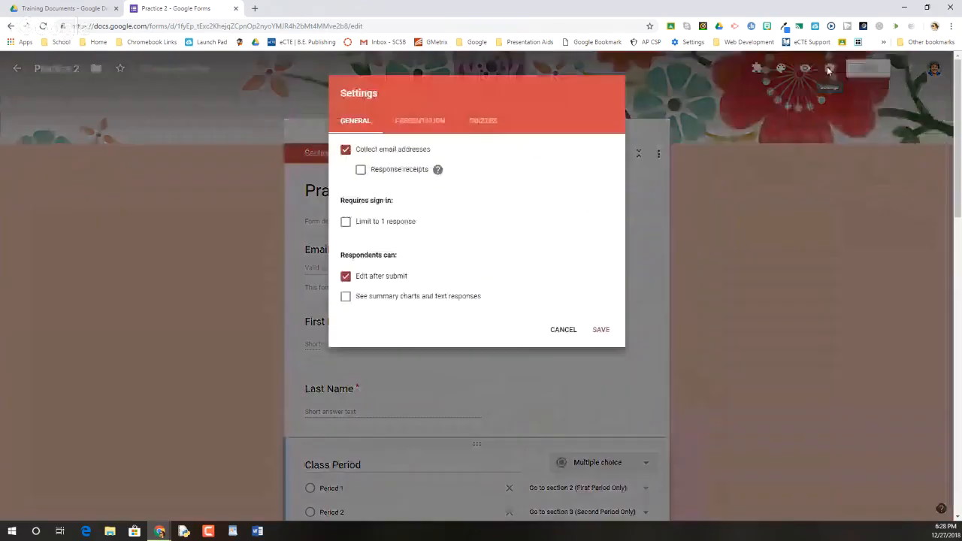
pyautogui.click(483, 121)
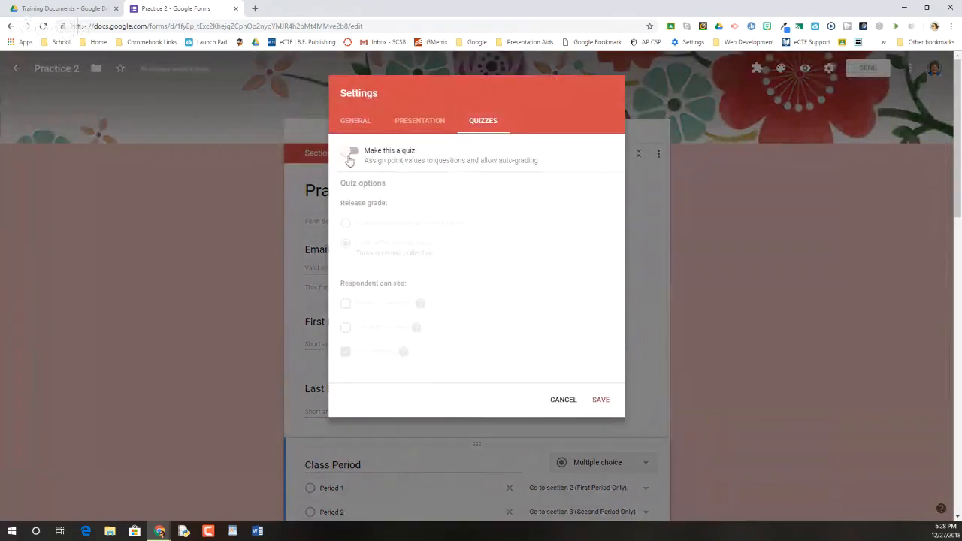
pyautogui.click(350, 152)
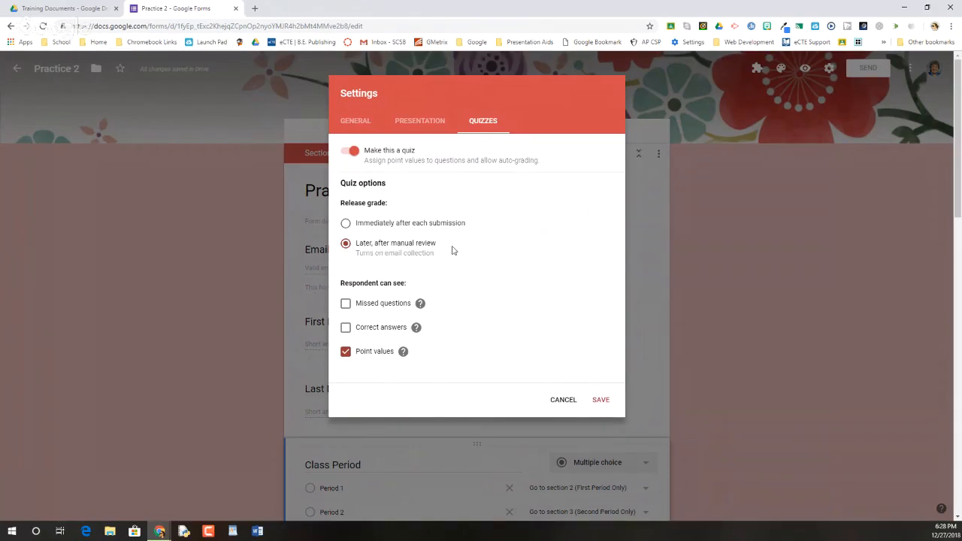
pyautogui.click(605, 403)
# Step: Check the Email address and First Name questions for quiz options, inspect First Name's answer key, and return to editing that question
pyautogui.scroll(-3, 563, 354)
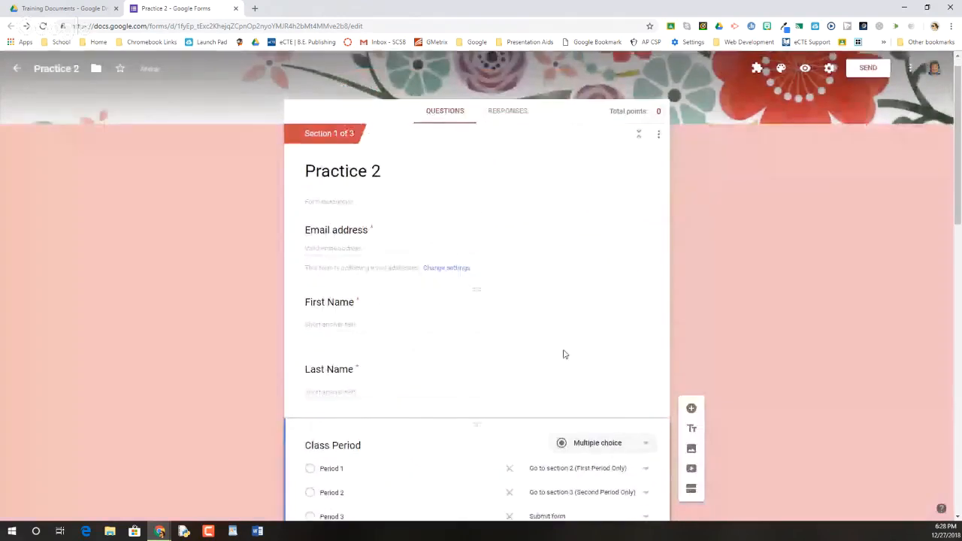
pyautogui.scroll(1, 381, 202)
pyautogui.click(371, 234)
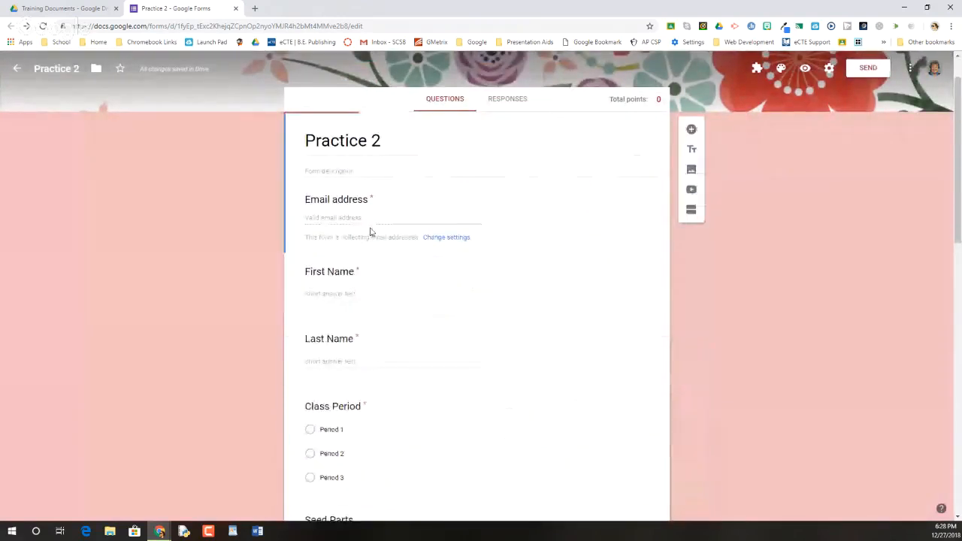
pyautogui.click(358, 294)
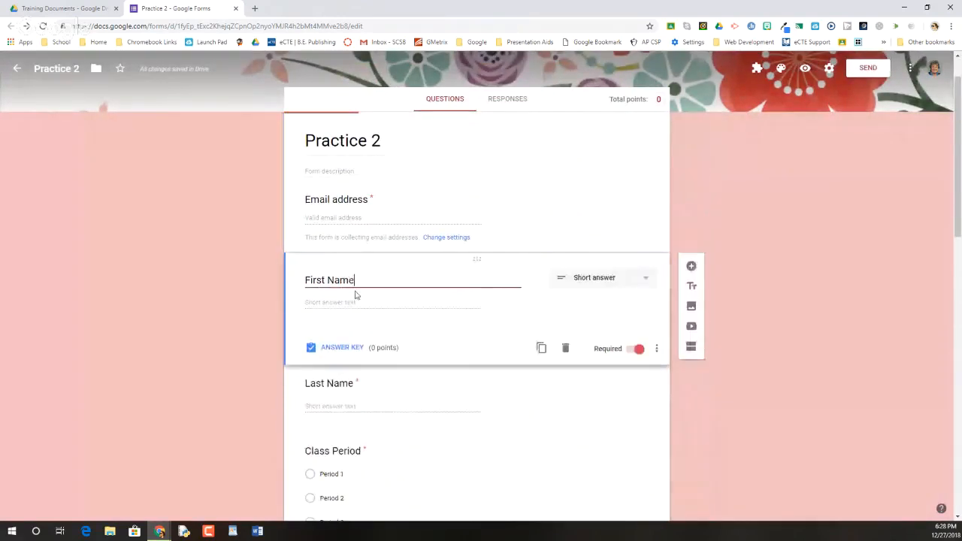
pyautogui.click(367, 218)
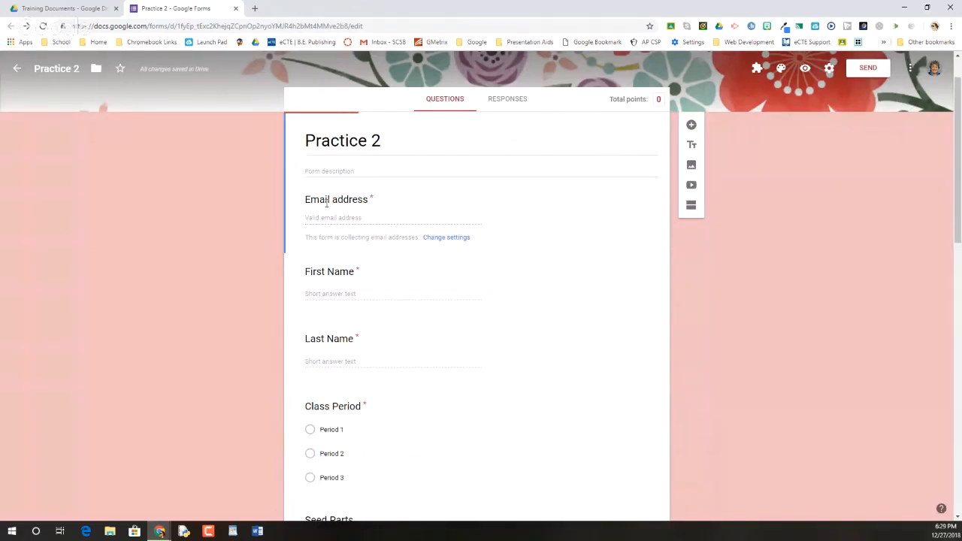
pyautogui.click(358, 288)
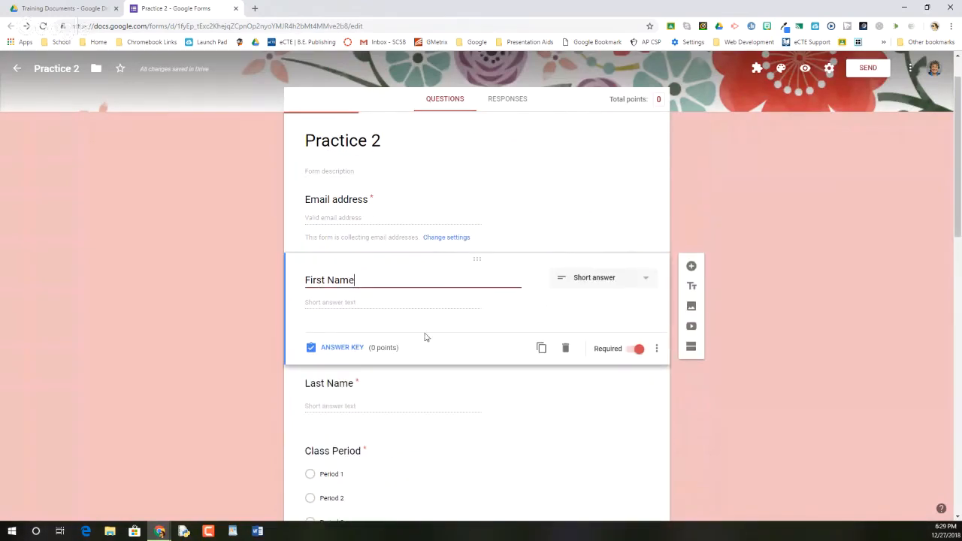
pyautogui.click(342, 348)
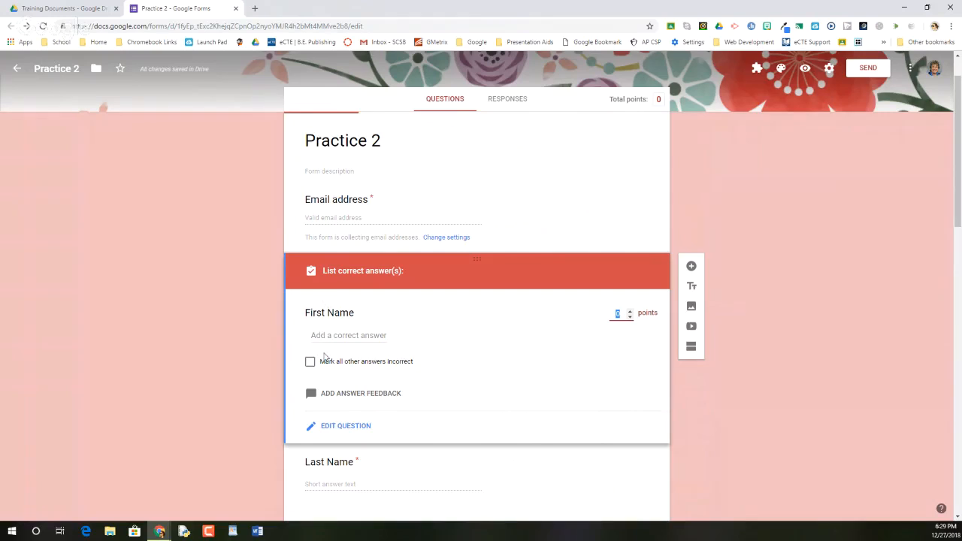
pyautogui.click(630, 311)
pyautogui.click(340, 426)
# Step: Assign 20 points to the "Describe the functions of the parts of a seed." question in its answer key
pyautogui.scroll(-3, 389, 362)
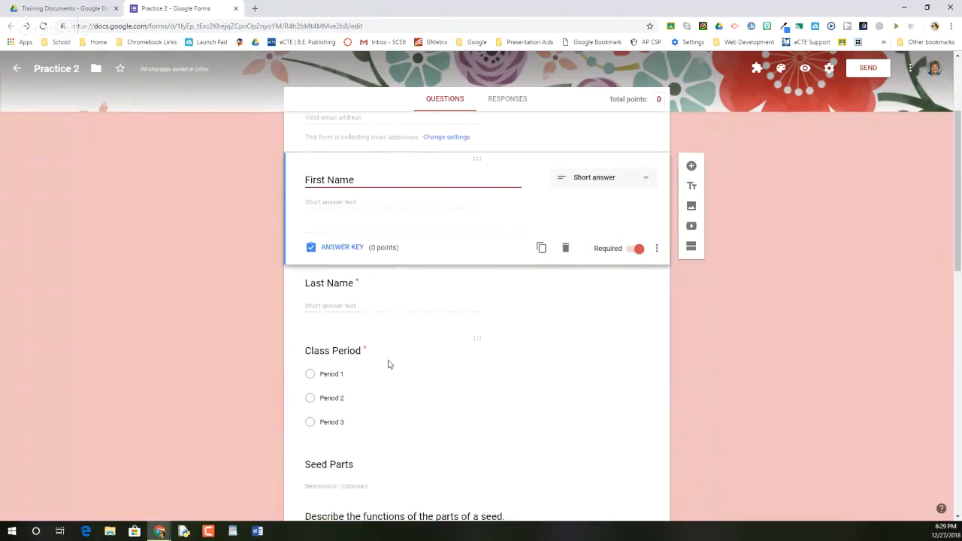
pyautogui.scroll(-2, 342, 320)
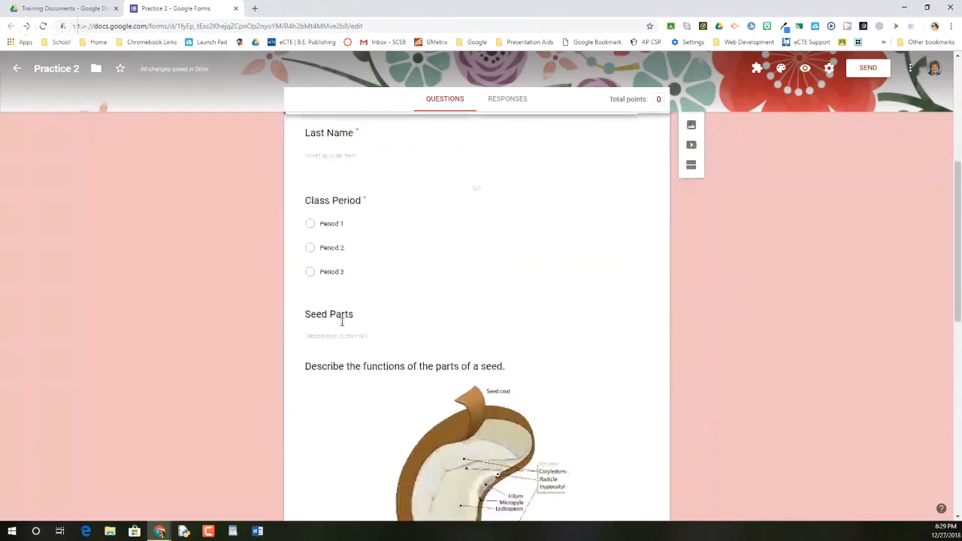
pyautogui.click(341, 318)
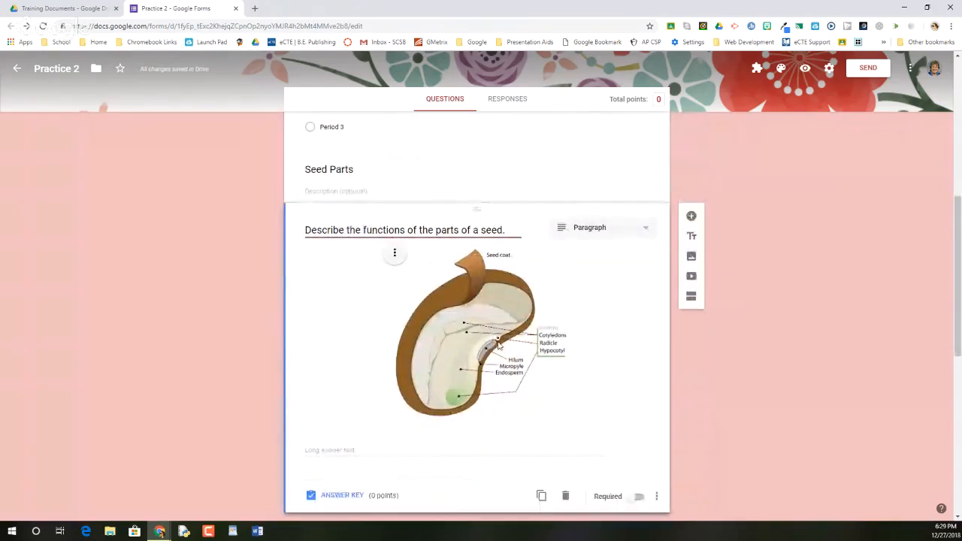
pyautogui.click(344, 496)
pyautogui.scroll(-2, 366, 370)
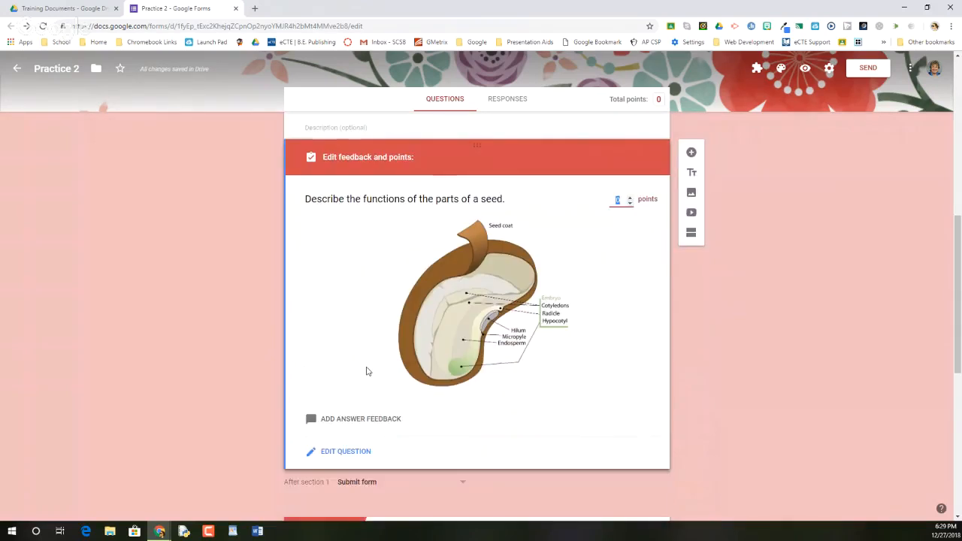
pyautogui.scroll(2, 342, 346)
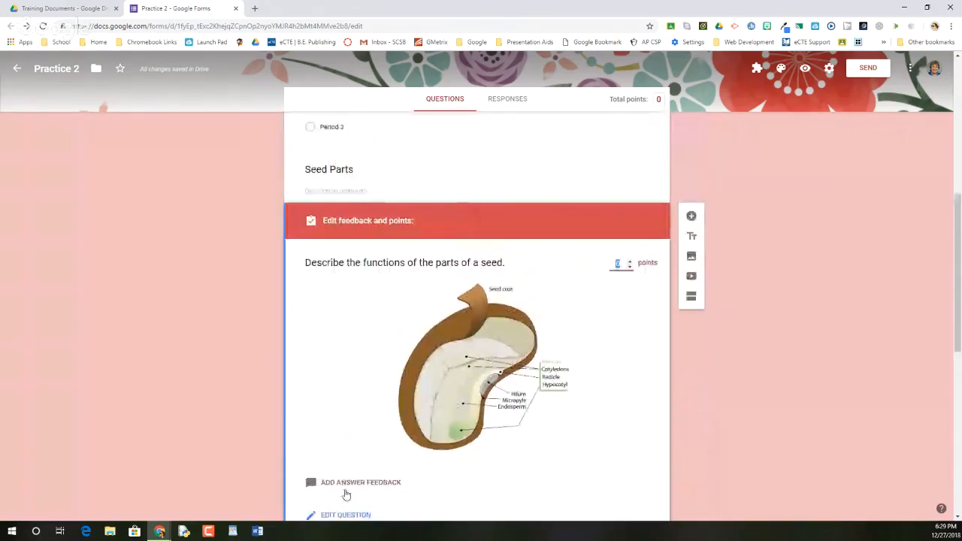
pyautogui.scroll(-1, 344, 485)
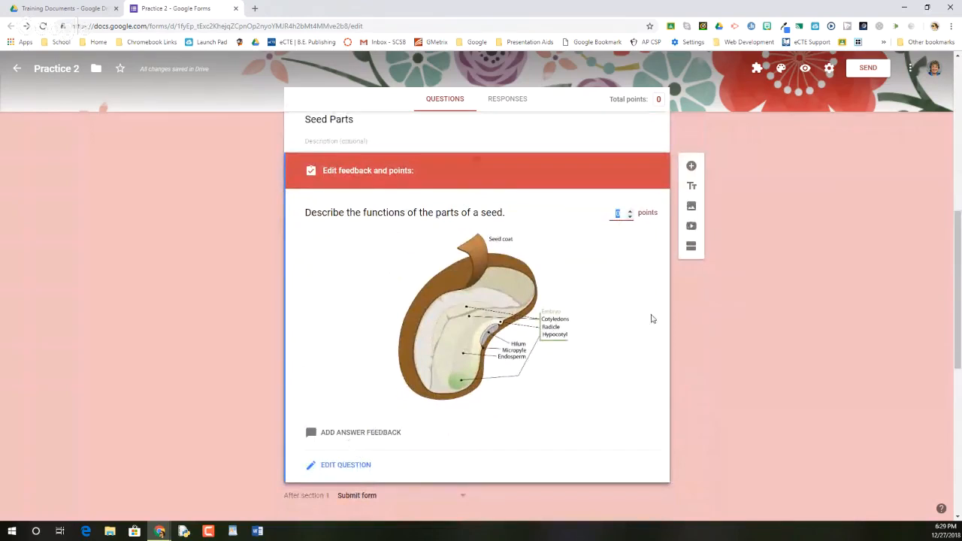
pyautogui.click(632, 214)
pyautogui.click(631, 213)
pyautogui.click(630, 214)
pyautogui.press('BackSpace')
pyautogui.click(622, 323)
# Step: List Flashlight, flash light and flashlight as correct answers for the "What is the secret word of the week?" question, marking all other answers incorrect
pyautogui.scroll(-3, 622, 318)
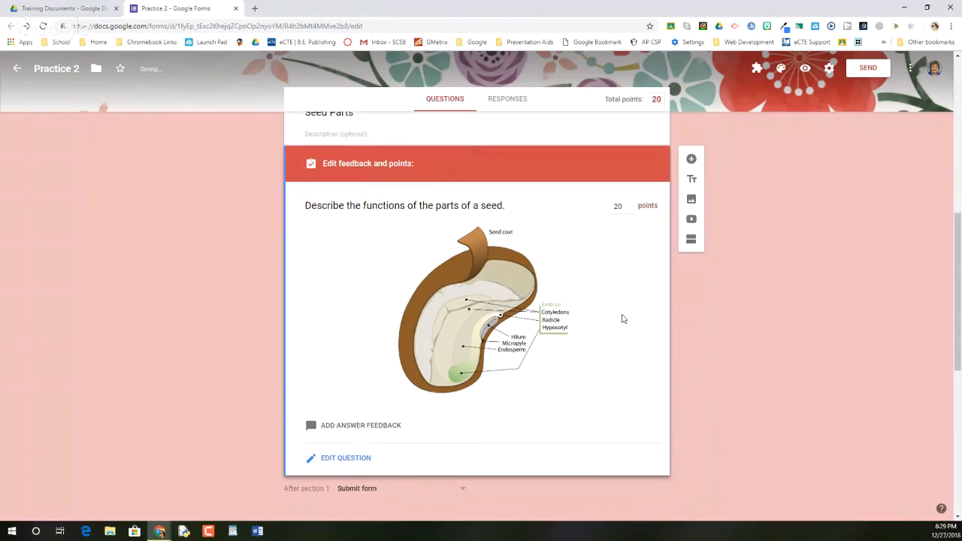
pyautogui.scroll(-2, 451, 279)
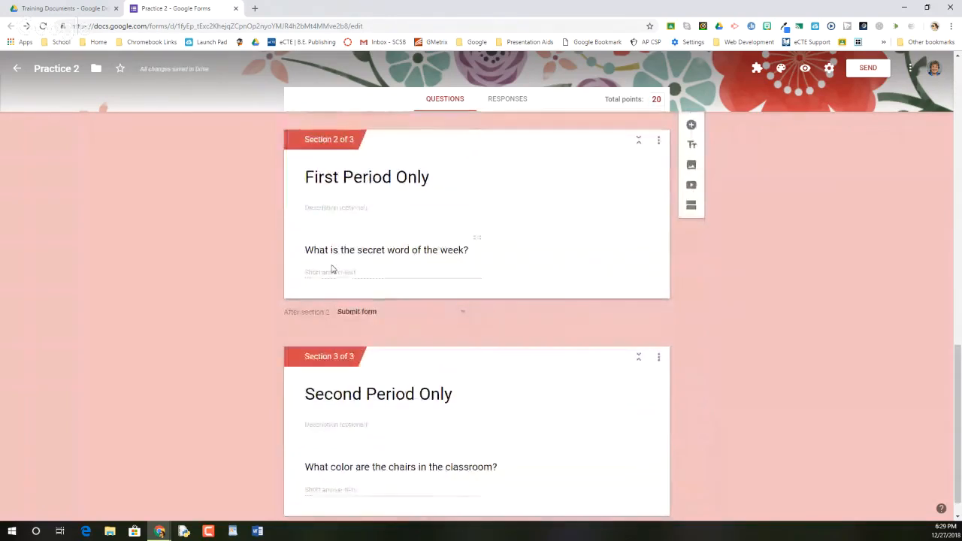
pyautogui.click(333, 271)
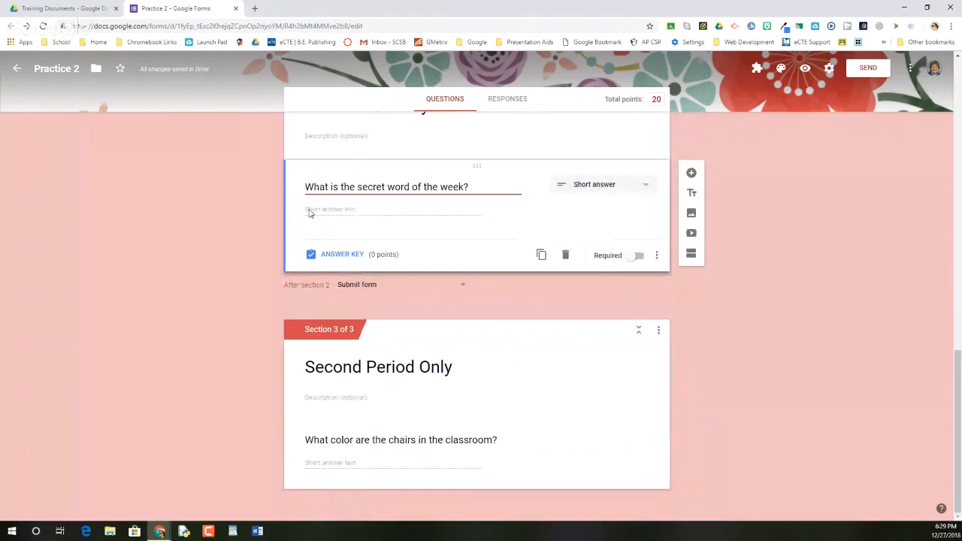
pyautogui.click(333, 254)
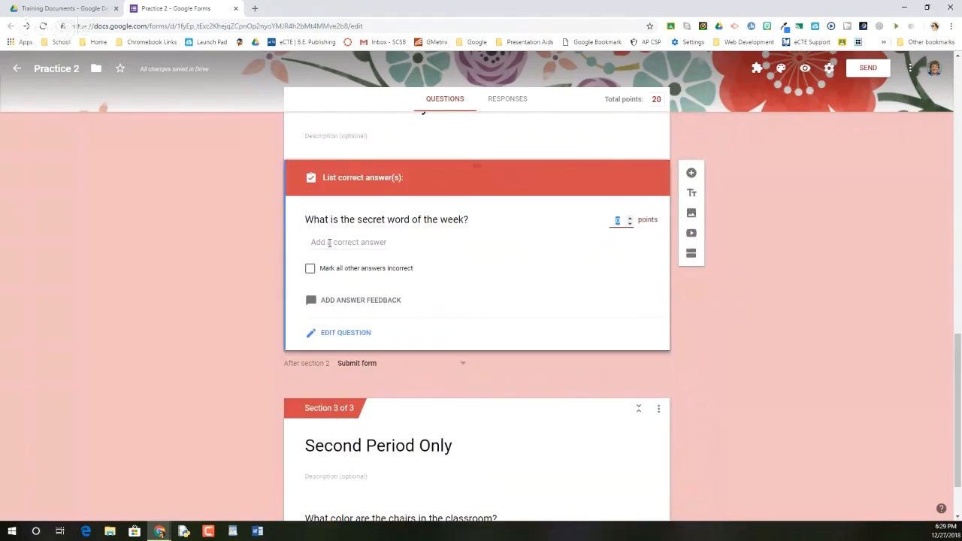
pyautogui.click(331, 242)
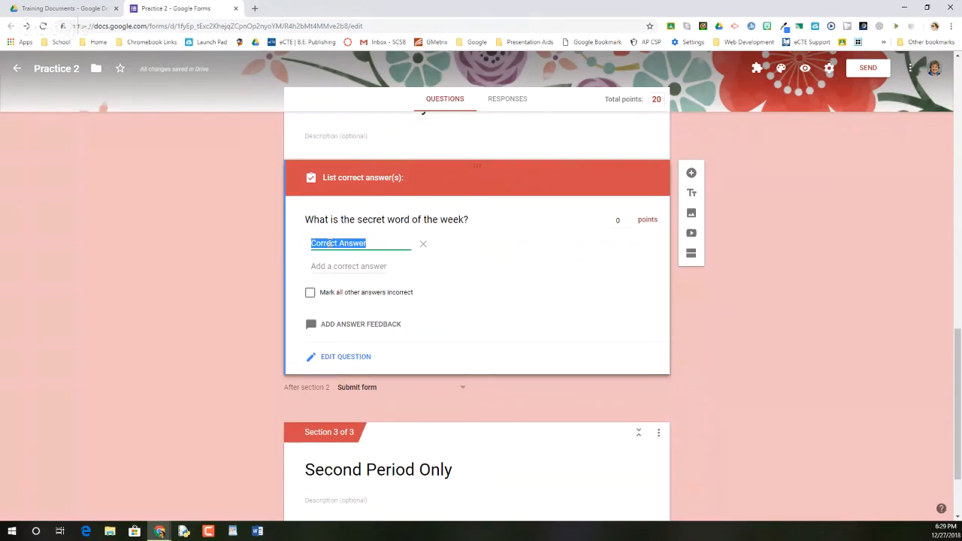
pyautogui.write('Flashlight')
pyautogui.click(330, 266)
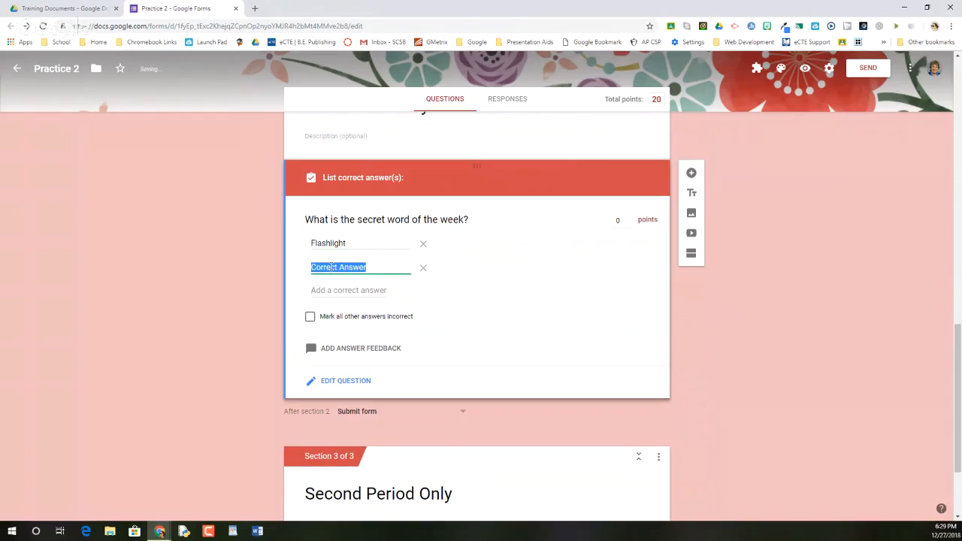
pyautogui.write('flash light')
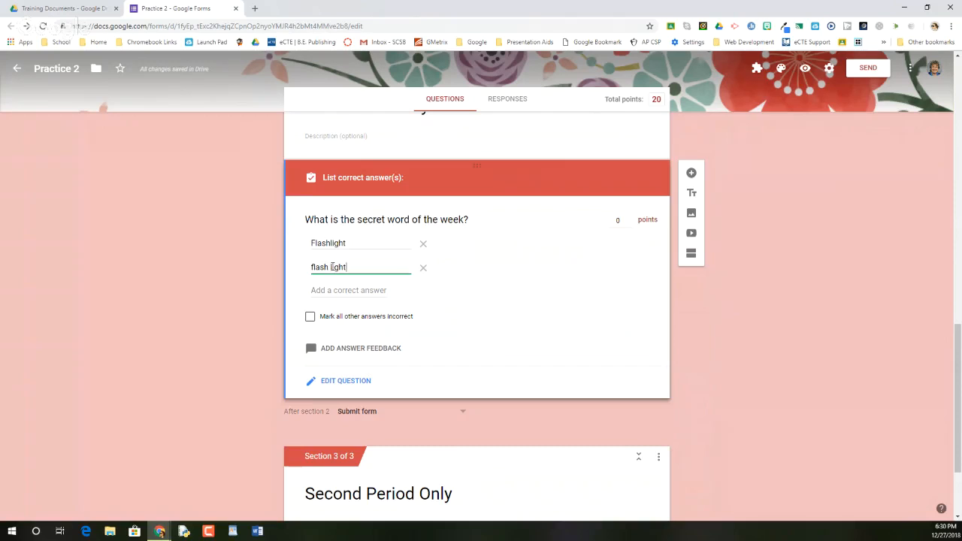
pyautogui.click(311, 317)
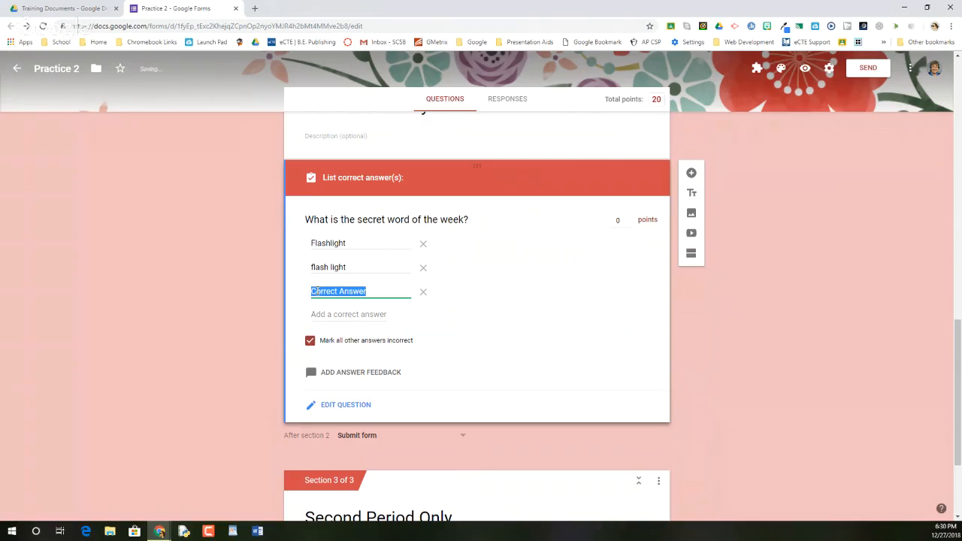
pyautogui.write('flashlight')
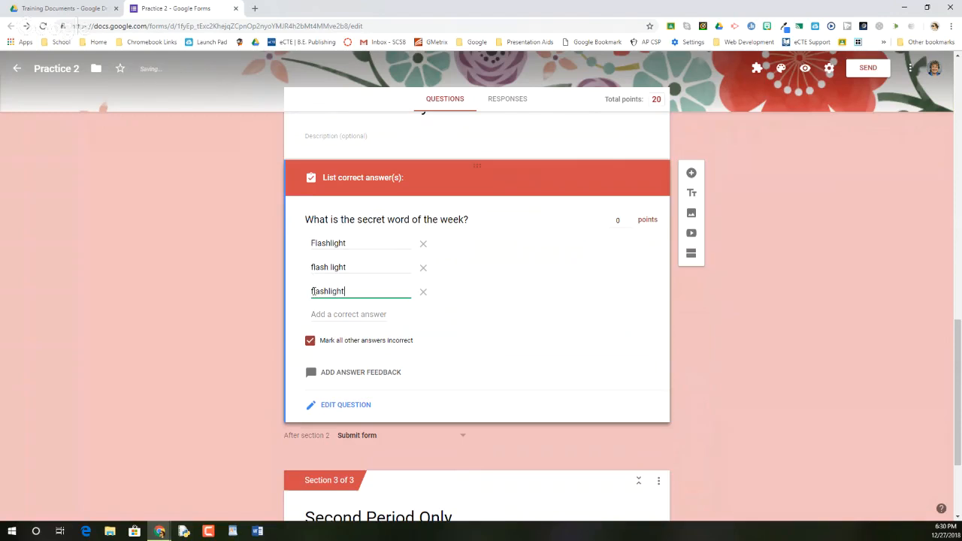
# Step: Assign 5 points to the secret word question and return to editing the question
pyautogui.click(618, 218)
pyautogui.write('5')
pyautogui.scroll(-1, 520, 303)
pyautogui.scroll(1, 329, 378)
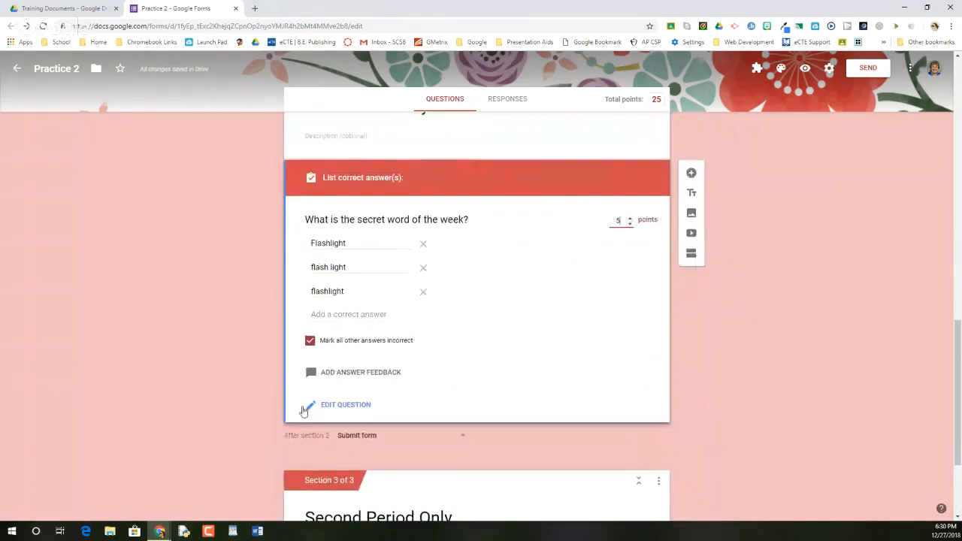
pyautogui.click(340, 407)
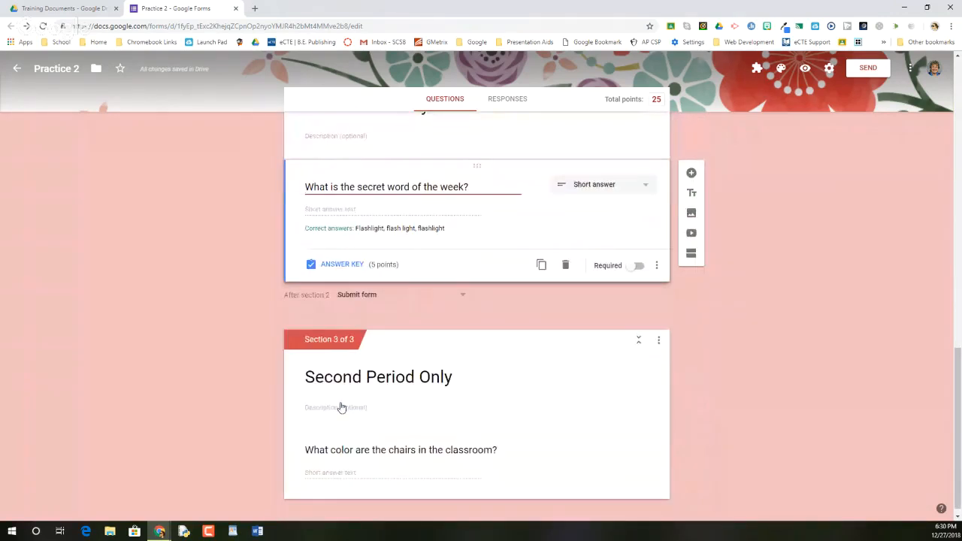
# Step: Reopen the secret word question's answer key, inspect its answer feedback options, and cancel without adding feedback
pyautogui.click(340, 264)
pyautogui.click(329, 374)
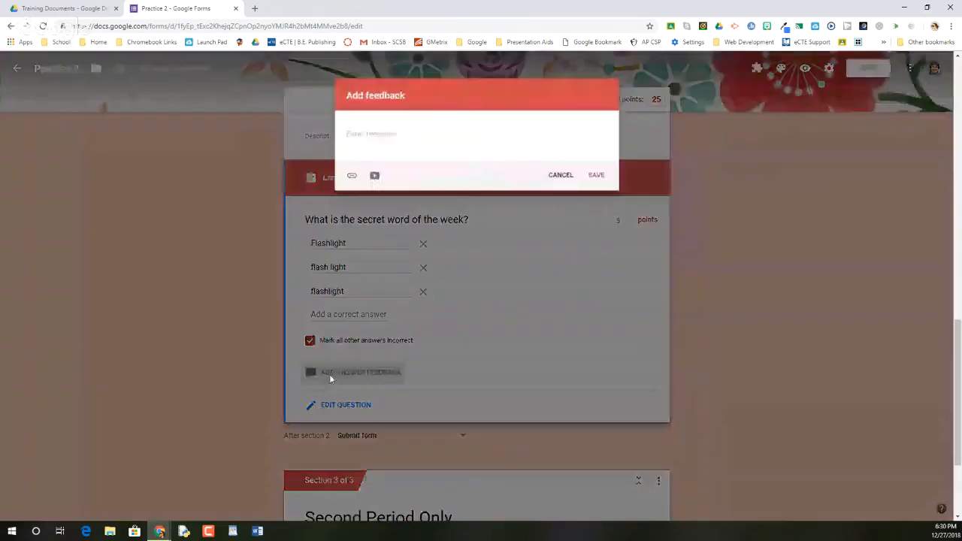
pyautogui.click(346, 134)
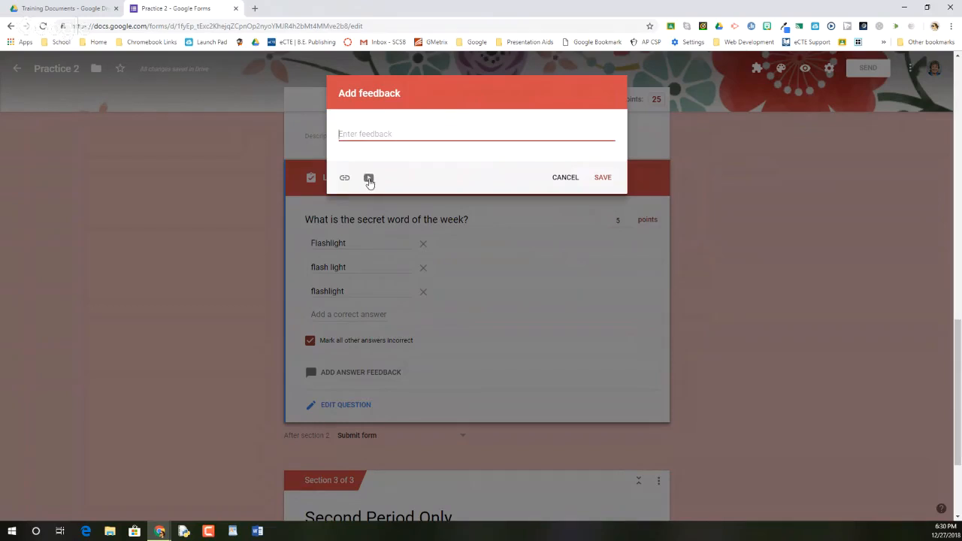
pyautogui.click(558, 178)
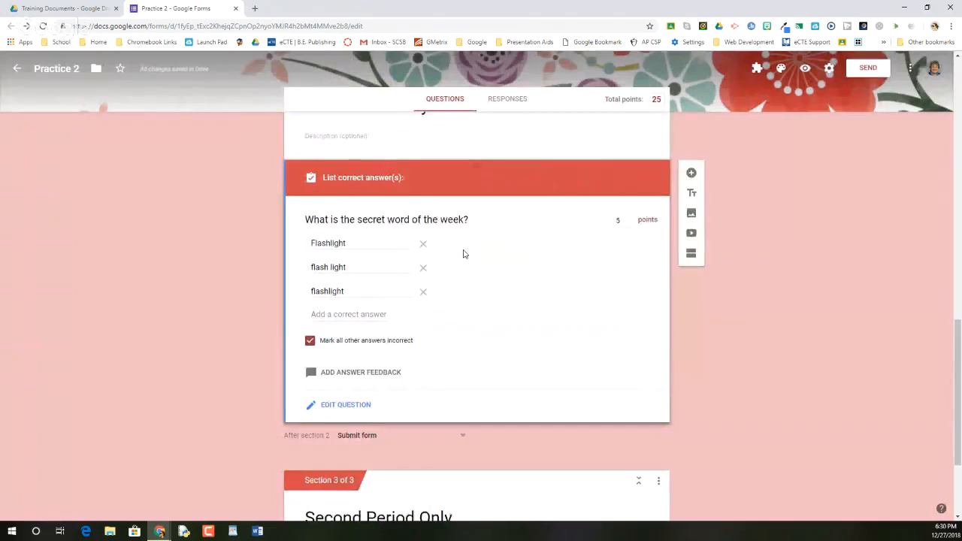
# Step: Assign 5 points to the "What color are the chairs in the classroom?" question in its answer key
pyautogui.scroll(-2, 464, 251)
pyautogui.click(334, 465)
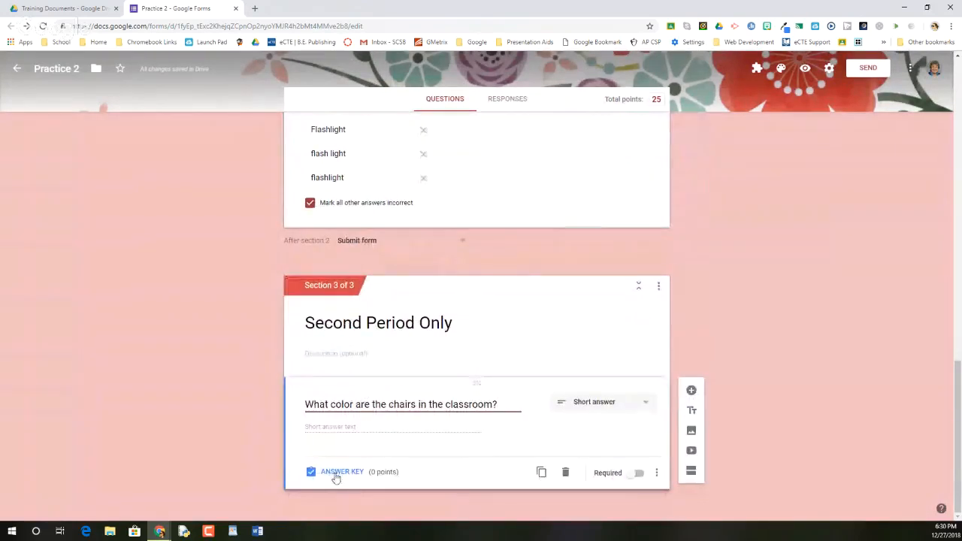
pyautogui.click(335, 472)
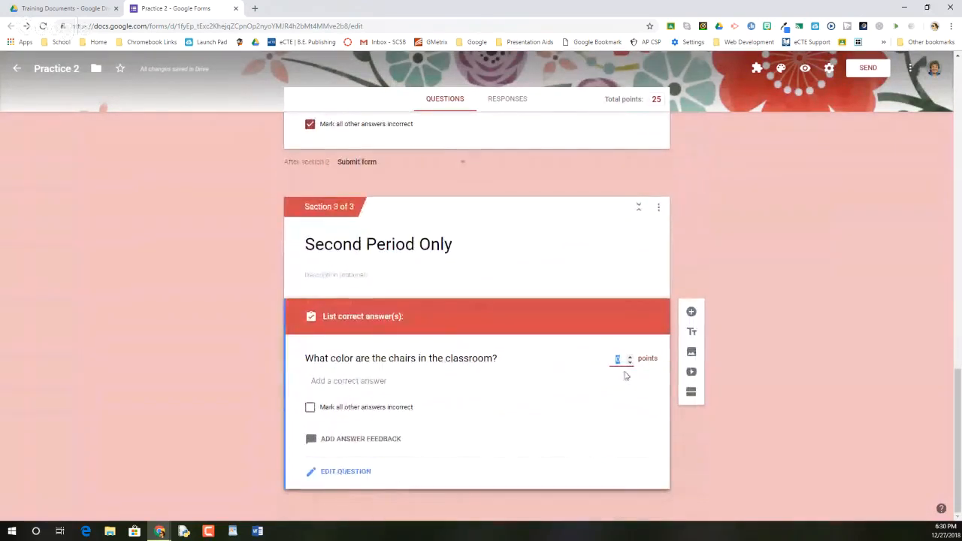
pyautogui.write('5')
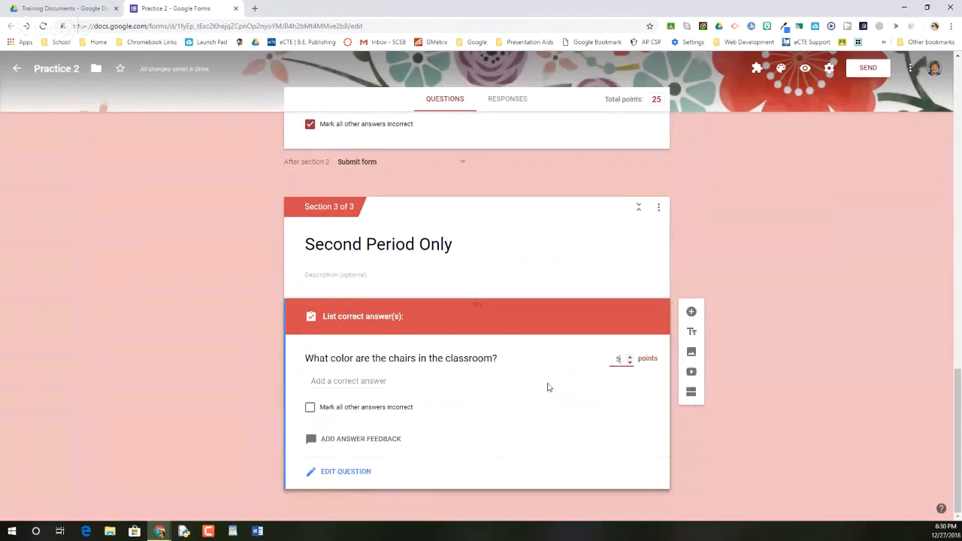
# Step: List Green, green, Blue and blue as correct answers for the chair color question and mark all other answers incorrect
pyautogui.click(334, 381)
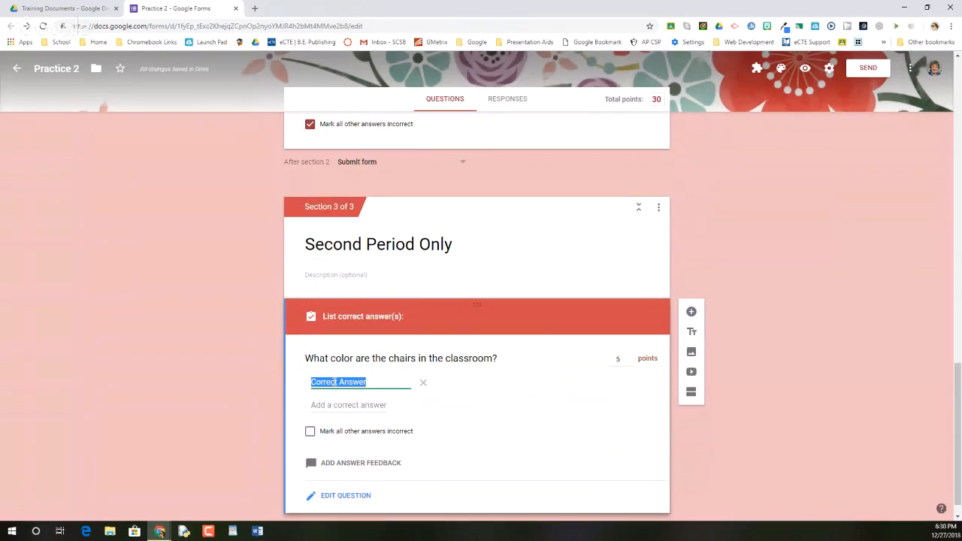
pyautogui.write('Green')
pyautogui.press('Tab')
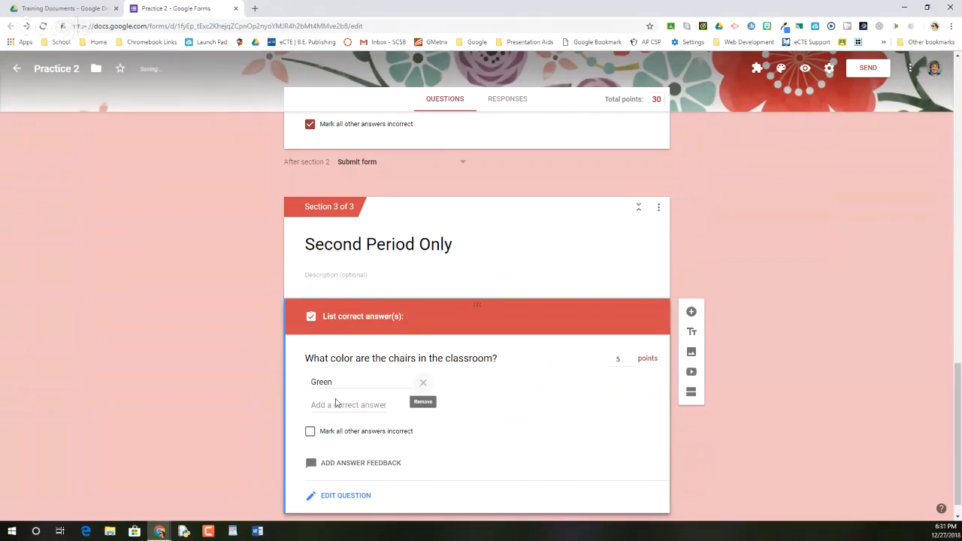
pyautogui.click(335, 405)
pyautogui.write('reen')
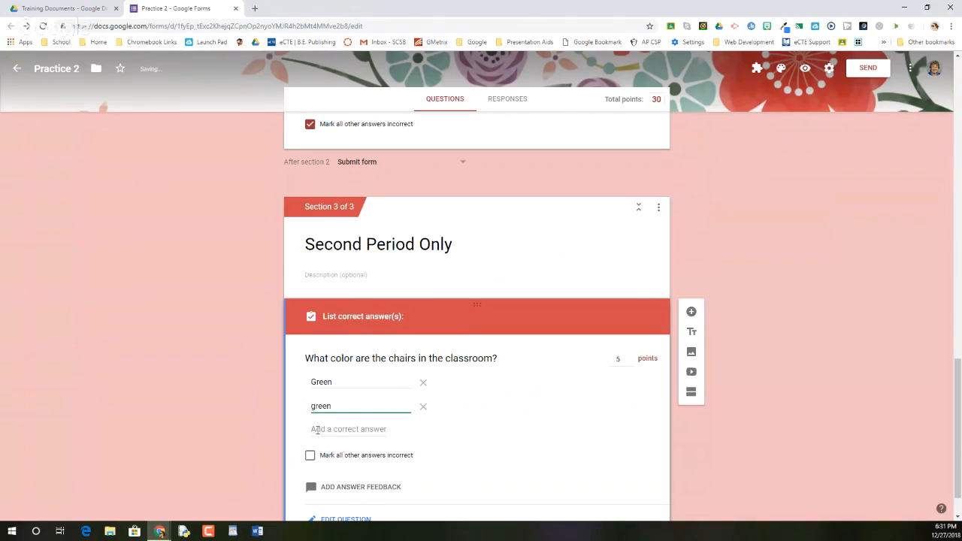
pyautogui.click(317, 430)
pyautogui.write('Blue')
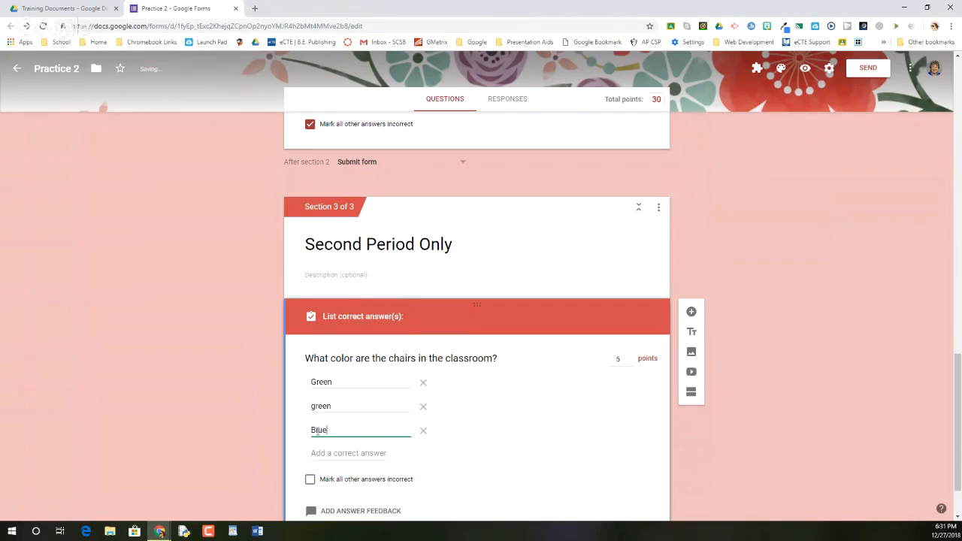
pyautogui.click(321, 453)
pyautogui.write('b')
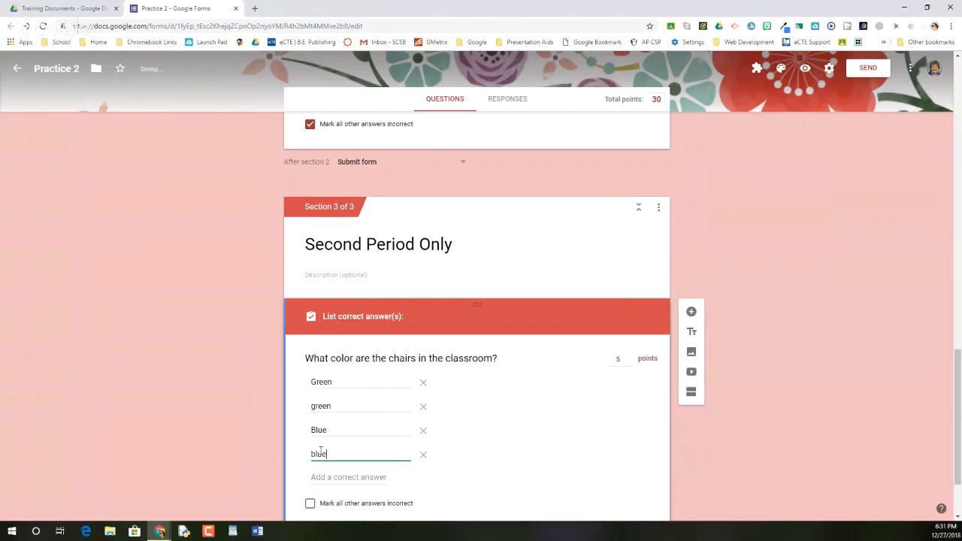
pyautogui.write('lue')
pyautogui.scroll(-2, 320, 450)
pyautogui.click(314, 404)
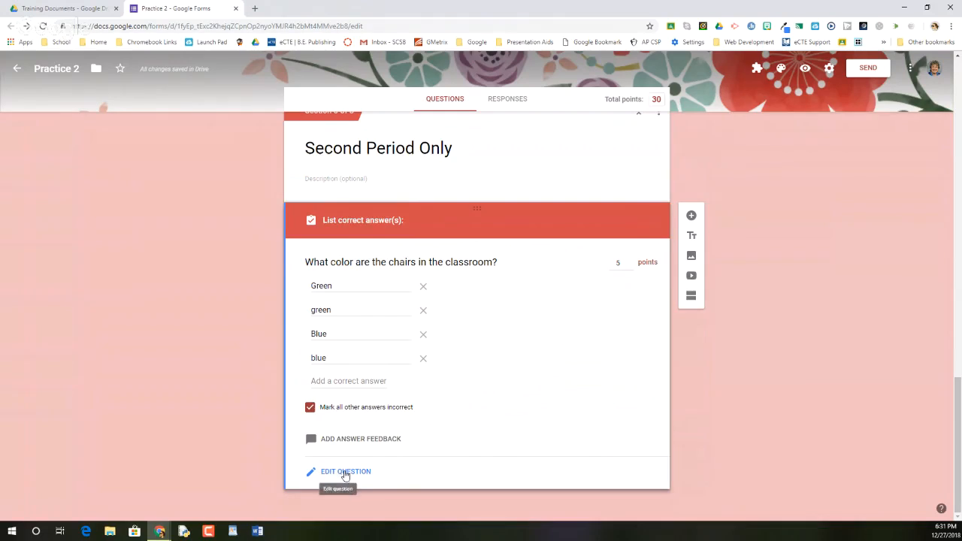
# Step: Check the chair color question's answer feedback options, cancel without adding feedback, and look back over the form up to its title
pyautogui.click(341, 440)
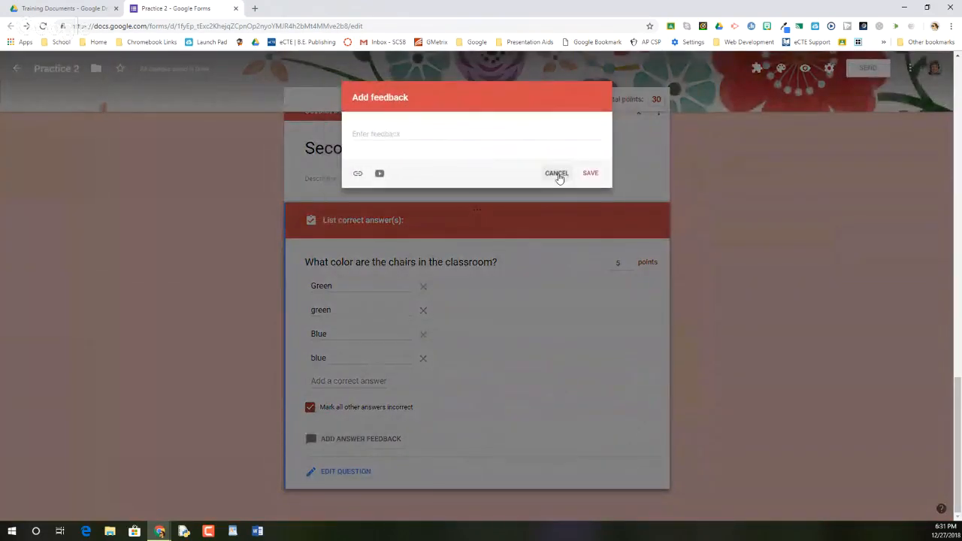
pyautogui.click(559, 178)
pyautogui.scroll(4, 590, 135)
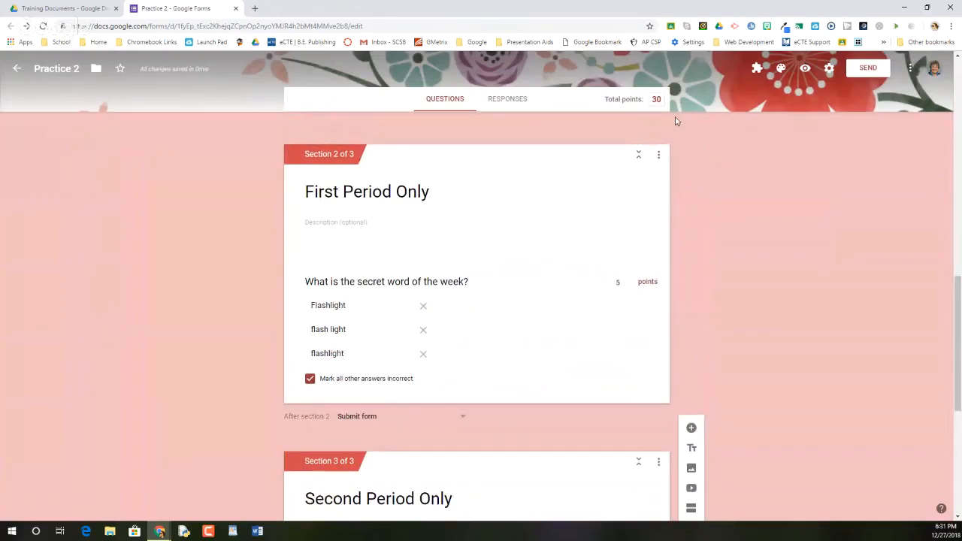
pyautogui.scroll(4, 675, 117)
pyautogui.scroll(6, 675, 118)
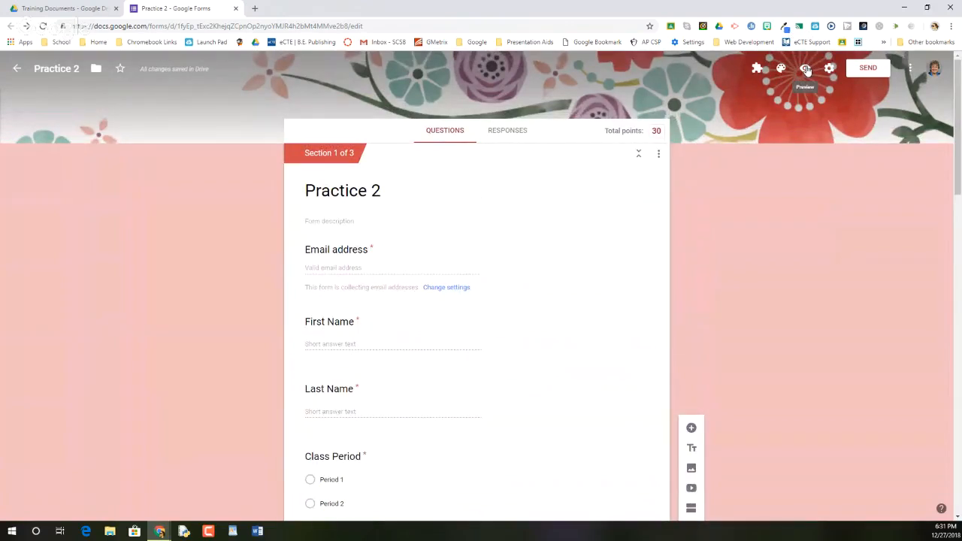
# Step: Open the form's sending options, choose sharing by link, shorten the URL, and copy it
pyautogui.click(868, 68)
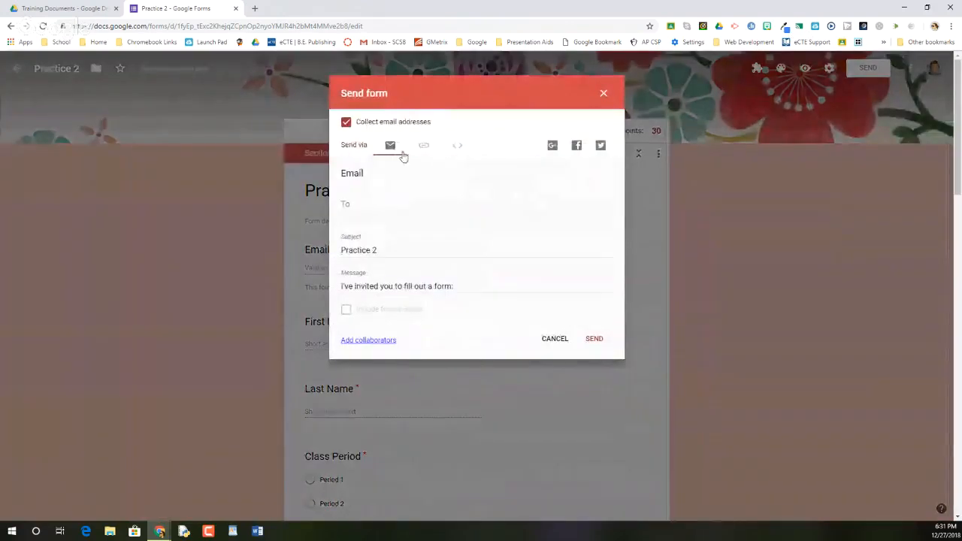
pyautogui.click(523, 205)
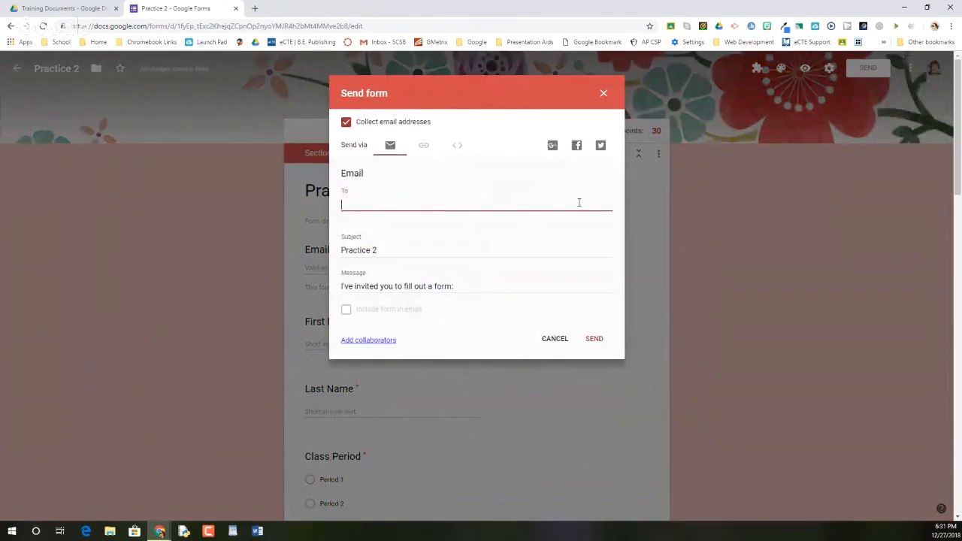
pyautogui.click(425, 146)
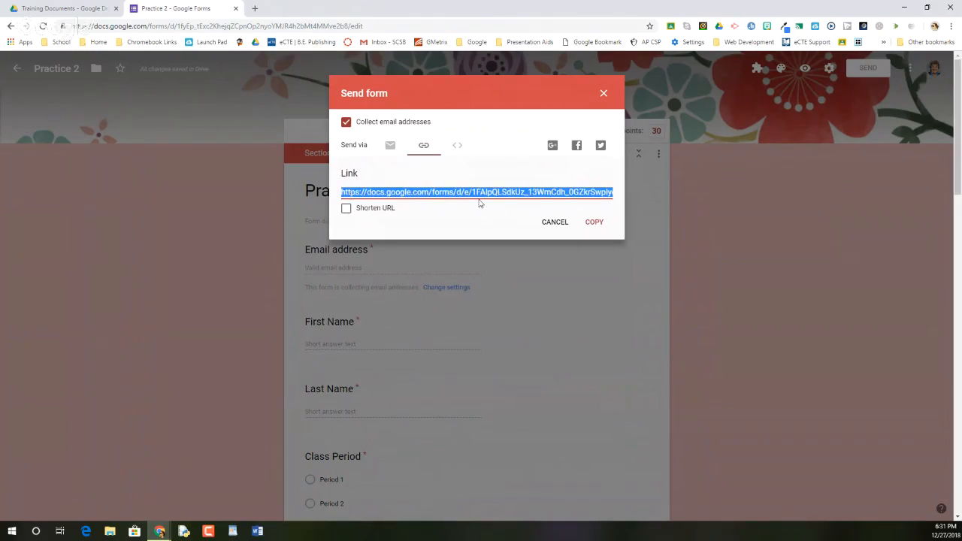
pyautogui.click(346, 209)
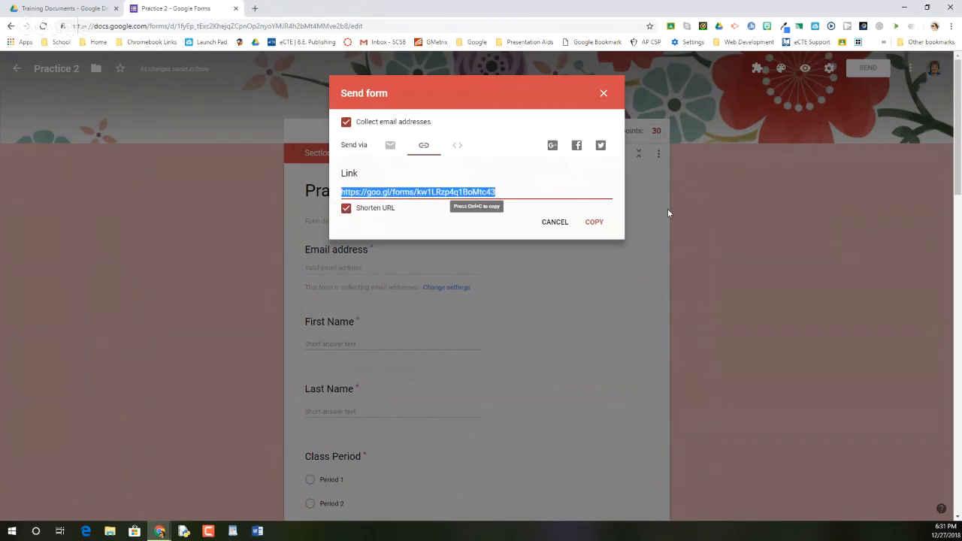
pyautogui.click(594, 222)
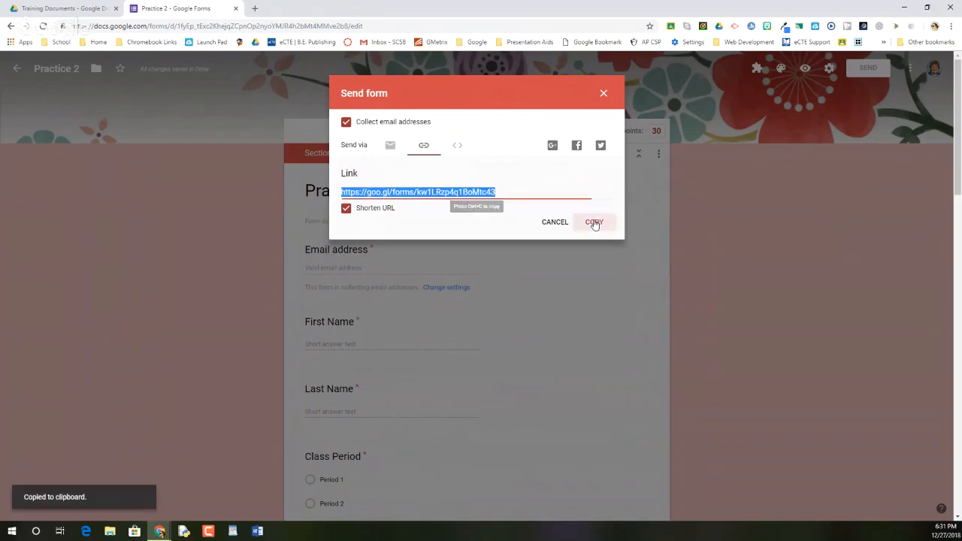
# Step: Open the copied form link in a new browser tab and look over the live form's first page
pyautogui.click(255, 8)
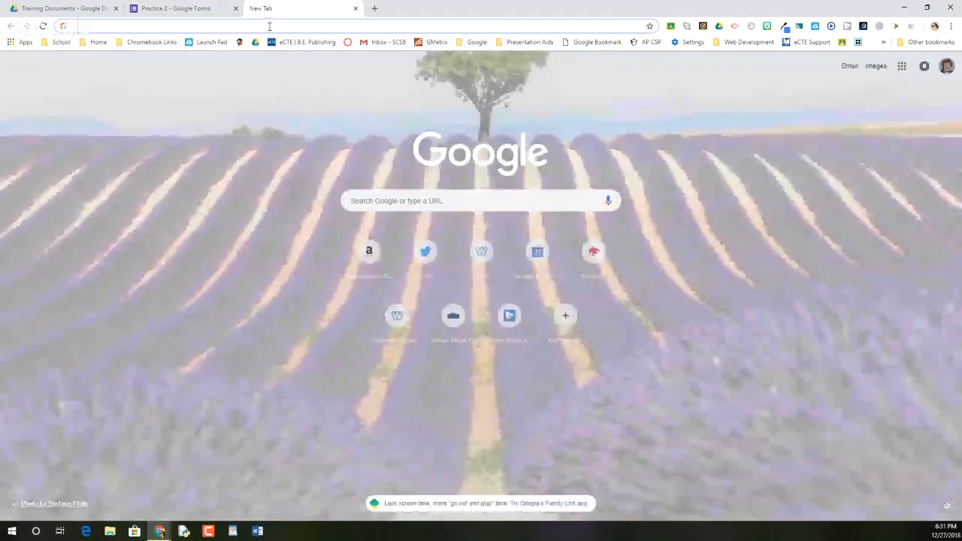
pyautogui.hotkey('ctrl', 'v')
pyautogui.press('Return')
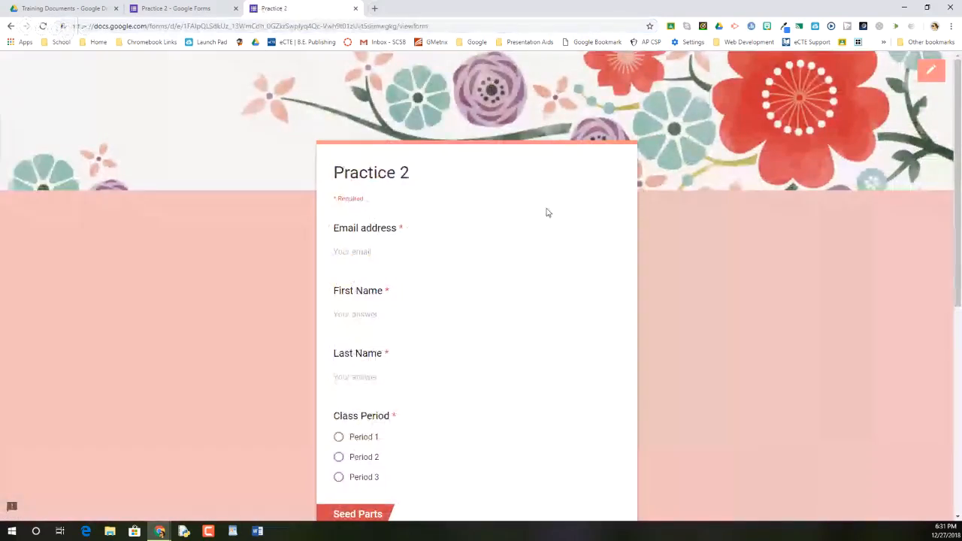
pyautogui.scroll(-2, 548, 213)
pyautogui.scroll(-2, 547, 213)
pyautogui.scroll(4, 546, 210)
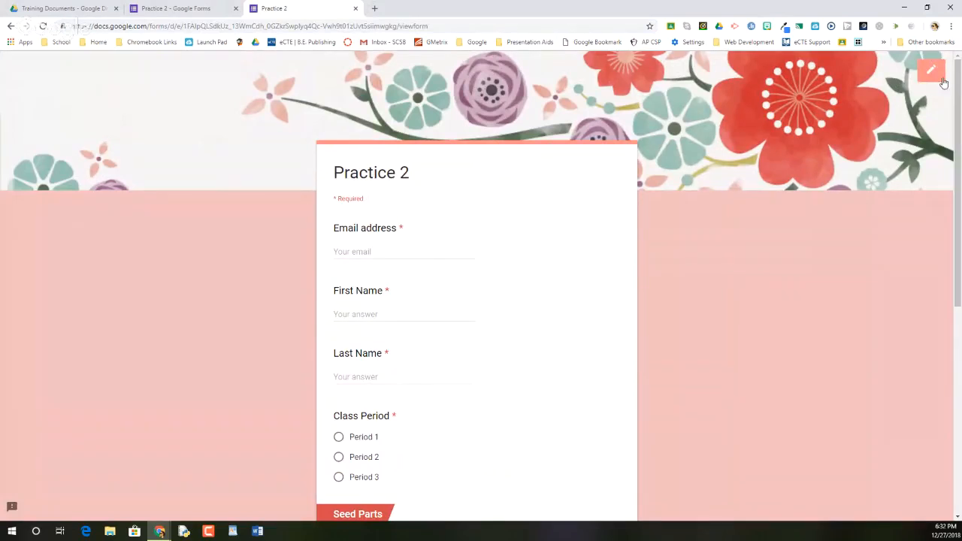
# Step: Fill in the respondent's email address on the live Practice 2 form
pyautogui.click(361, 252)
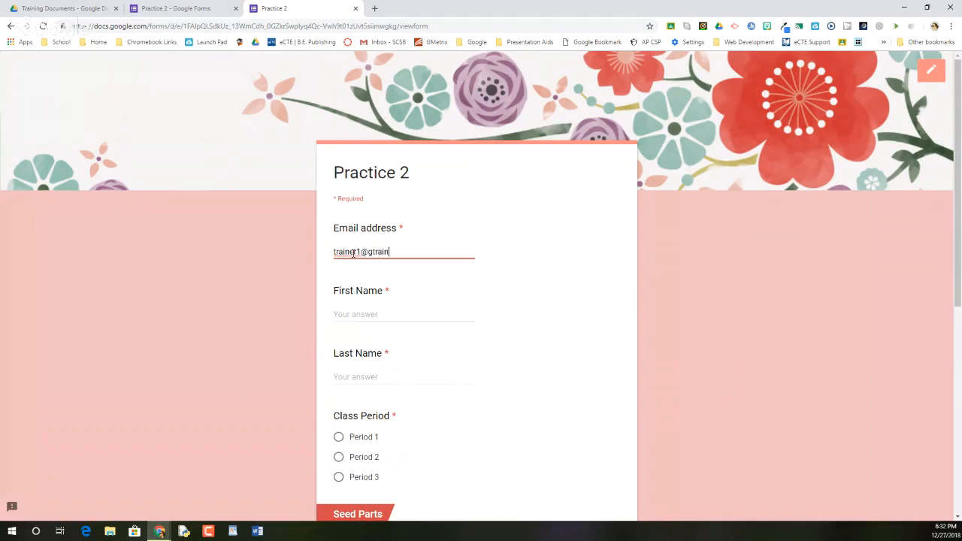
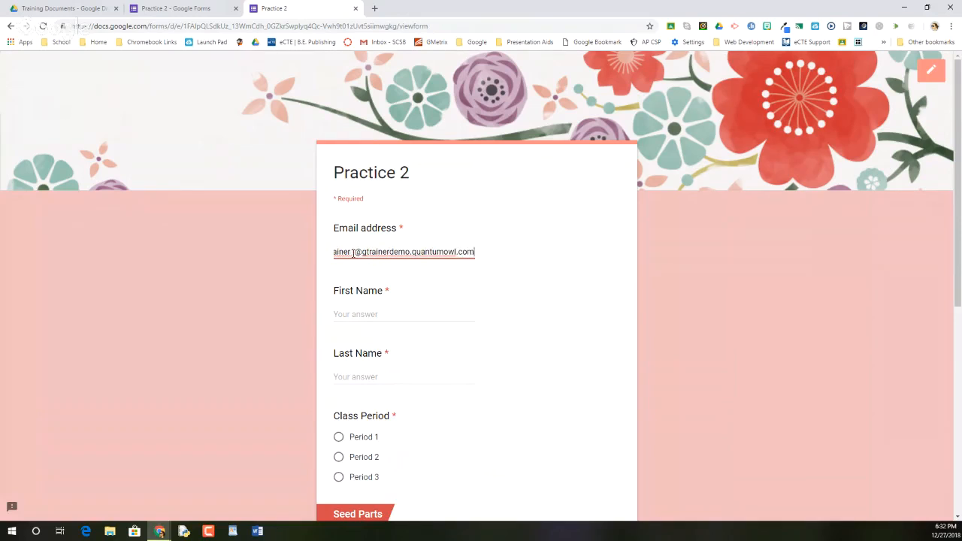
# Step: Fill in the respondent's first and last name and choose Period 1 as the class period
pyautogui.press('Tab')
pyautogui.write('Trainer')
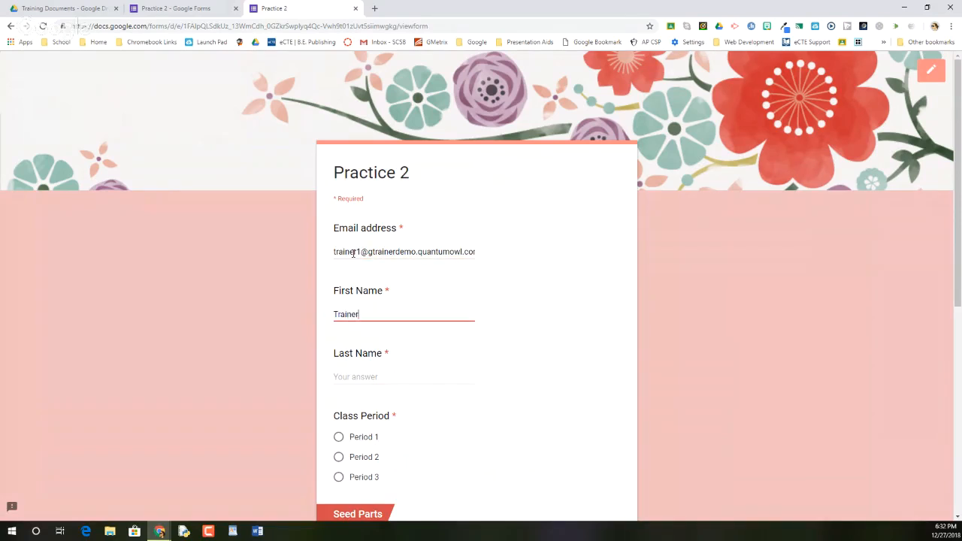
pyautogui.press('Tab')
pyautogui.write('One')
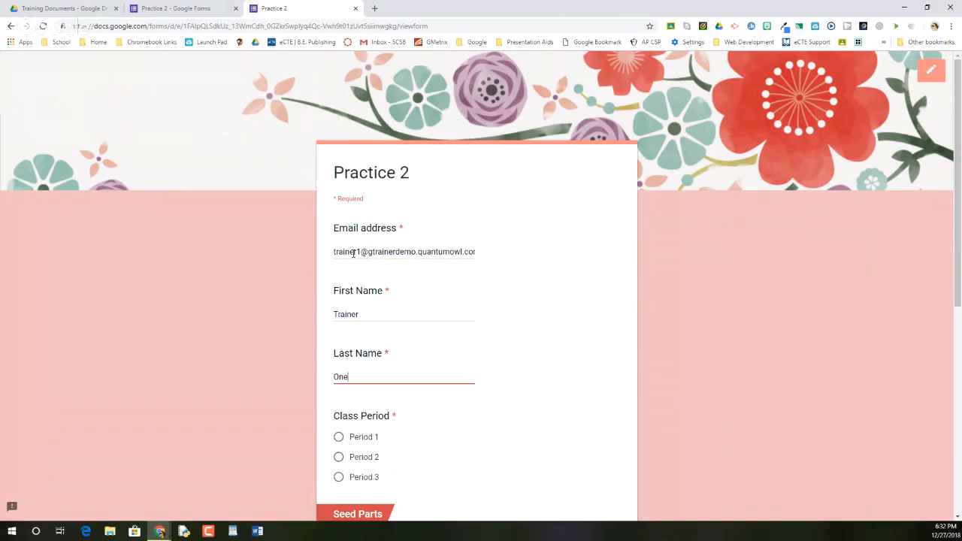
pyautogui.scroll(-2, 331, 265)
pyautogui.click(337, 286)
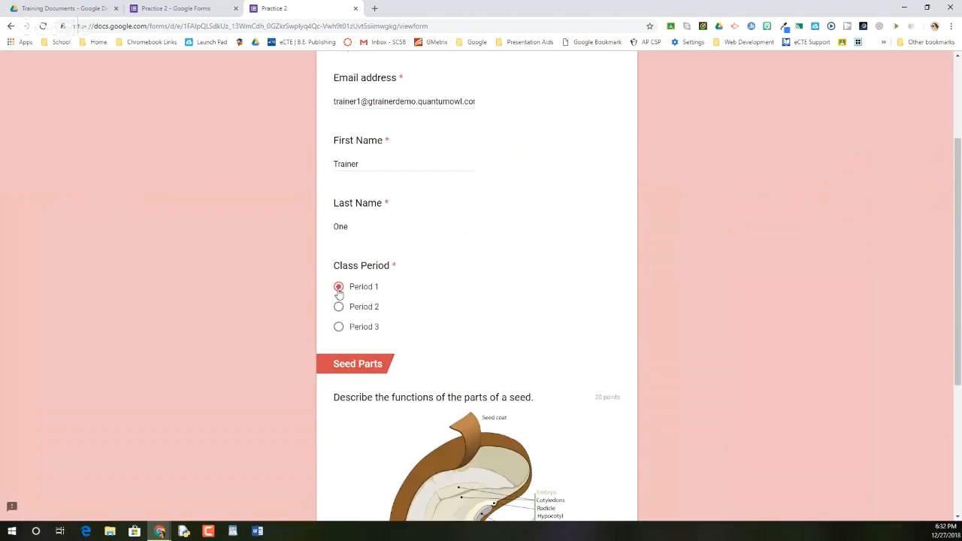
# Step: Answer the seed parts question with "Really awesome stuff." and continue to the next section of the form
pyautogui.scroll(-3, 340, 290)
pyautogui.click(354, 359)
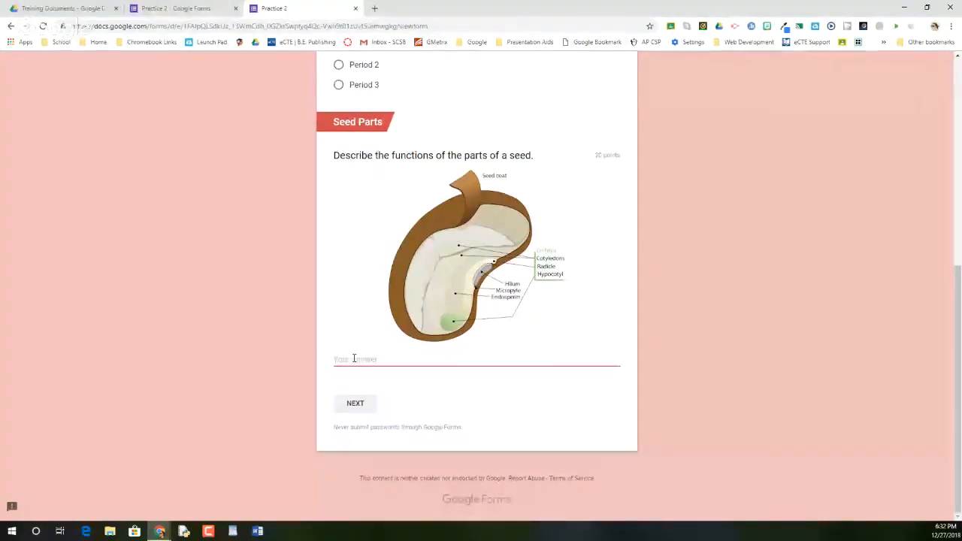
pyautogui.write('Really awe')
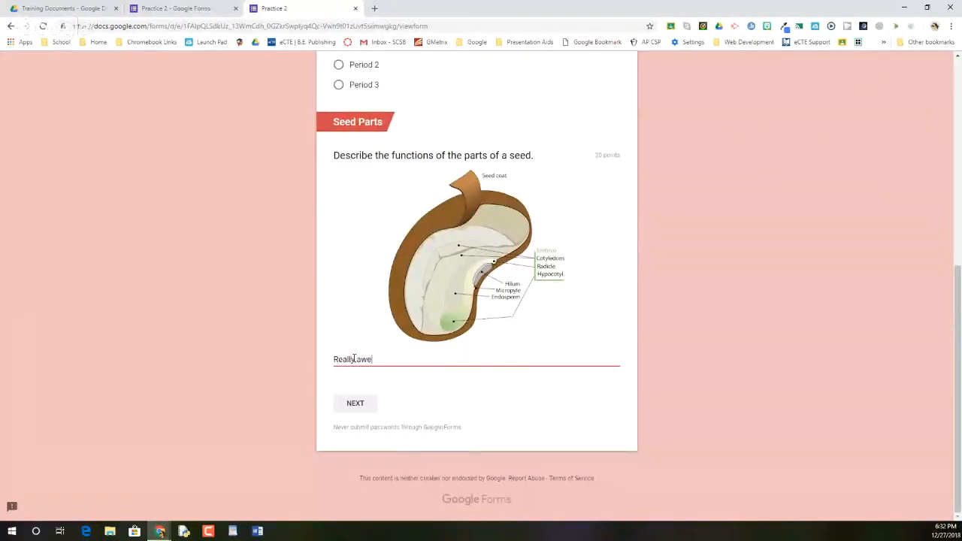
pyautogui.write('some stuff.')
pyautogui.click(358, 410)
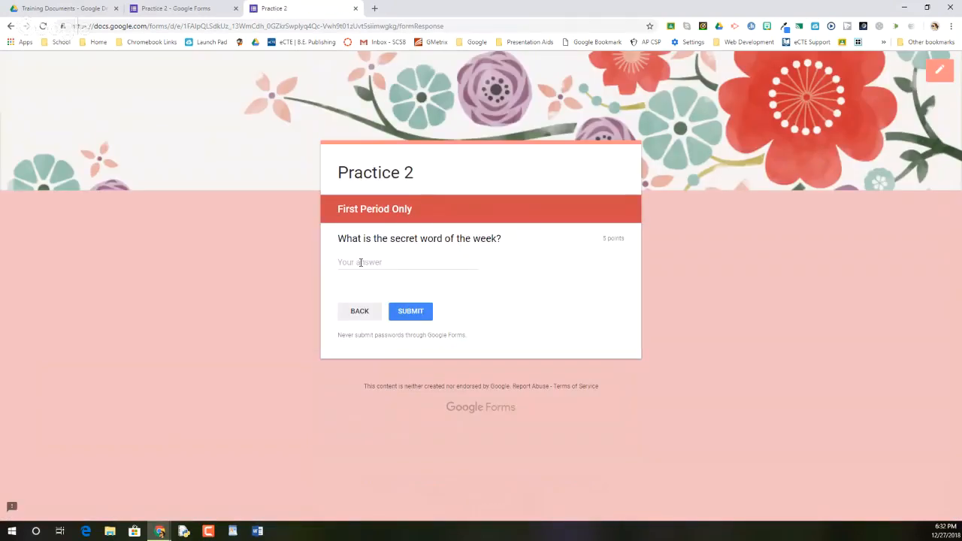
# Step: Answer the secret word of the week question with "Flashlight" and submit the response
pyautogui.click(396, 258)
pyautogui.write('Flashlight')
pyautogui.click(413, 312)
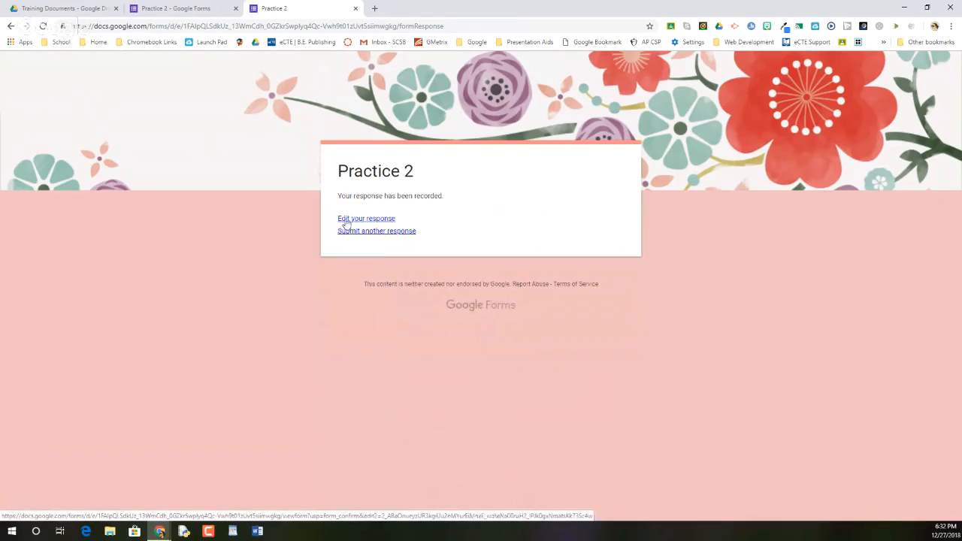
# Step: Check the link options for editing the submitted response, dismiss them, and close the live form
pyautogui.click(347, 222)
pyautogui.rightClick(347, 221)
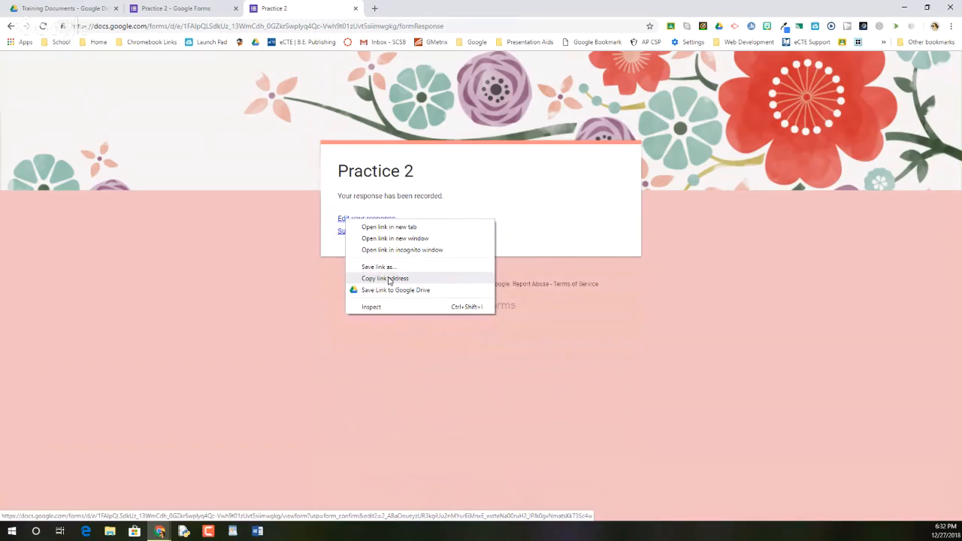
pyautogui.click(275, 292)
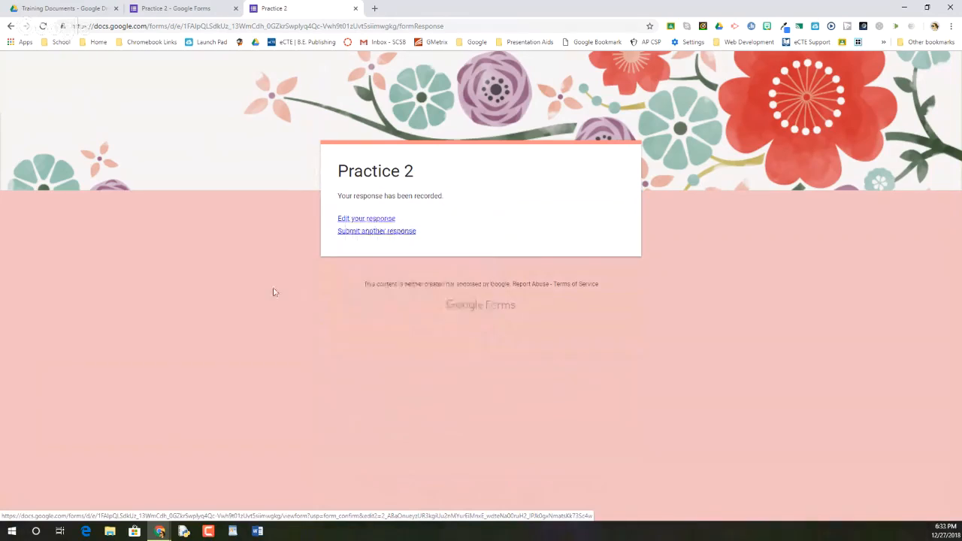
pyautogui.click(357, 8)
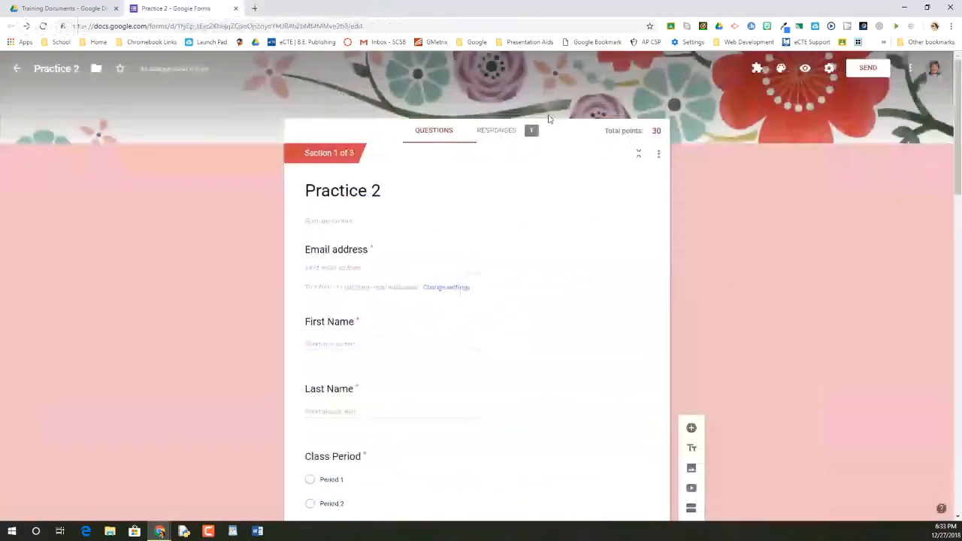
# Step: Open the form's responses and review the summary from the insights and scores through each question's answers
pyautogui.click(499, 132)
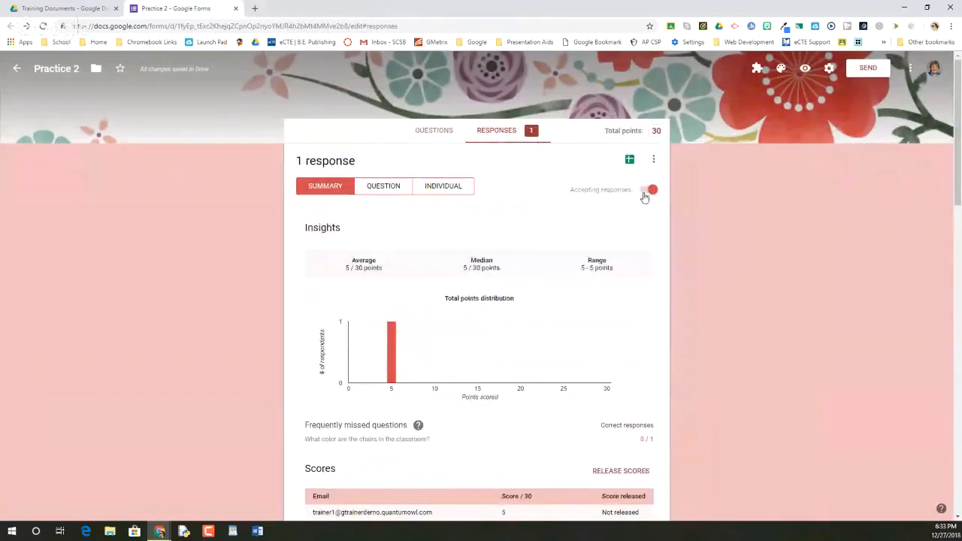
pyautogui.scroll(-3, 378, 236)
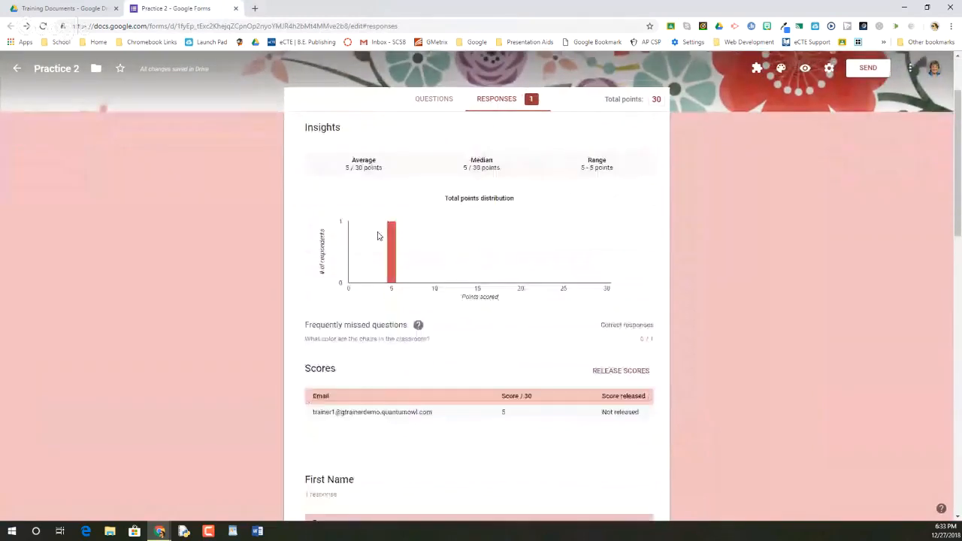
pyautogui.scroll(-5, 379, 236)
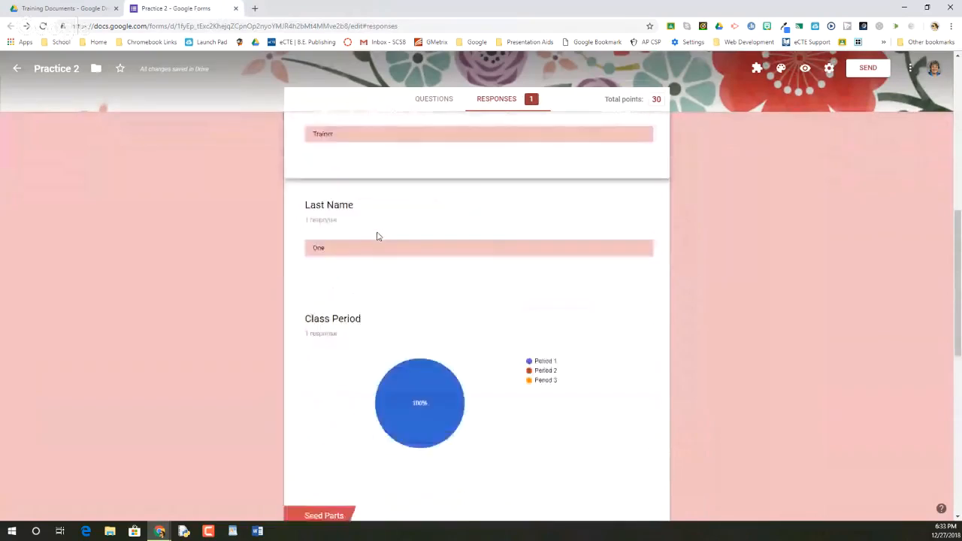
pyautogui.scroll(4, 378, 236)
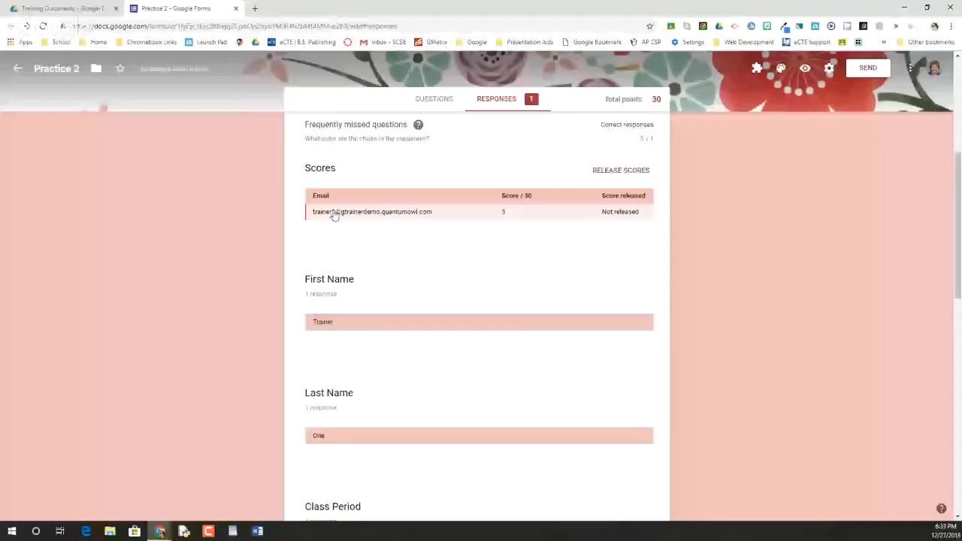
pyautogui.scroll(-3, 390, 235)
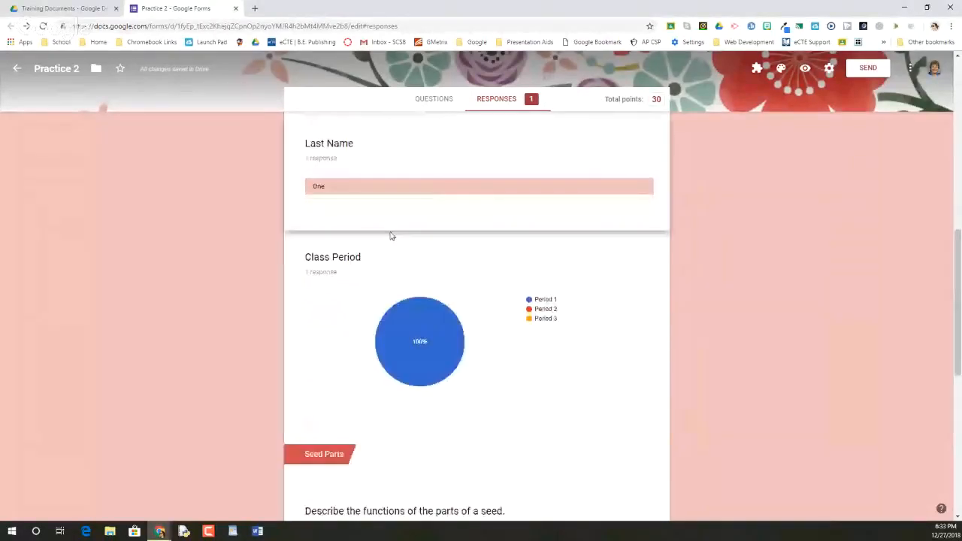
pyautogui.scroll(-1, 390, 236)
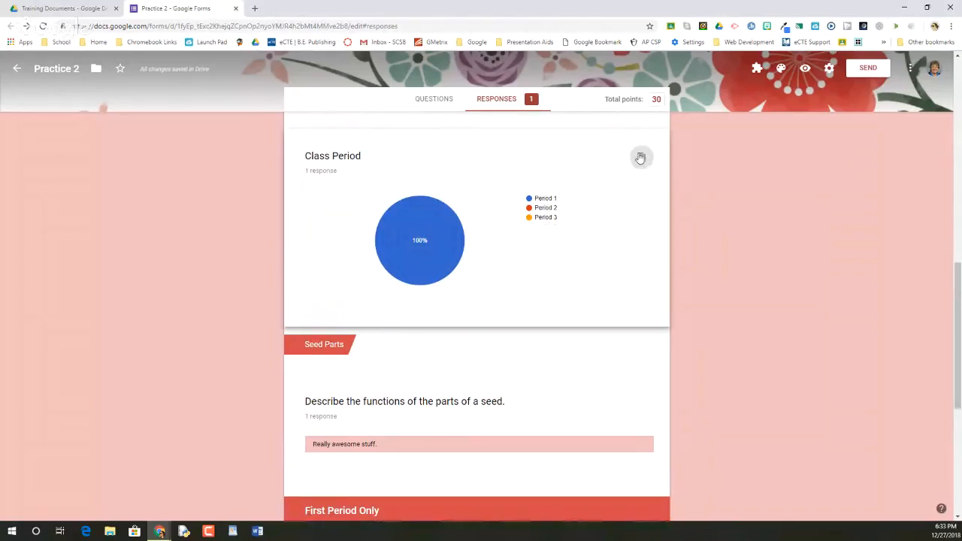
pyautogui.scroll(-1, 640, 158)
pyautogui.scroll(-3, 427, 249)
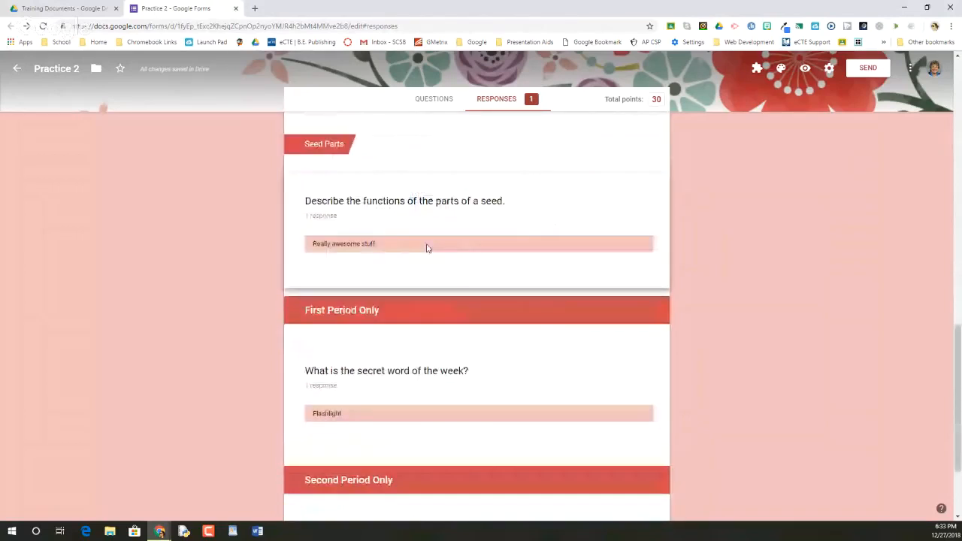
pyautogui.scroll(-3, 427, 248)
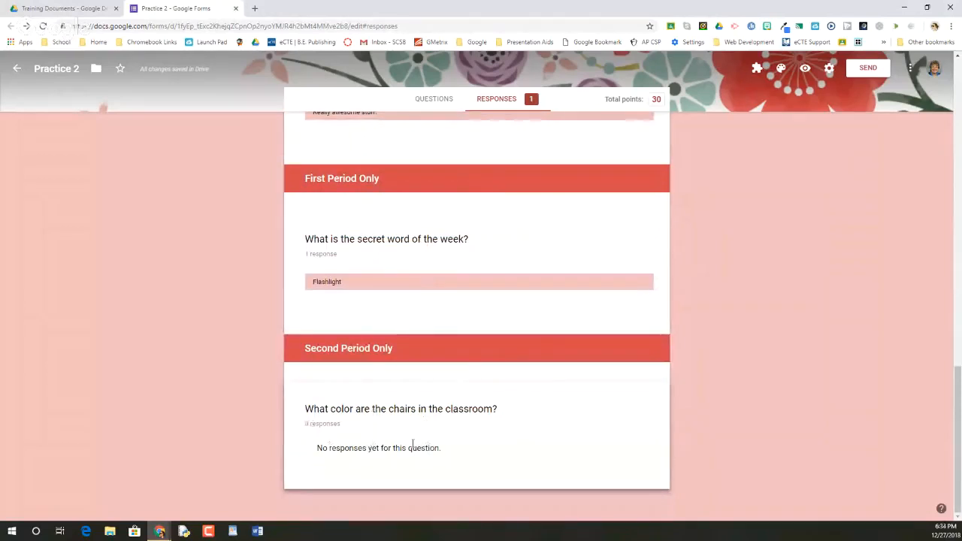
pyautogui.scroll(10, 380, 393)
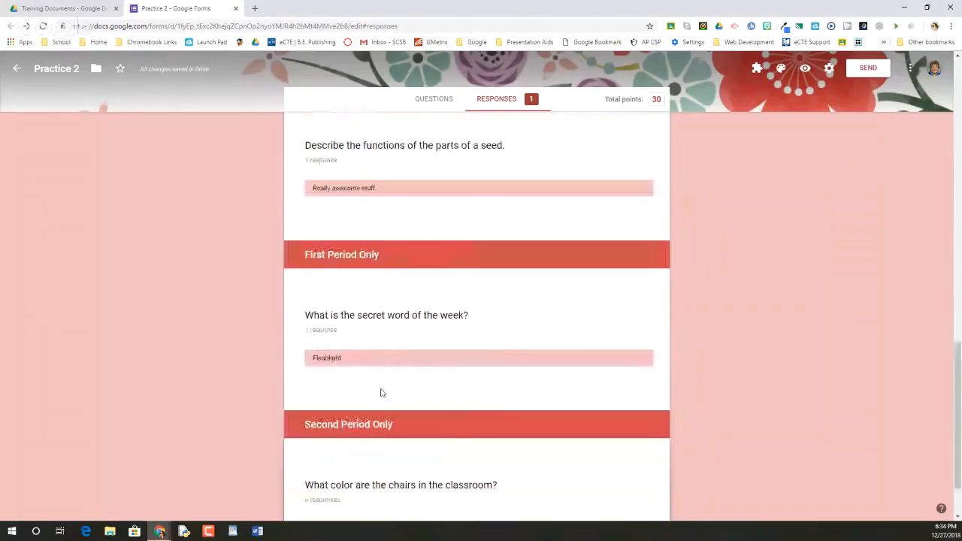
pyautogui.scroll(3, 381, 386)
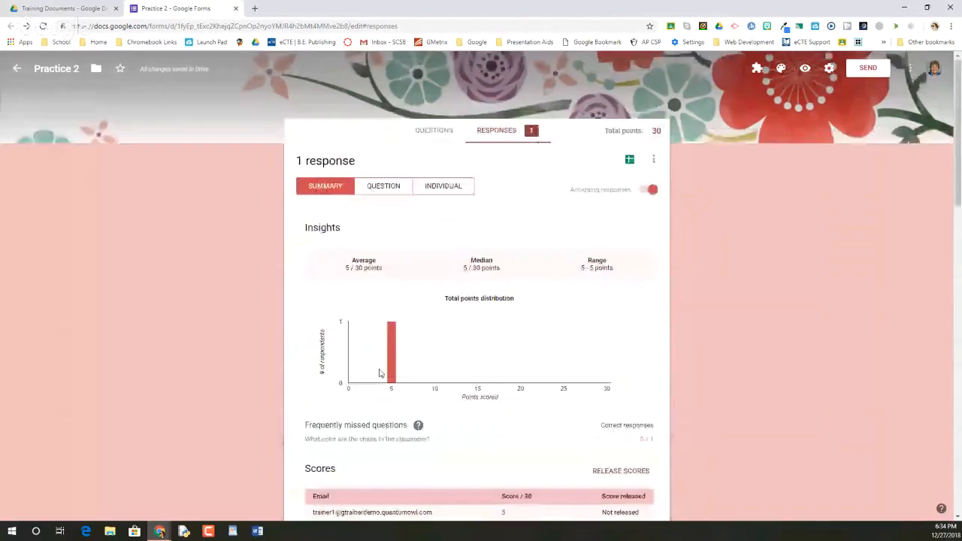
# Step: View the responses by question from First Name to Class Period, then display the individual response
pyautogui.click(384, 188)
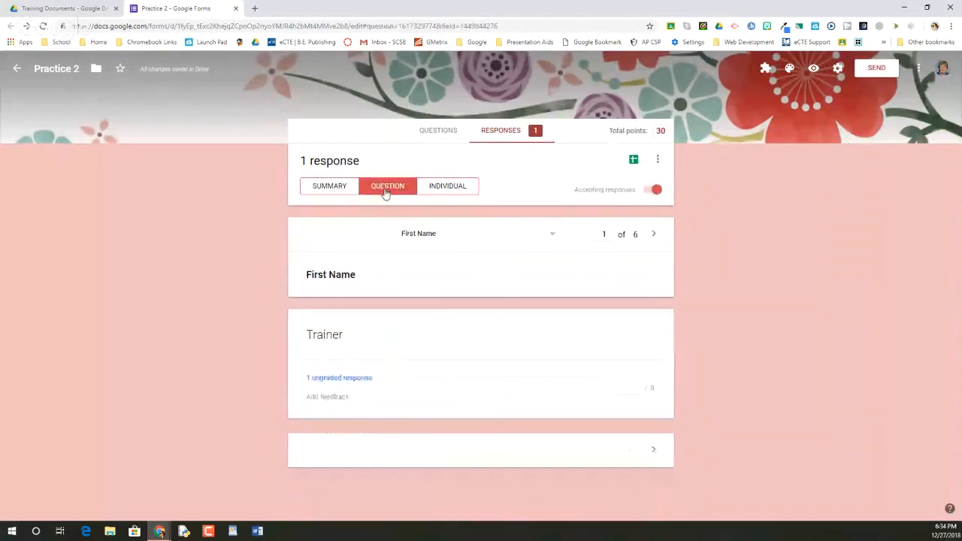
pyautogui.click(653, 235)
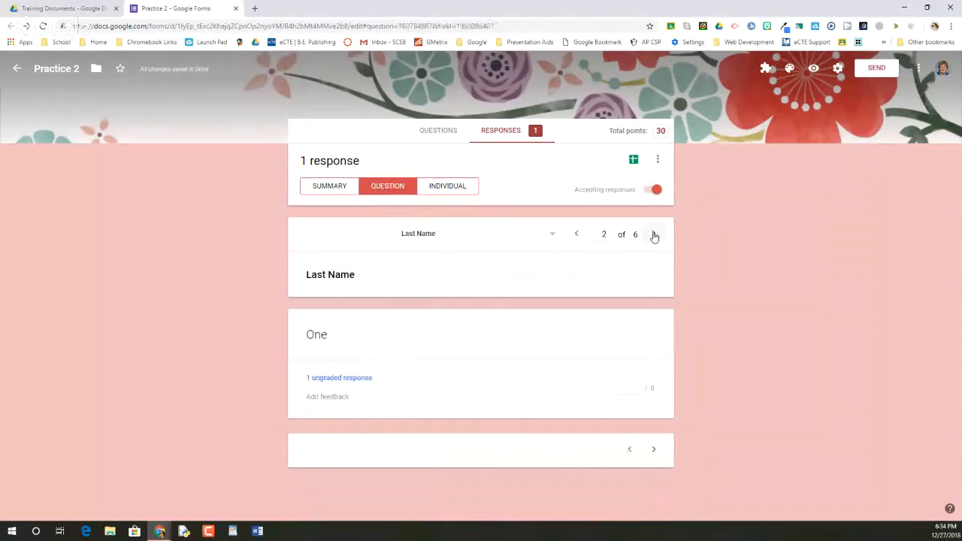
pyautogui.click(653, 235)
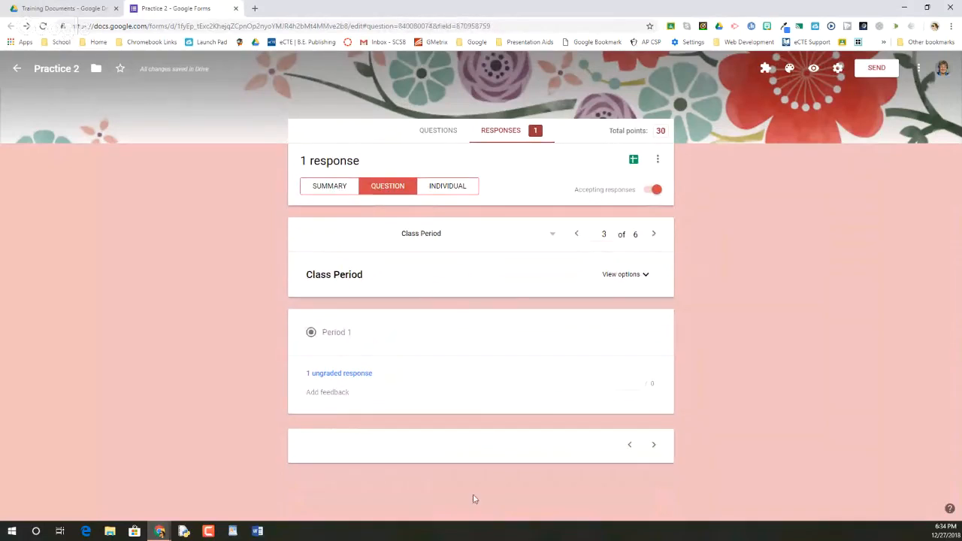
pyautogui.click(443, 189)
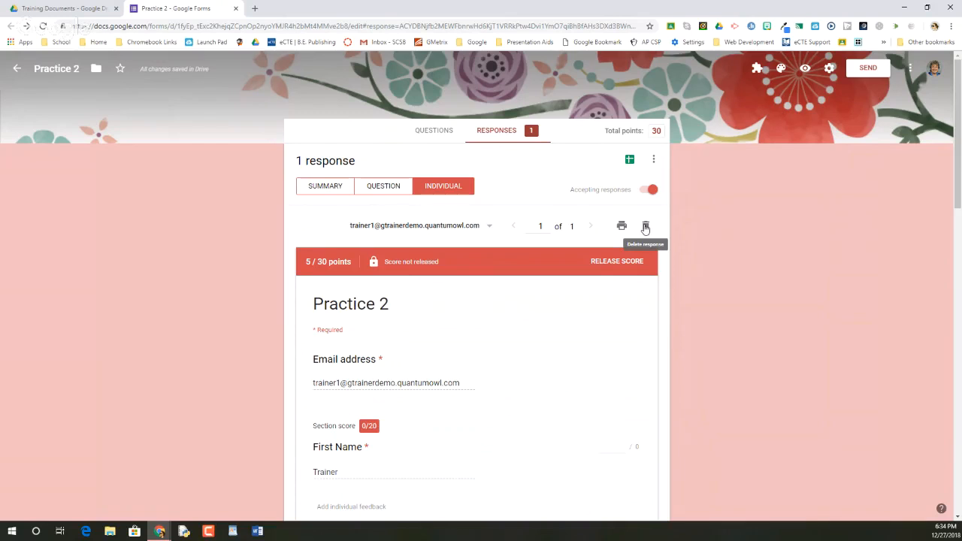
# Step: Create a new linked spreadsheet named Practice 2 (Responses) and widen its Timestamp and Email Address columns
pyautogui.click(630, 161)
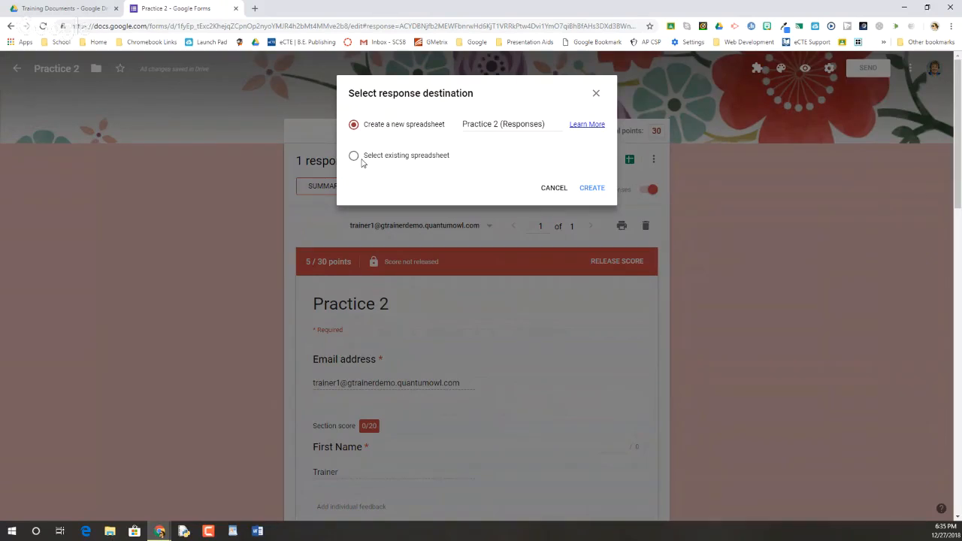
pyautogui.click(594, 188)
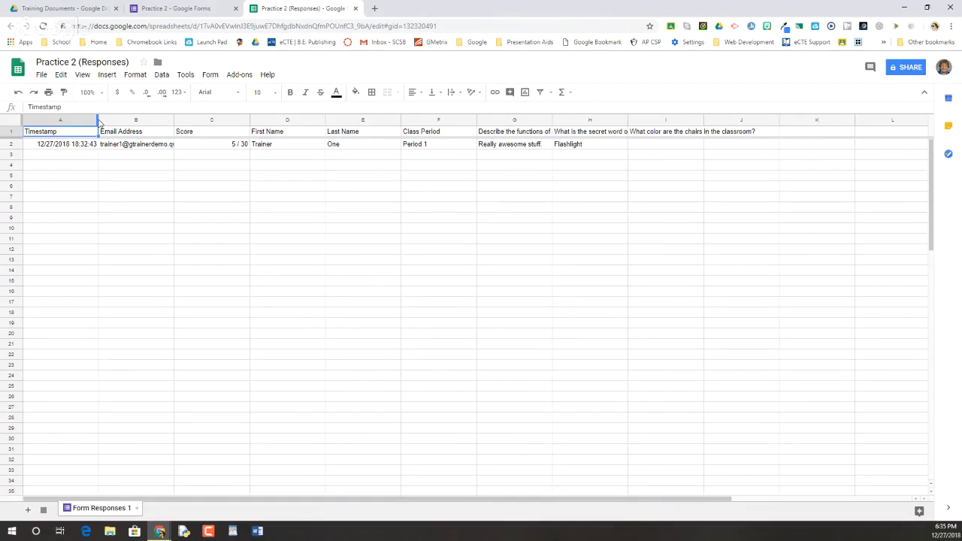
pyautogui.moveTo(99, 123); pyautogui.dragTo(124, 123)
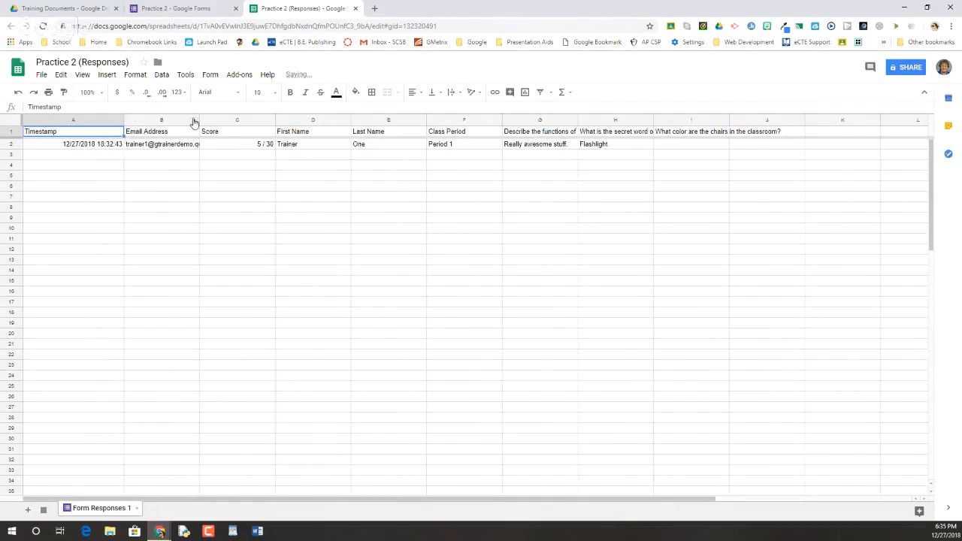
pyautogui.moveTo(199, 119); pyautogui.dragTo(228, 119)
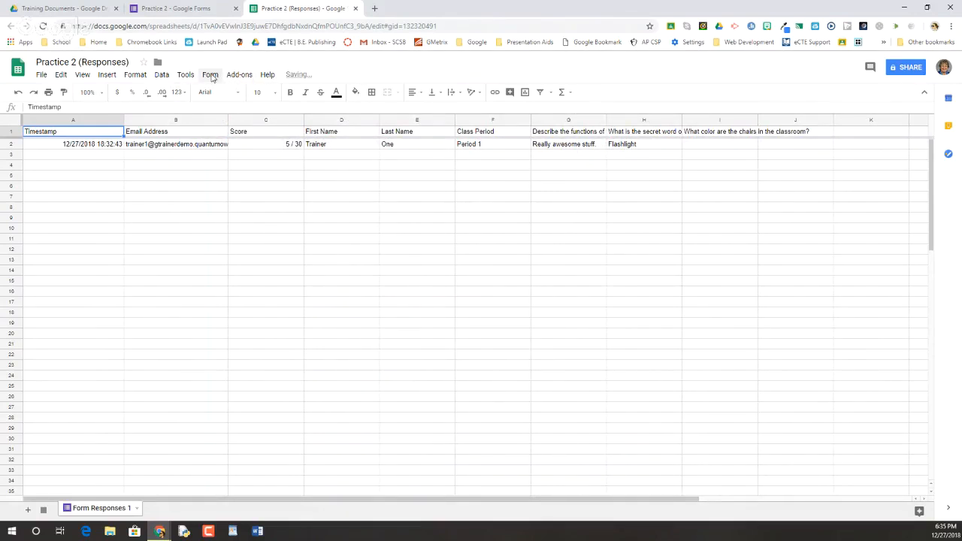
# Step: Show the summary of form responses from the spreadsheet, look it over, and close the extra form tab
pyautogui.click(211, 76)
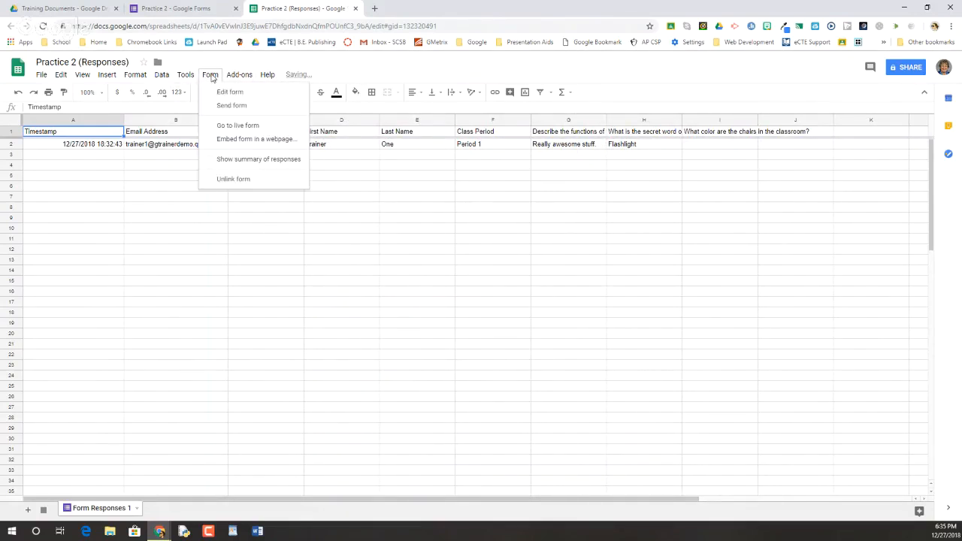
pyautogui.click(219, 160)
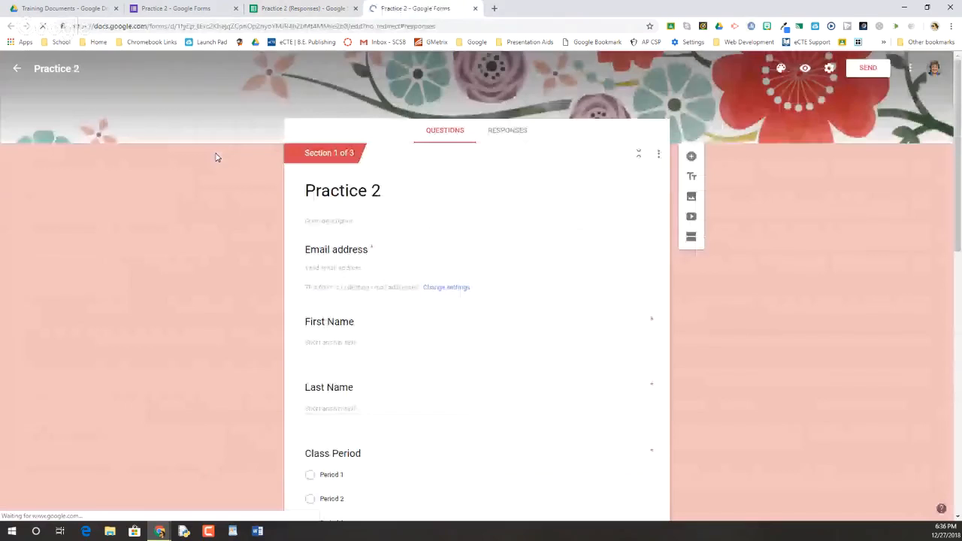
pyautogui.click(502, 134)
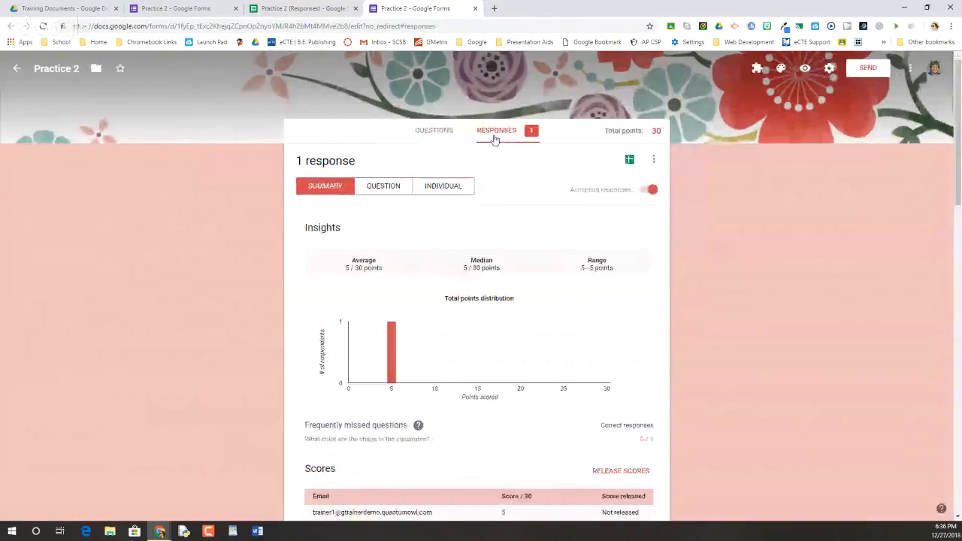
pyautogui.click(476, 8)
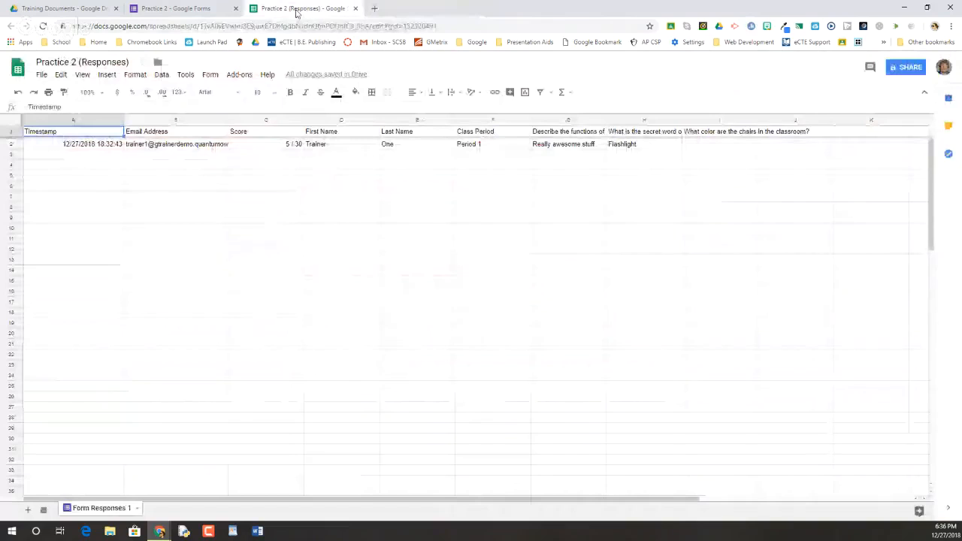
# Step: Return to the Practice 2 form and examine the additional response options, such as downloading or printing, without choosing any
pyautogui.click(183, 8)
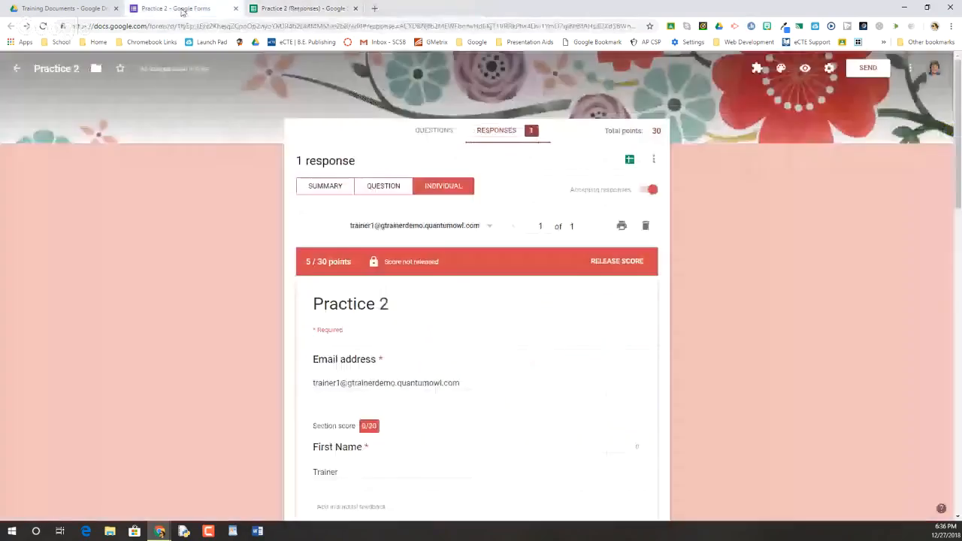
pyautogui.click(654, 160)
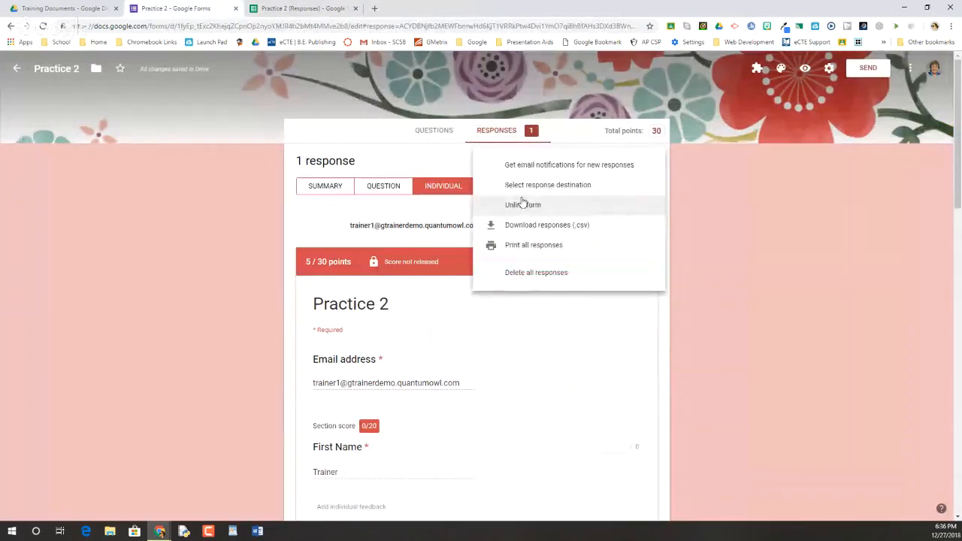
pyautogui.click(658, 131)
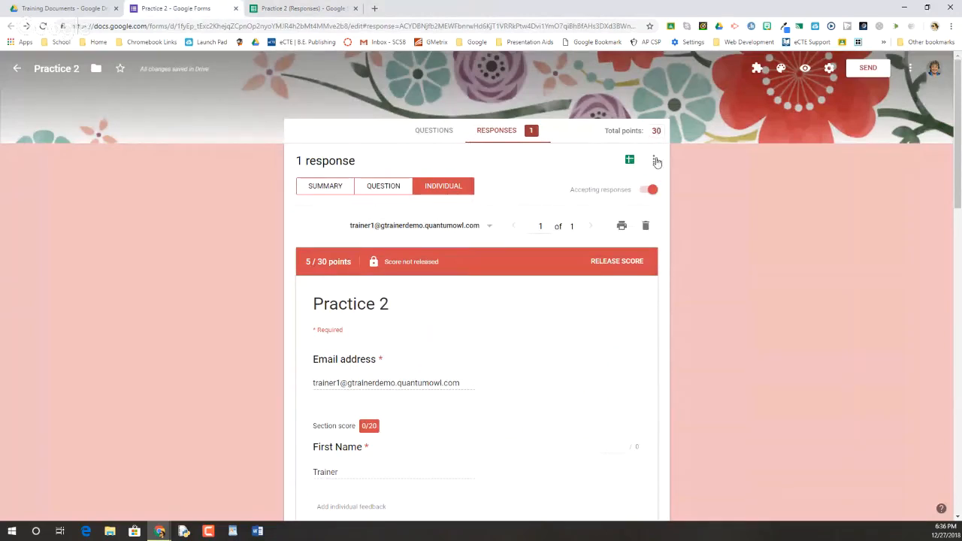
pyautogui.click(654, 160)
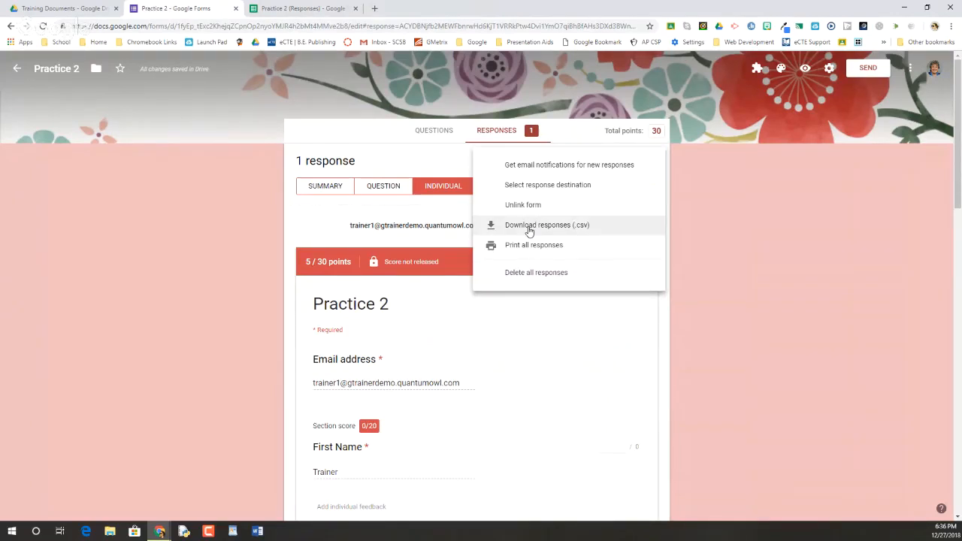
pyautogui.click(628, 145)
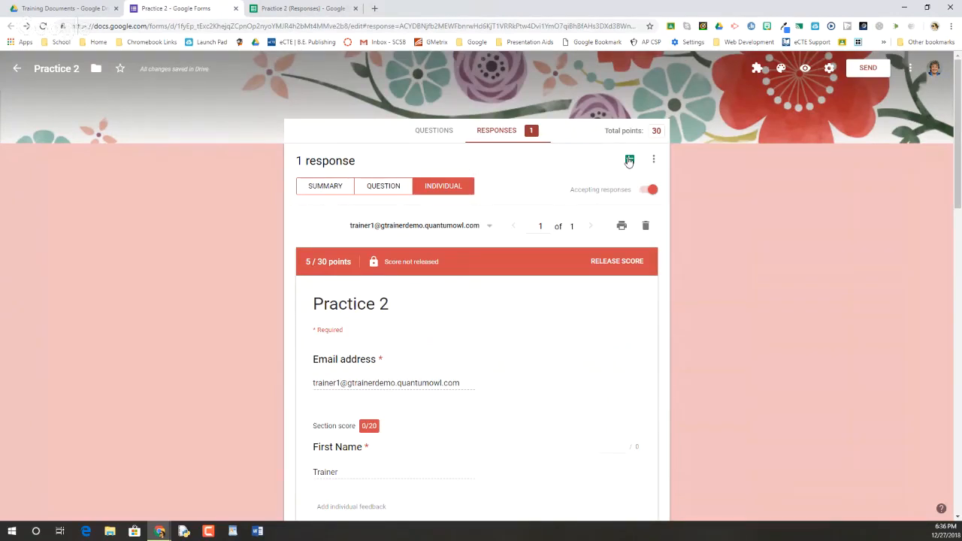